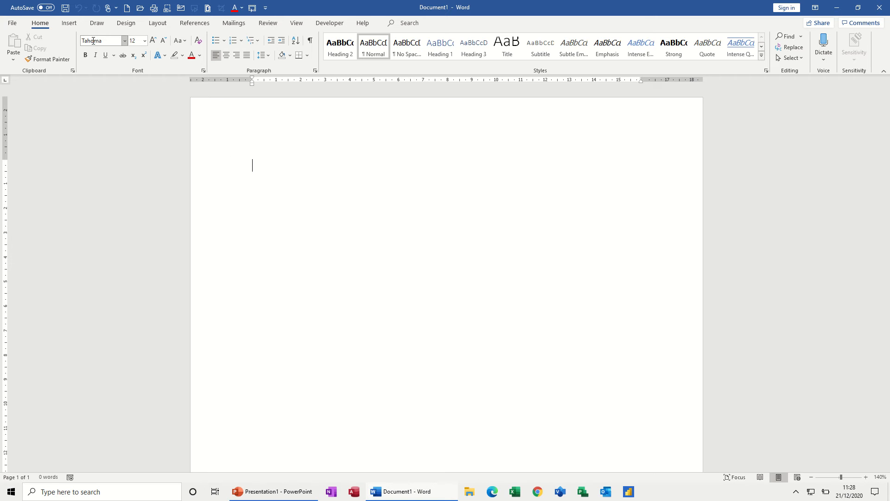
Step: Open the Insert Chart dialog for the blank document and shift it aside
click(69, 23)
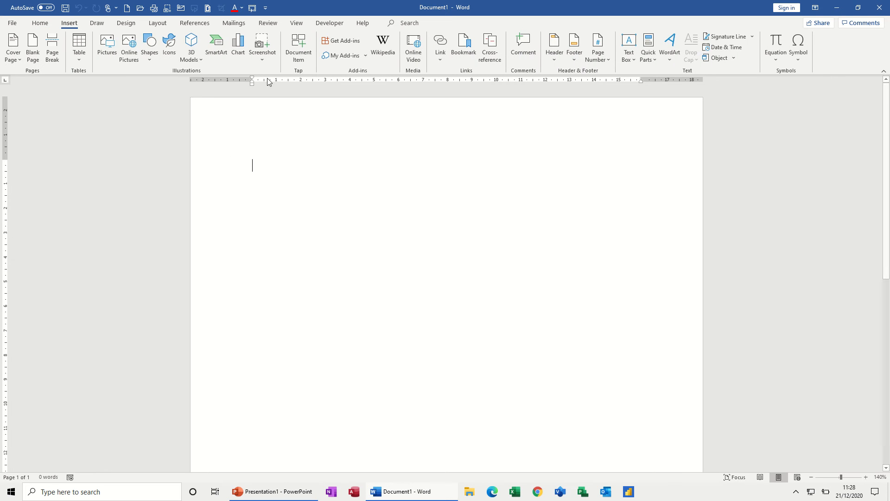
click(234, 45)
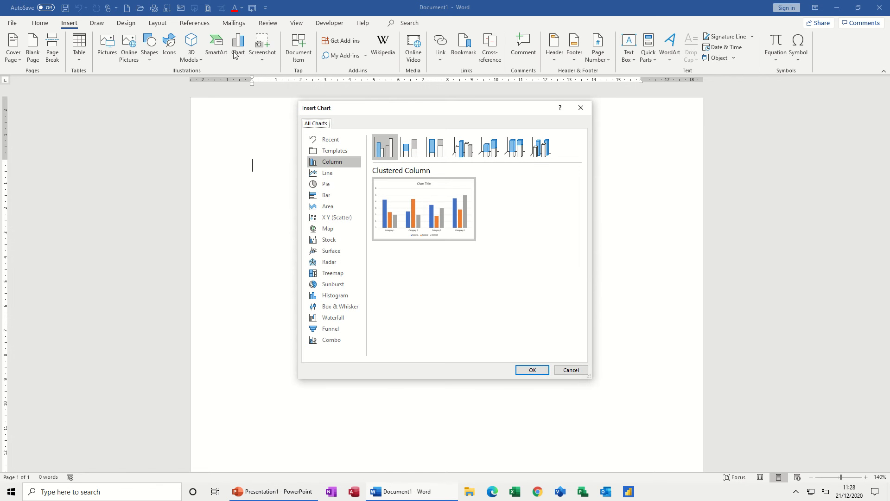
drag(361, 113, 315, 114)
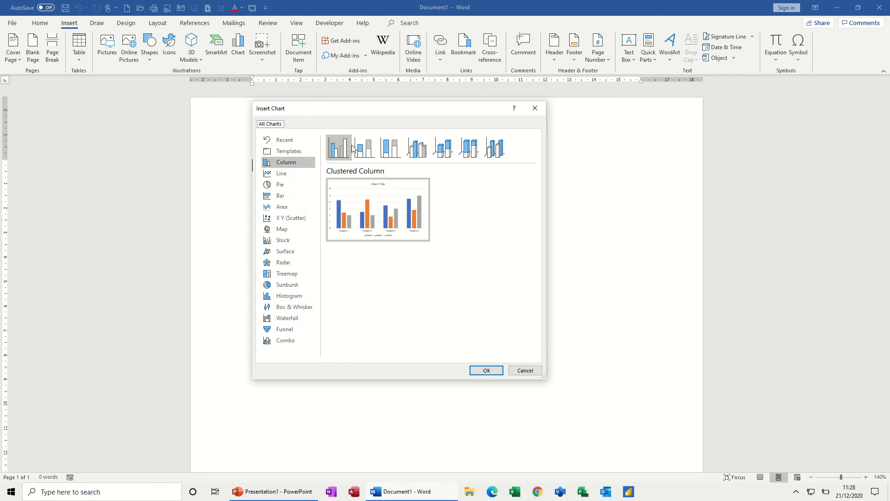
Step: Look through the available chart types from Line to Combo, as well as the saved chart templates
click(290, 172)
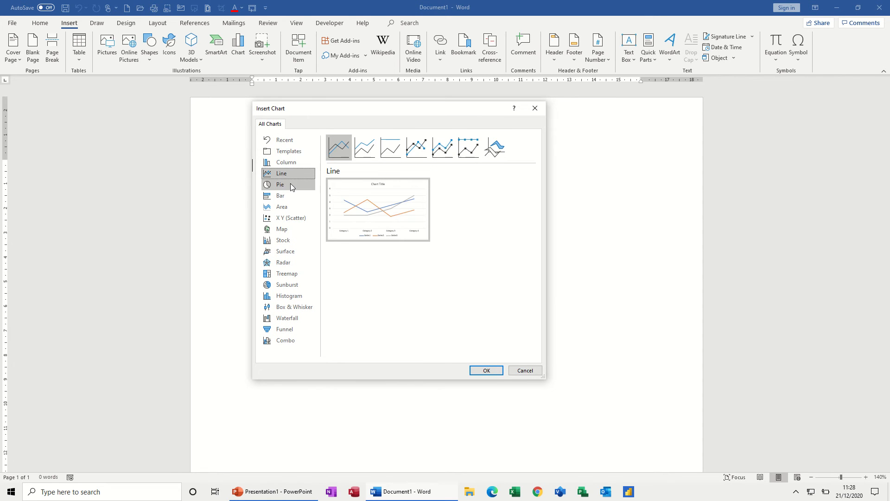
click(291, 183)
click(290, 195)
click(290, 207)
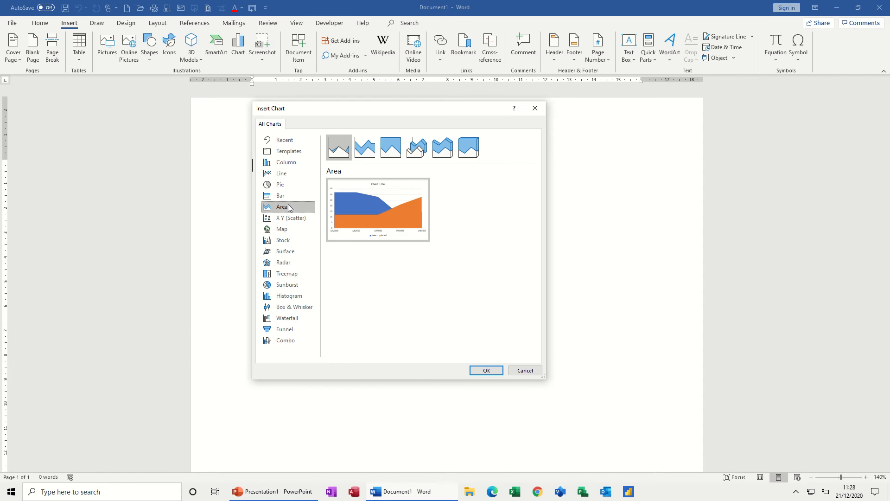
click(290, 217)
click(288, 229)
click(288, 240)
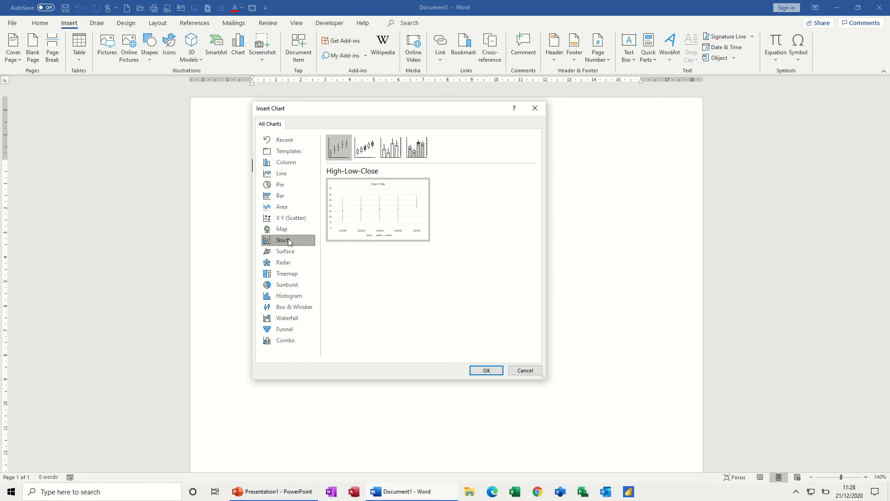
click(291, 252)
click(293, 263)
click(295, 274)
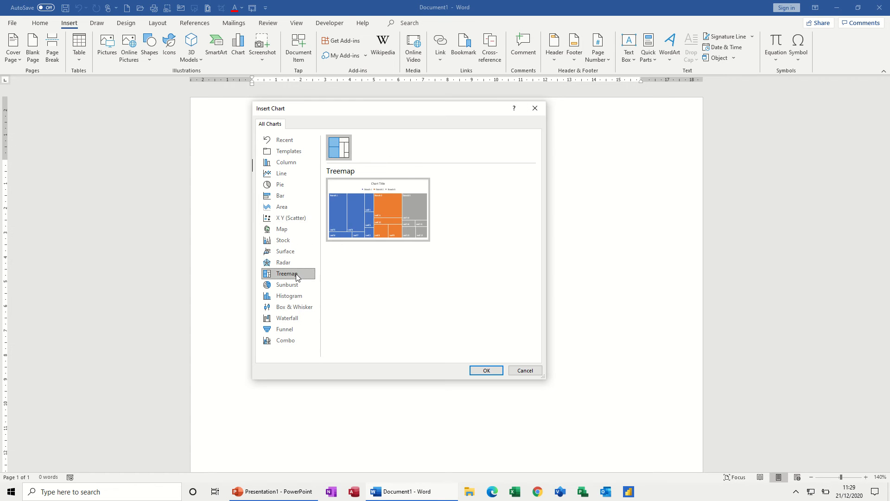
click(297, 285)
click(295, 296)
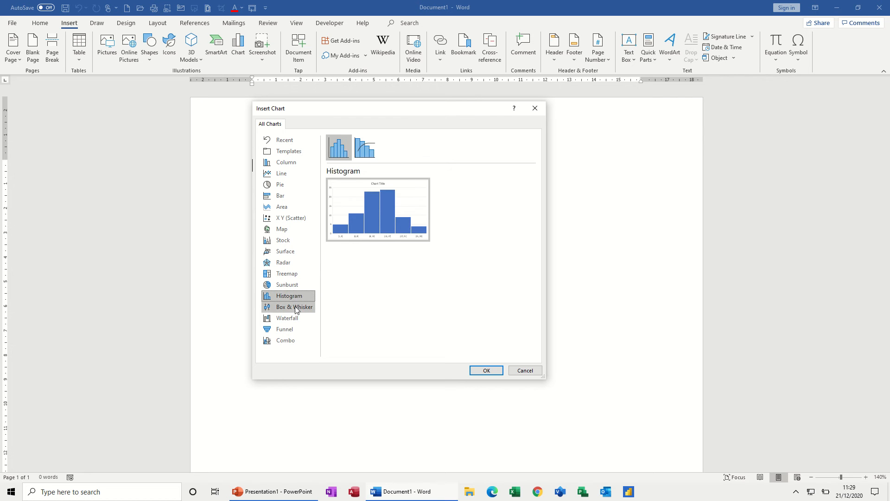
click(293, 307)
click(293, 319)
click(287, 329)
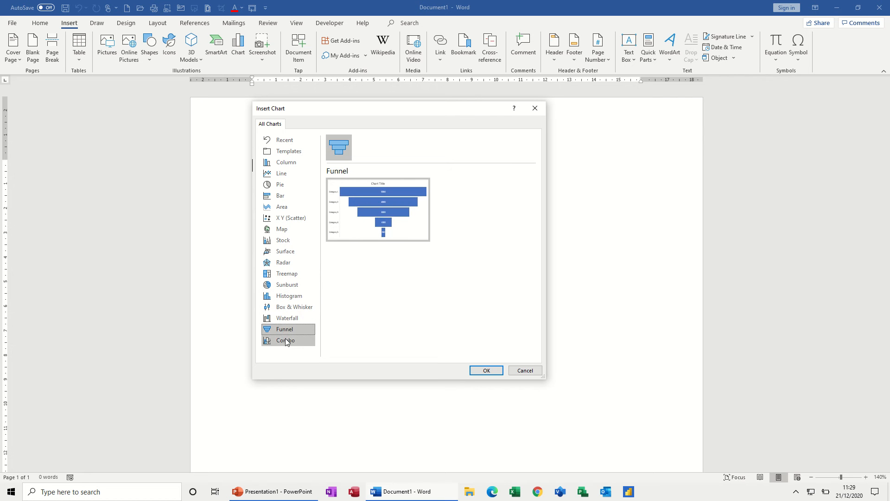
click(286, 340)
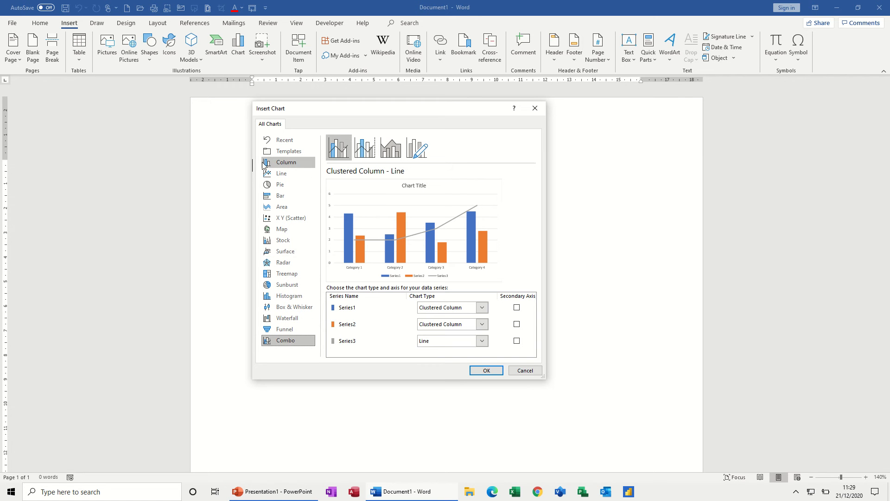
click(283, 165)
click(288, 152)
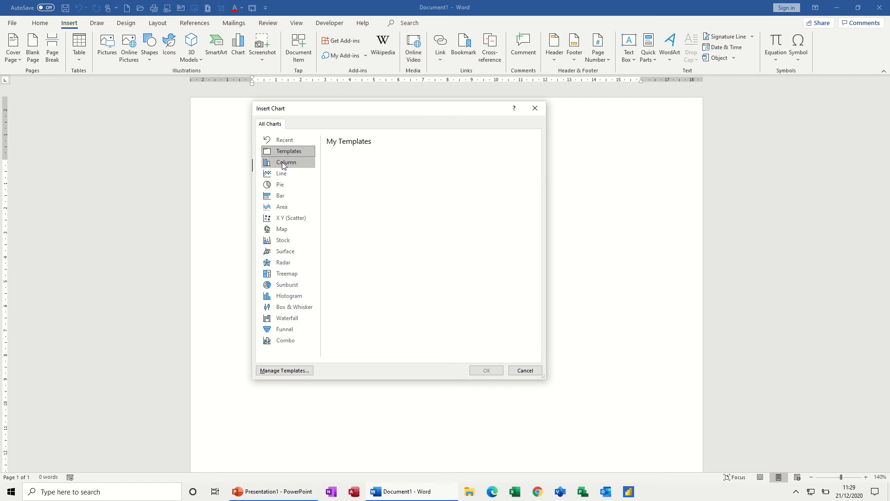
Step: Insert a Clustered Column chart into the document
click(284, 165)
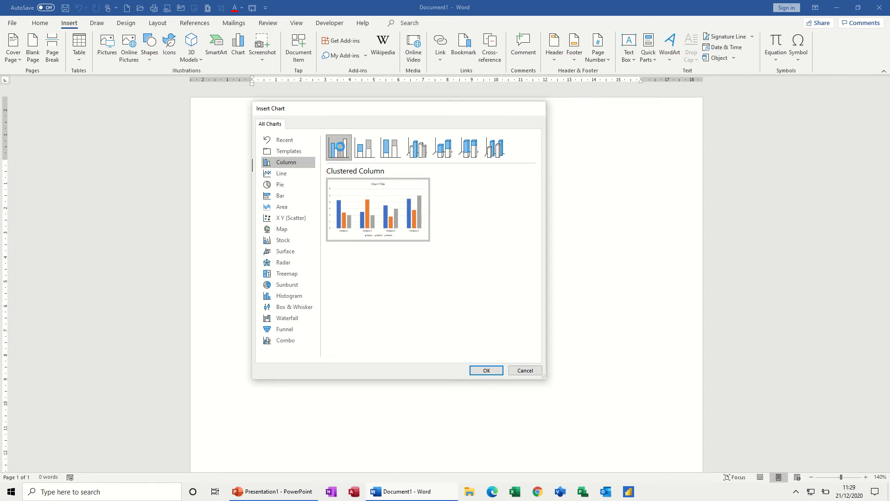
double_click(340, 147)
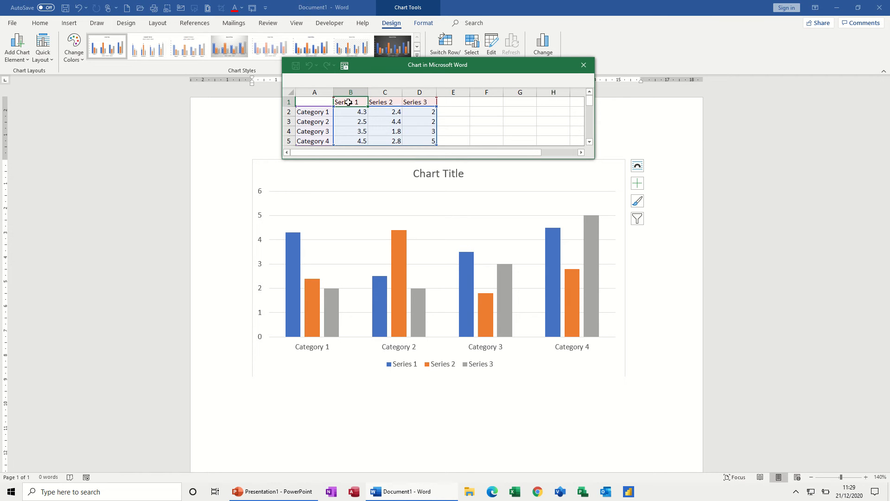
Step: Name the three data series in the chart's data sheet Men, Women and Children
text(Men)
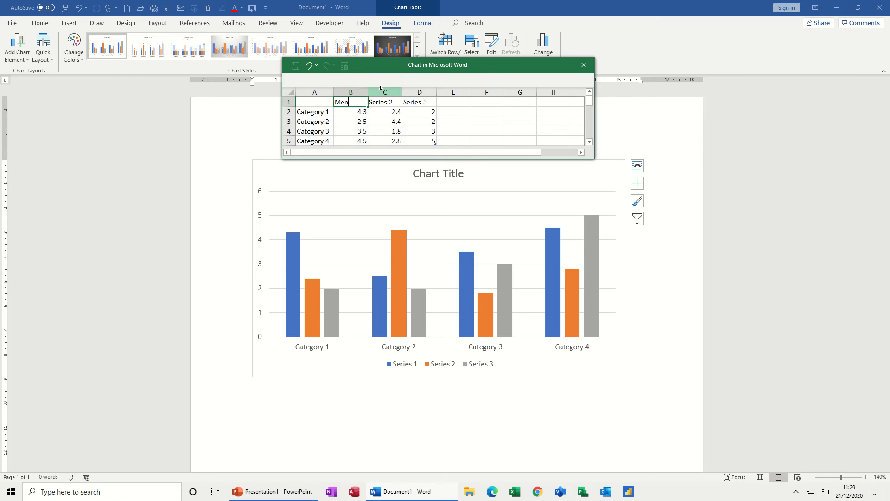
click(383, 107)
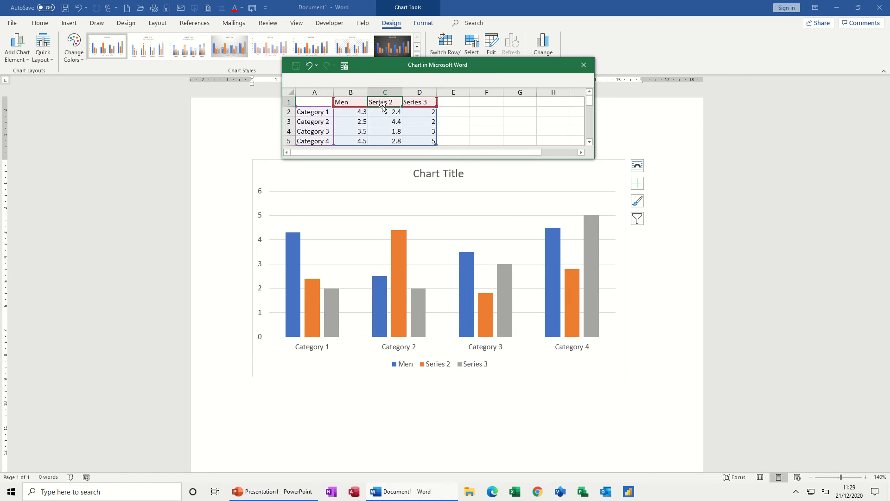
text(Women)
key(Tab)
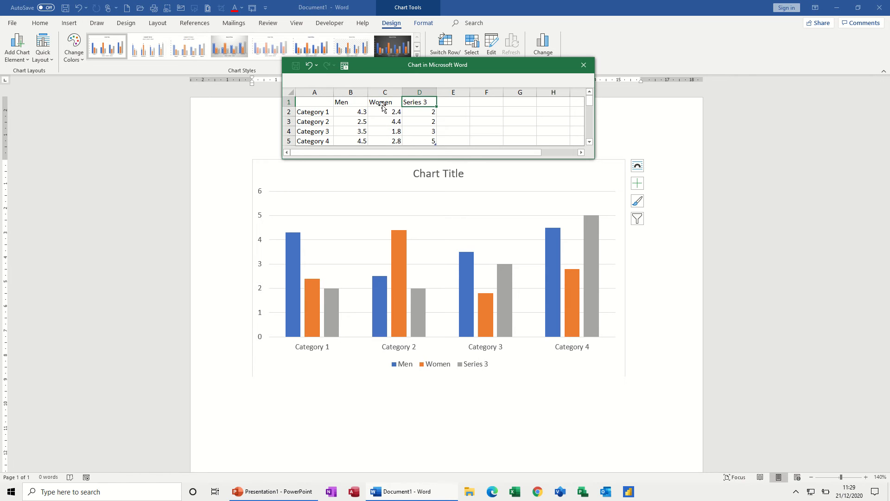
text(Children)
click(313, 112)
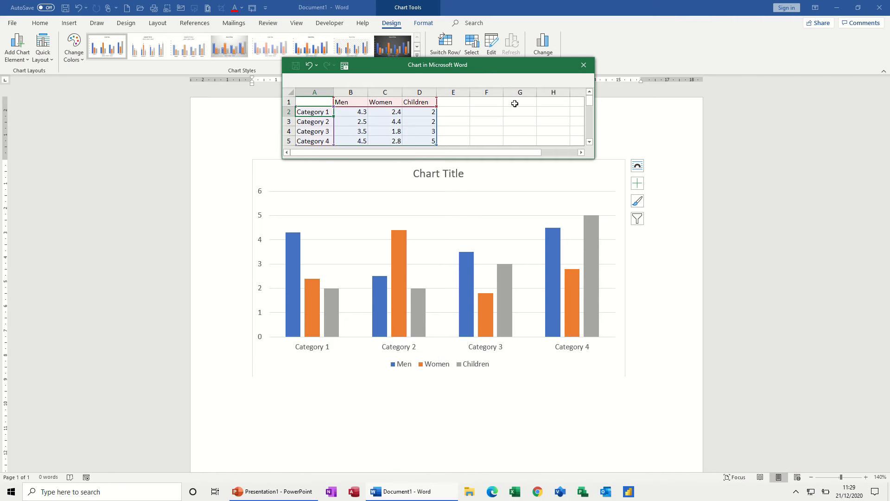
text(")
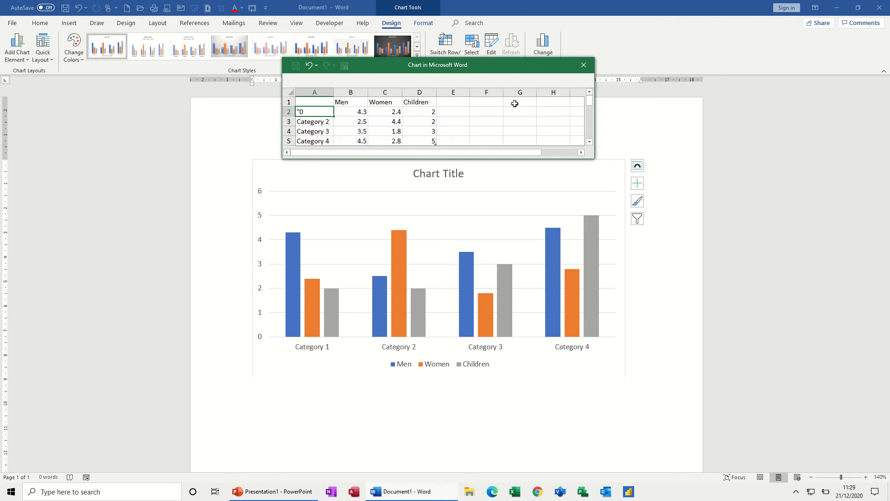
text(018)
key(Return)
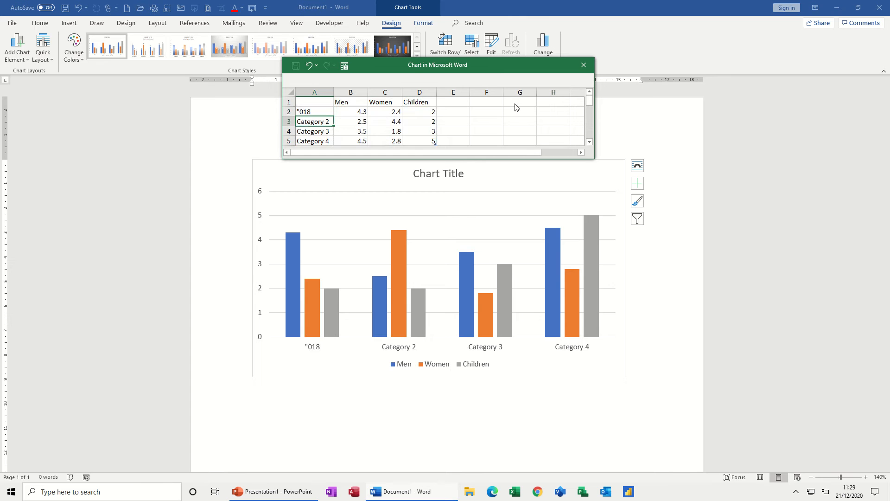
Step: Label the four categories 2018, 2019, 2020 and 2021 in the chart's data sheet and close the sheet
click(322, 111)
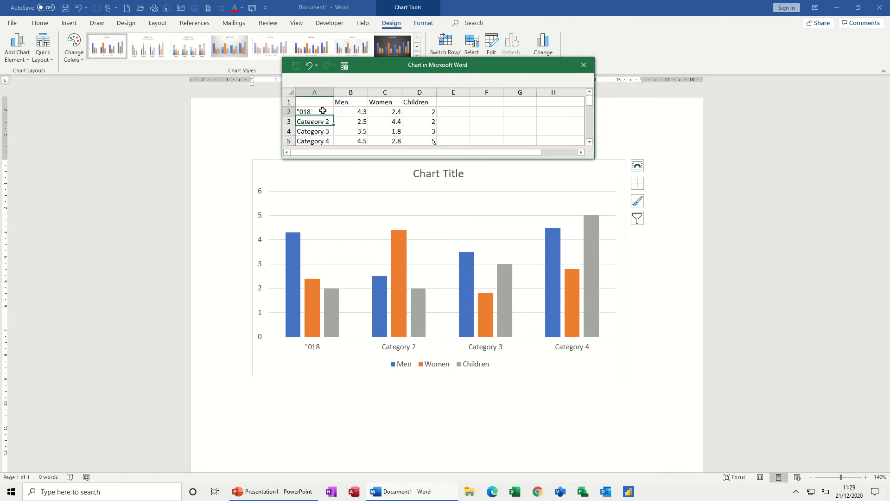
text(2018)
key(Return)
text(20)
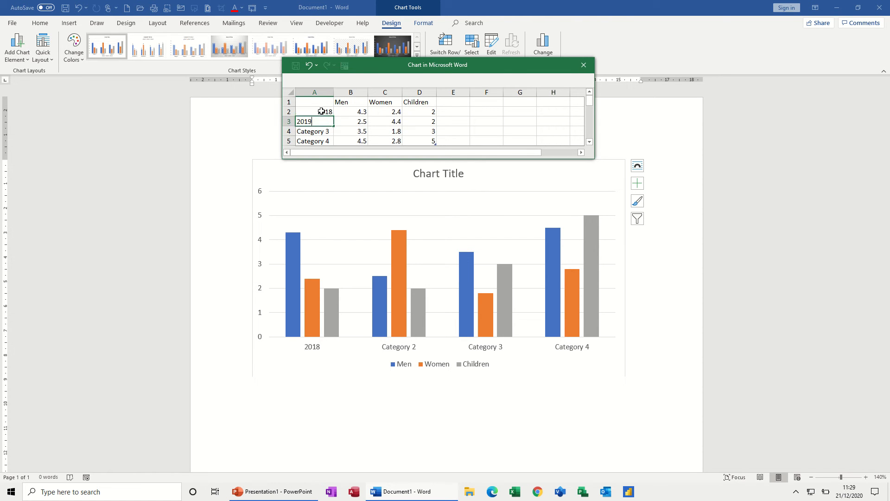
text(19)
key(Return)
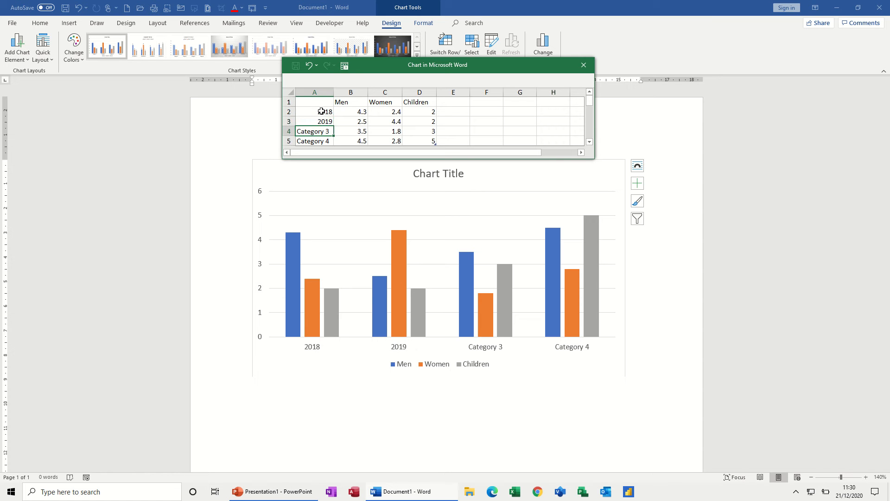
text(2020)
key(Return)
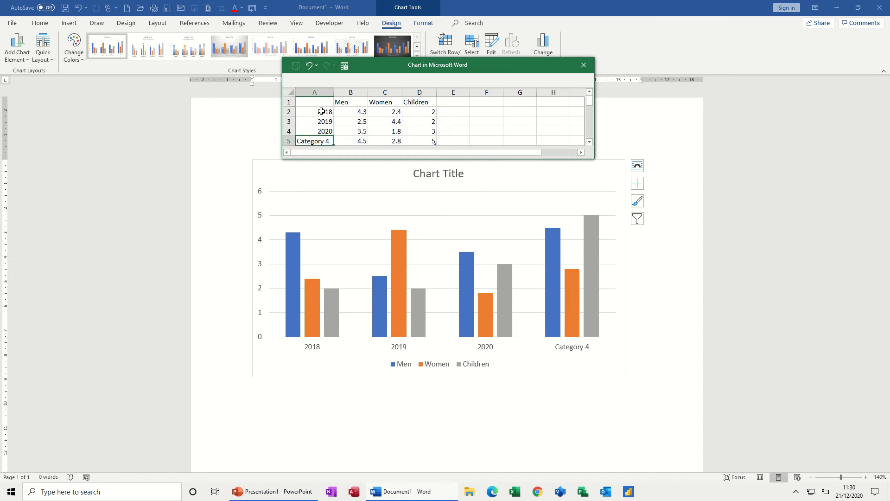
text(2021)
click(519, 121)
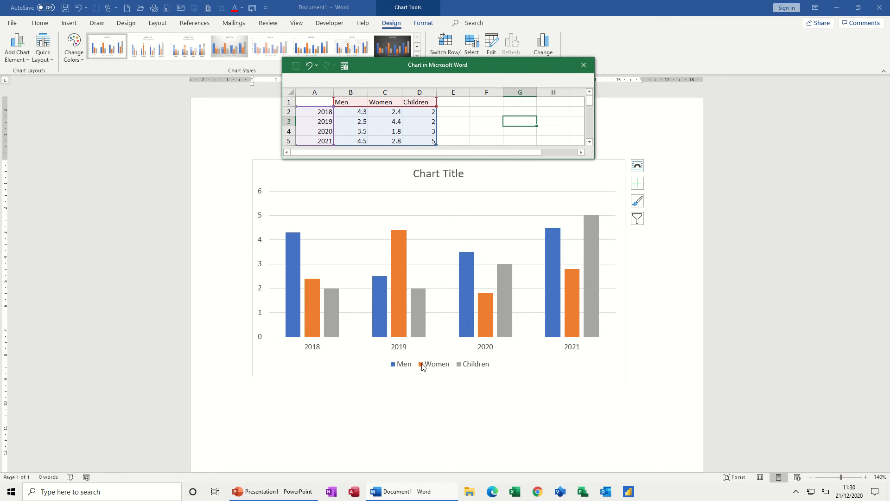
click(518, 376)
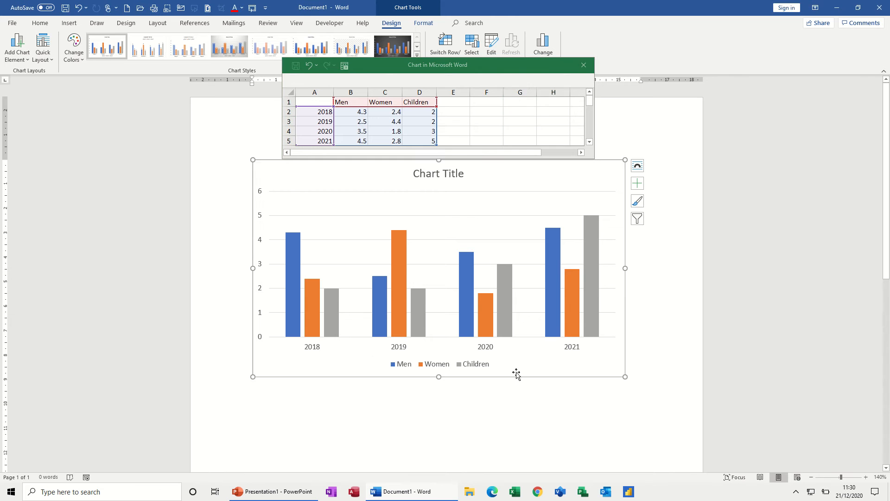
click(583, 65)
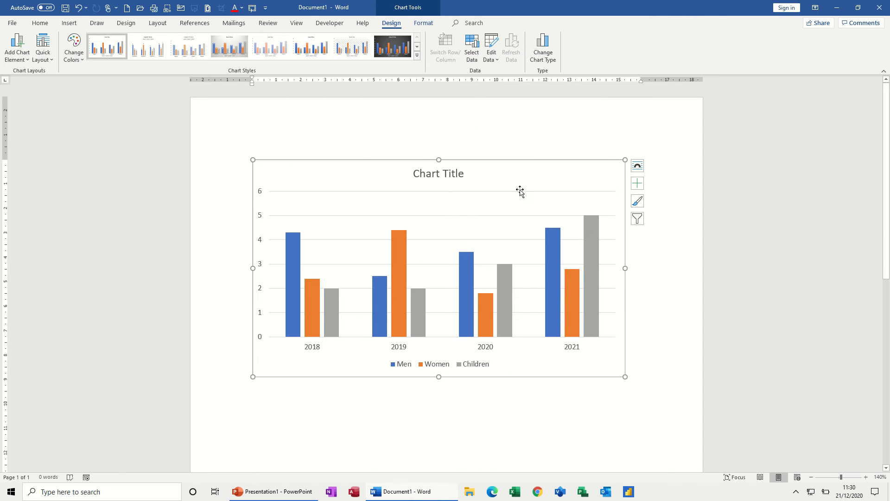
Step: Change the chart title to Stats
click(442, 176)
text(Stats)
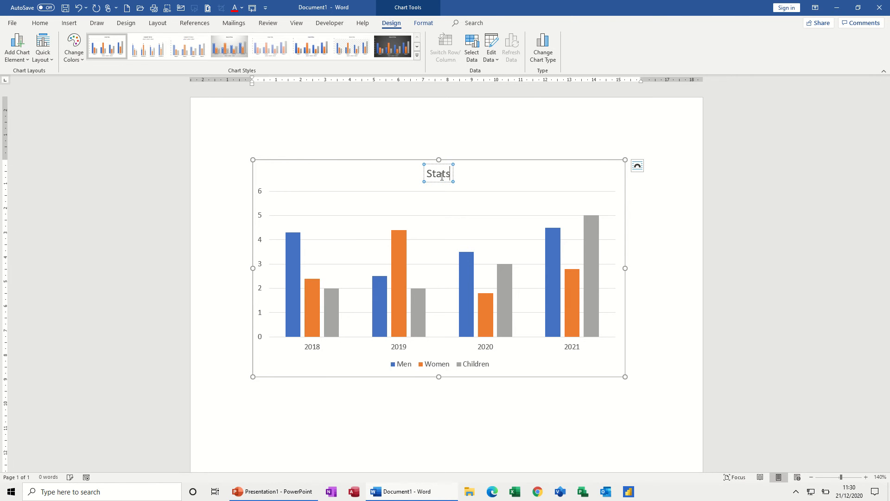
click(655, 241)
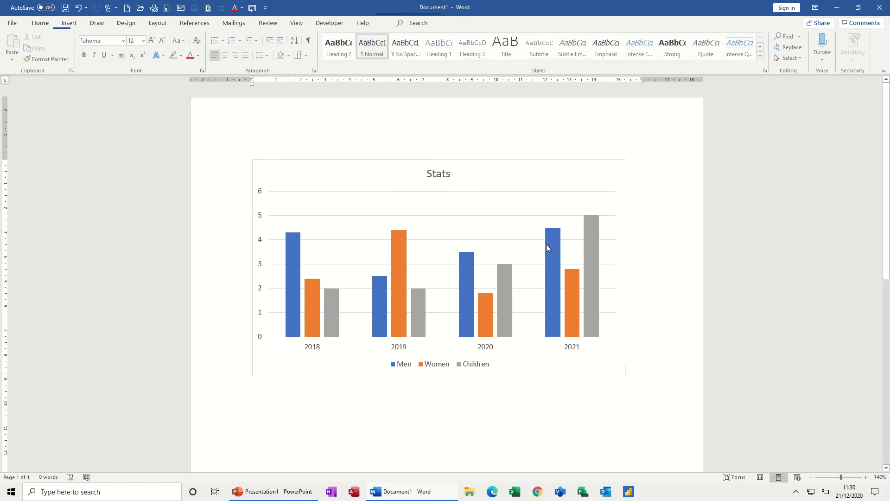
Step: Apply the chart style with the dark grey background and gradient columns to the Stats chart
click(529, 172)
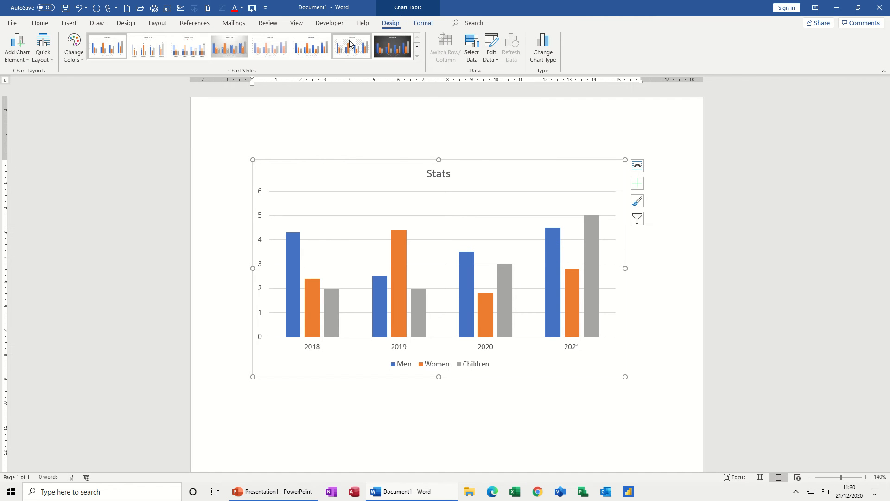
click(420, 25)
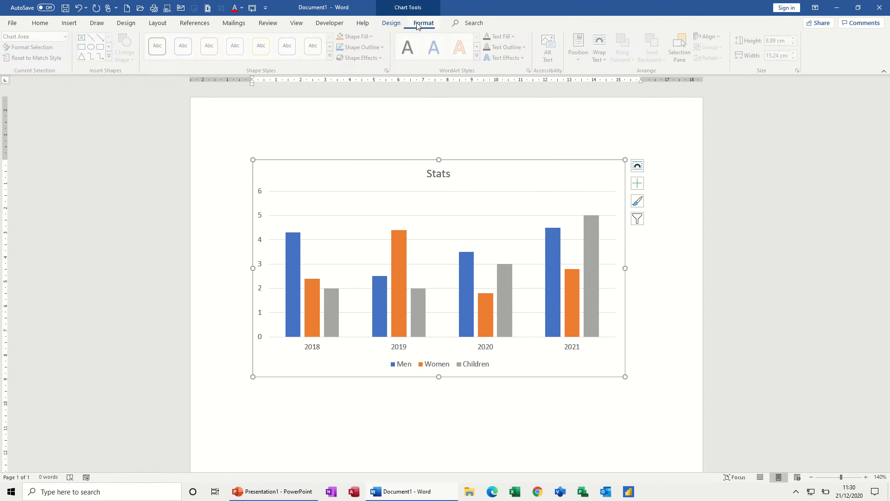
click(394, 24)
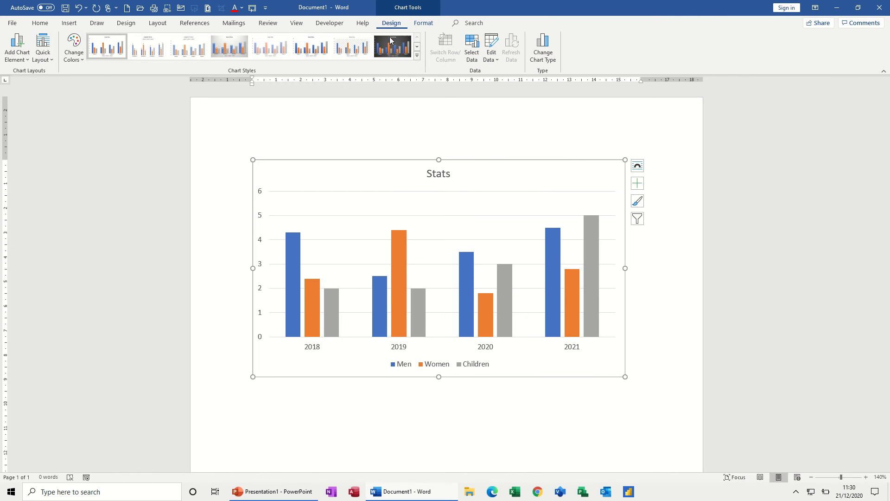
click(416, 56)
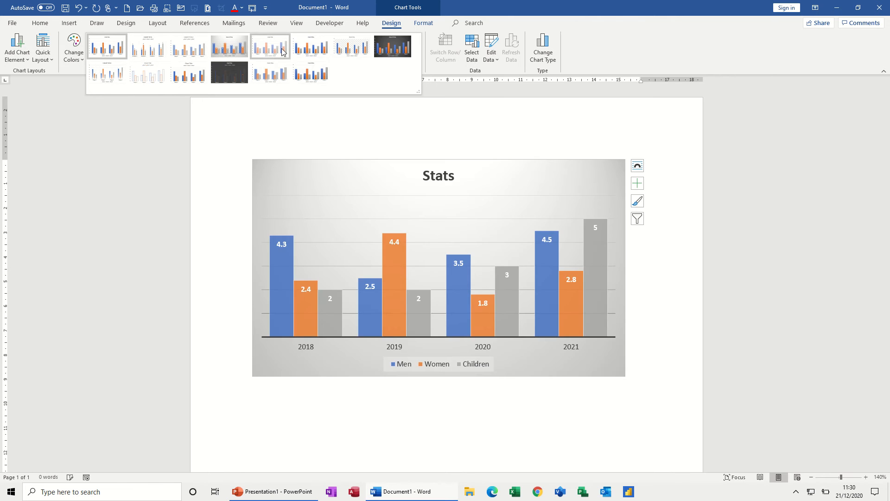
click(387, 52)
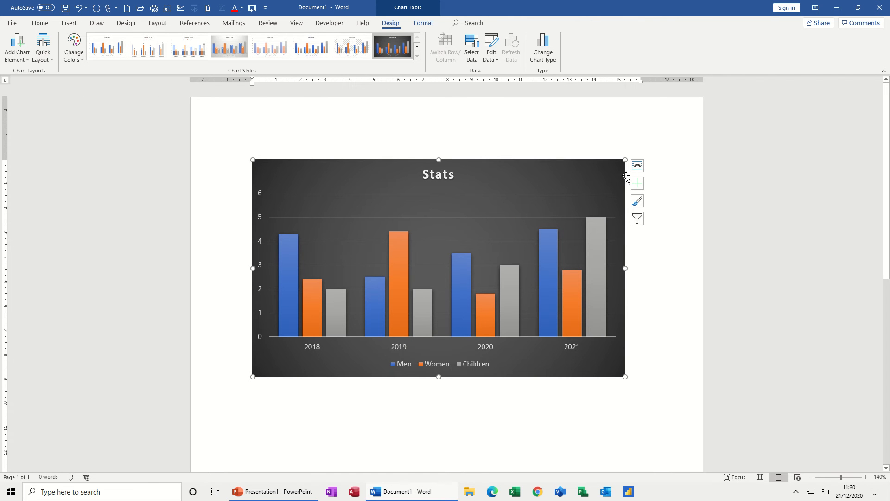
Step: View the chart's layout options and shrink the chart to about 8 cm wide by 7 cm high
click(639, 167)
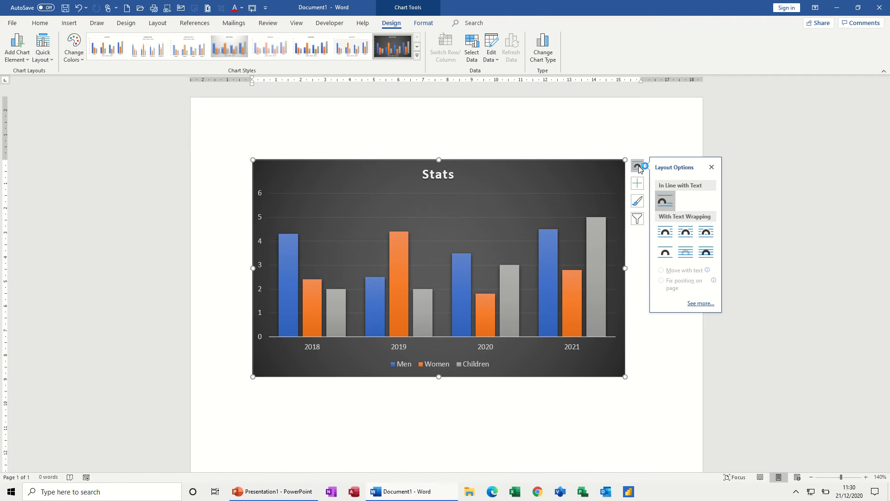
drag(625, 160, 445, 199)
click(497, 208)
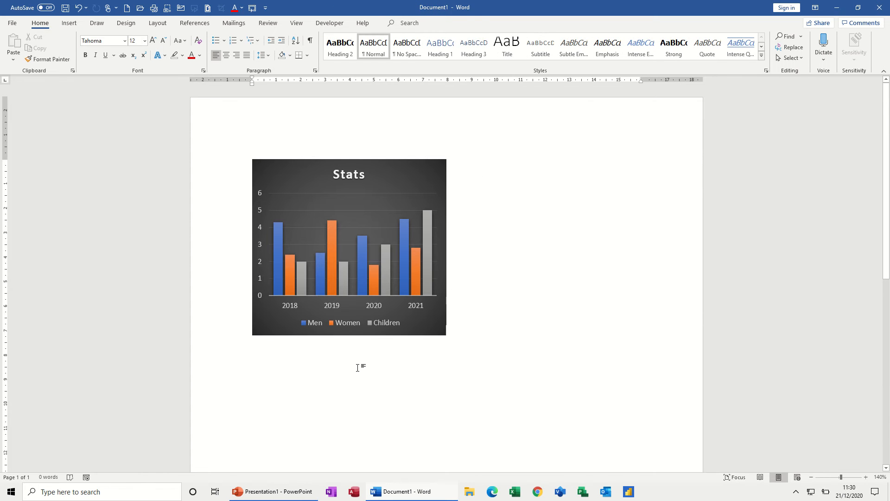
Step: Add an Intro line below the Stats chart, followed by sample paragraphs generated with =rand()
click(364, 331)
click(464, 345)
key(ctrl+z)
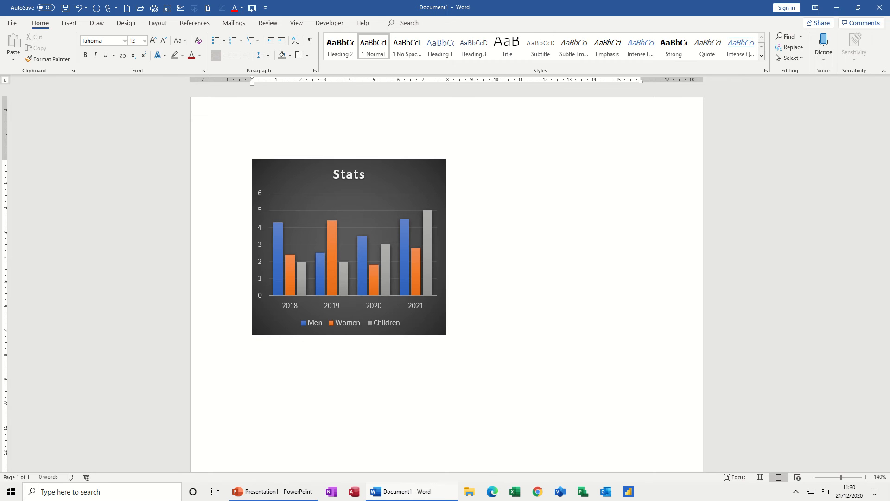
text(intro)
key(Return)
text(=rand())
key(Return)
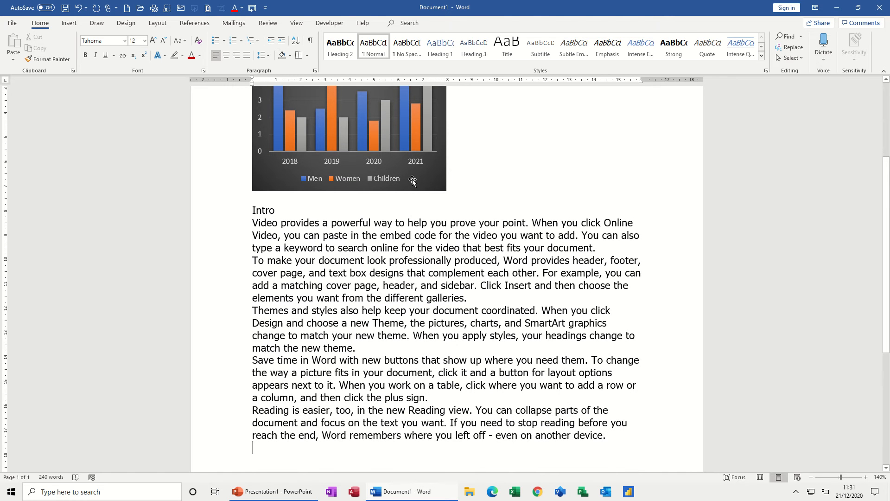
Step: Move the chart into the Themes paragraph, apply Tight text wrapping, and place it about 3 cm in from the left margin
drag(413, 179, 468, 325)
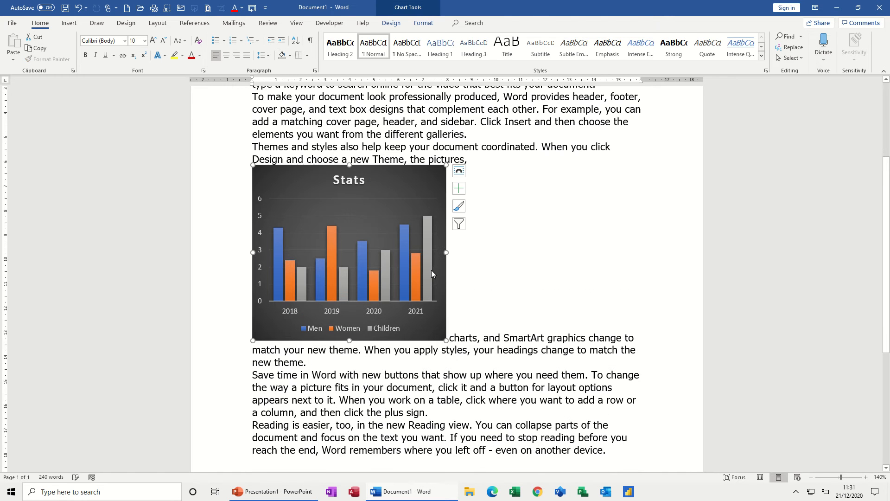
click(459, 174)
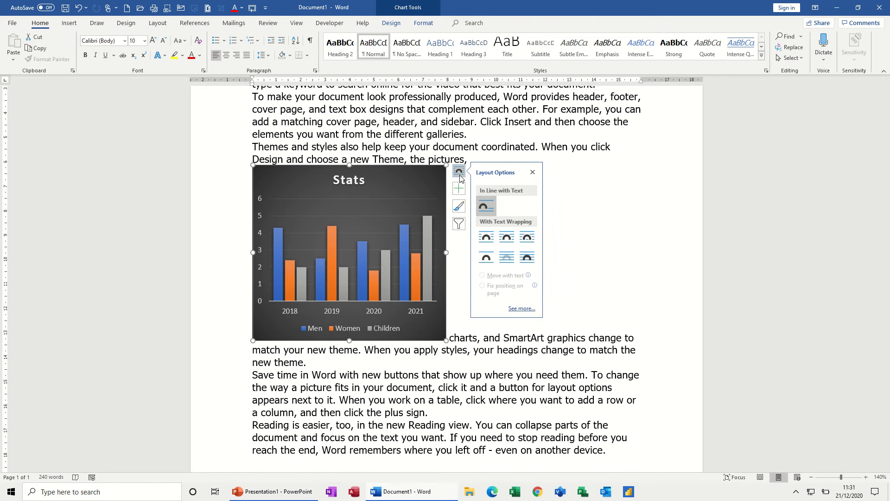
click(507, 237)
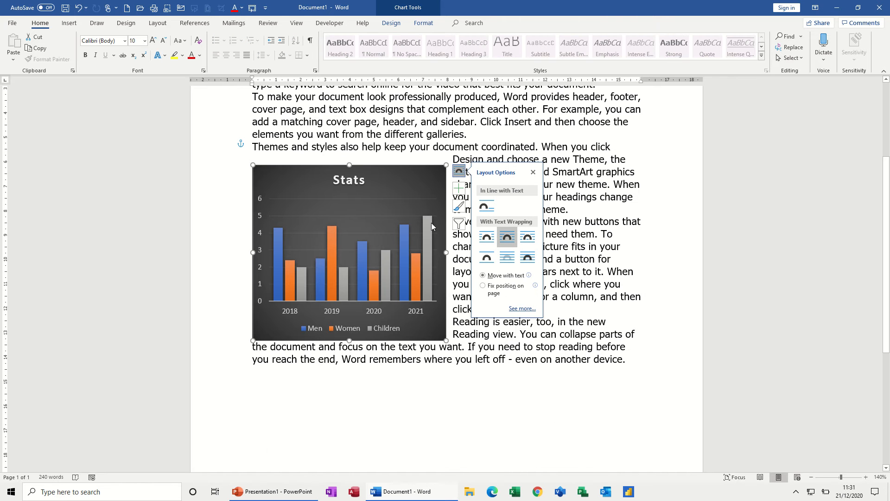
drag(421, 224, 400, 227)
drag(426, 185, 502, 189)
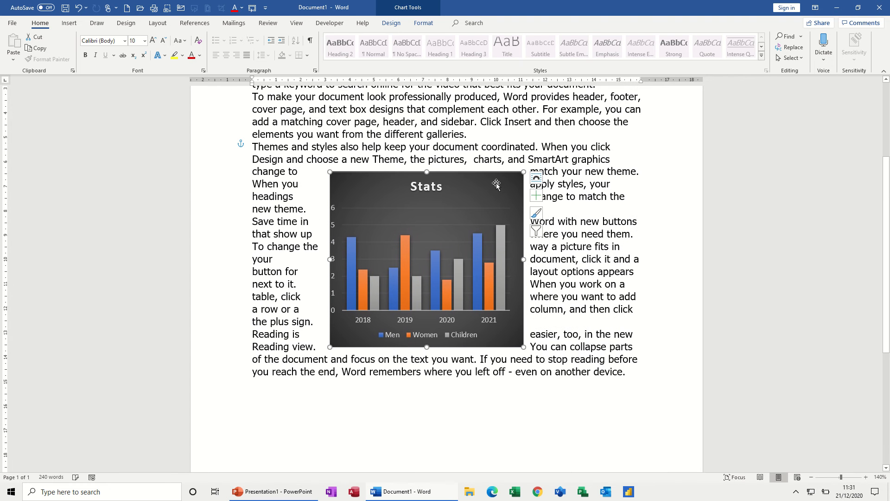
Step: Add a data table to the Stats chart and increase the chart's height to about 8.3 cm
click(536, 197)
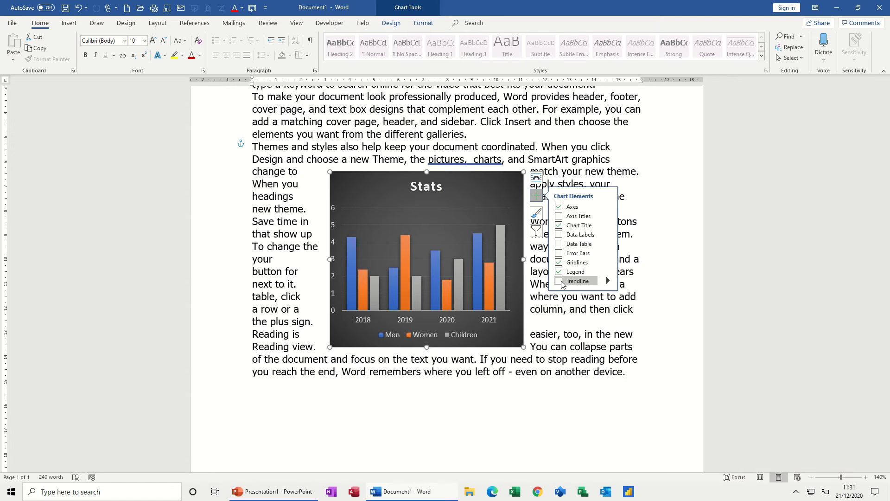
click(559, 244)
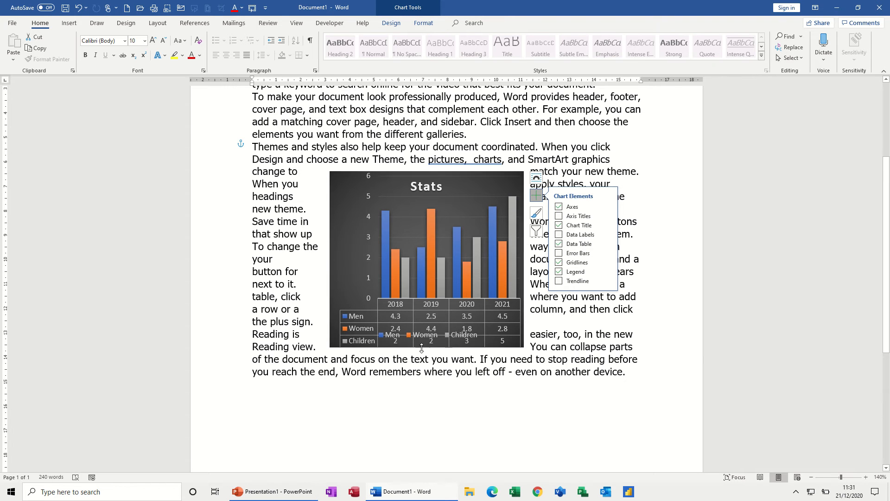
click(429, 357)
drag(428, 357, 427, 374)
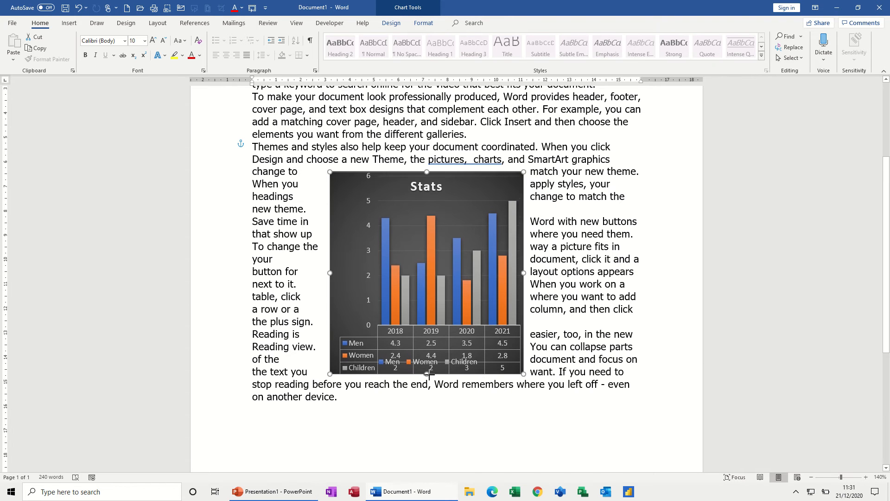
Step: Shrink and reposition the chart's plot area so the columns and data table clear the title and the legend
click(441, 300)
click(350, 330)
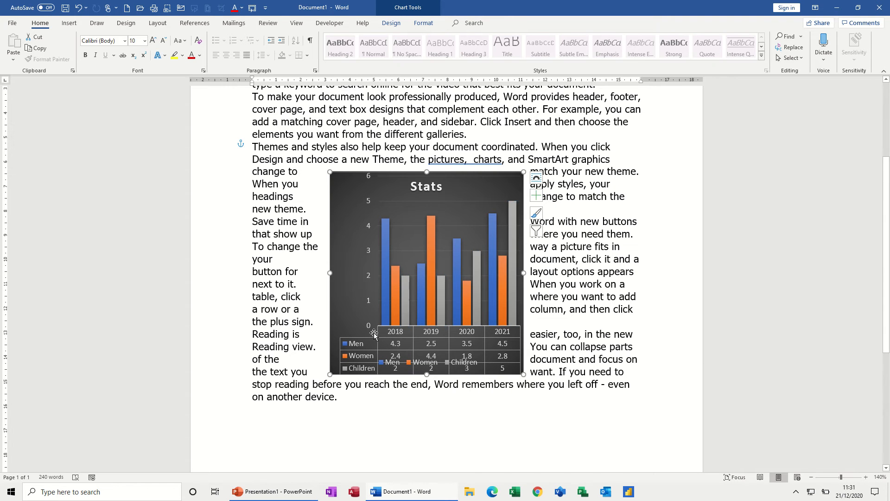
click(385, 214)
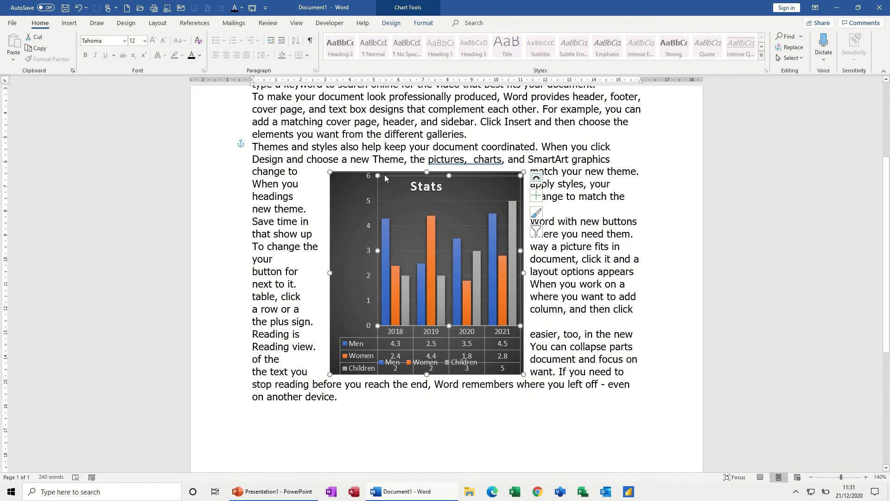
drag(376, 325, 385, 300)
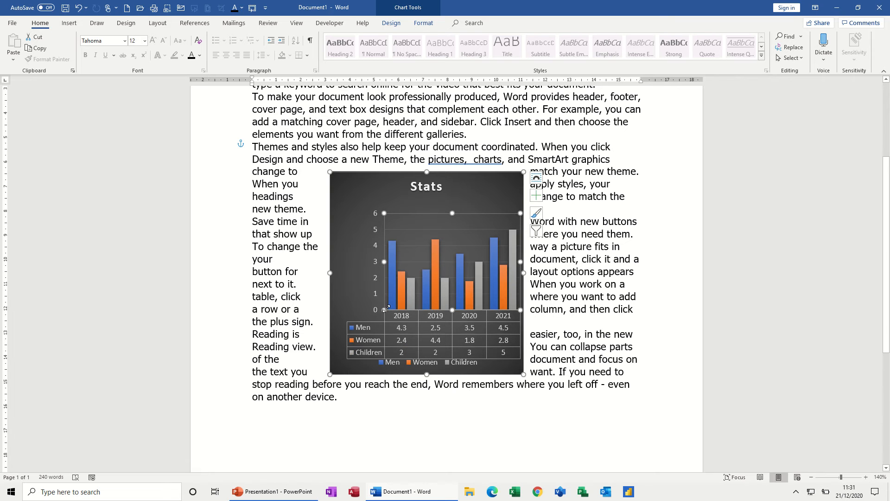
drag(384, 308, 387, 291)
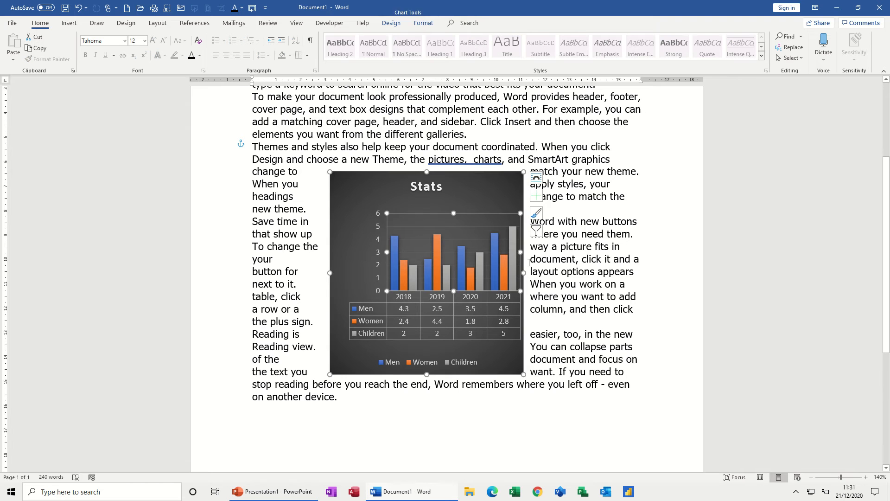
Step: Widen the Stats chart to about 9.2 cm and add data labels to its columns
drag(523, 273, 554, 272)
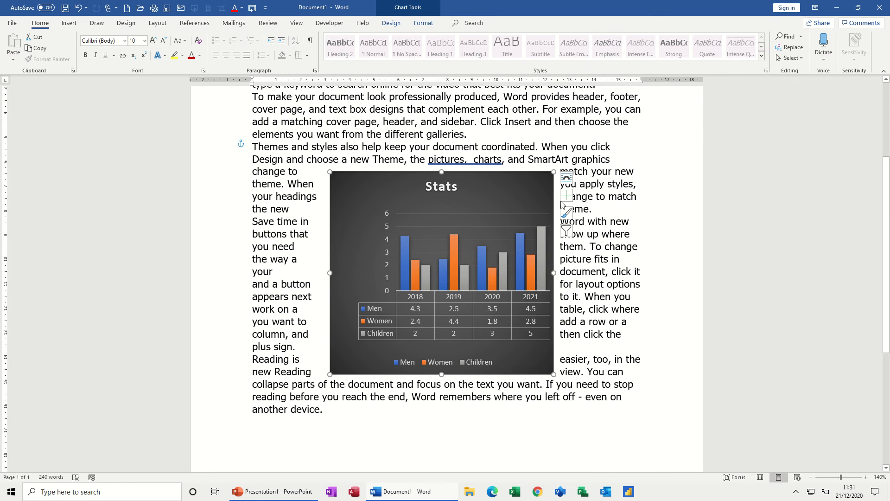
click(568, 197)
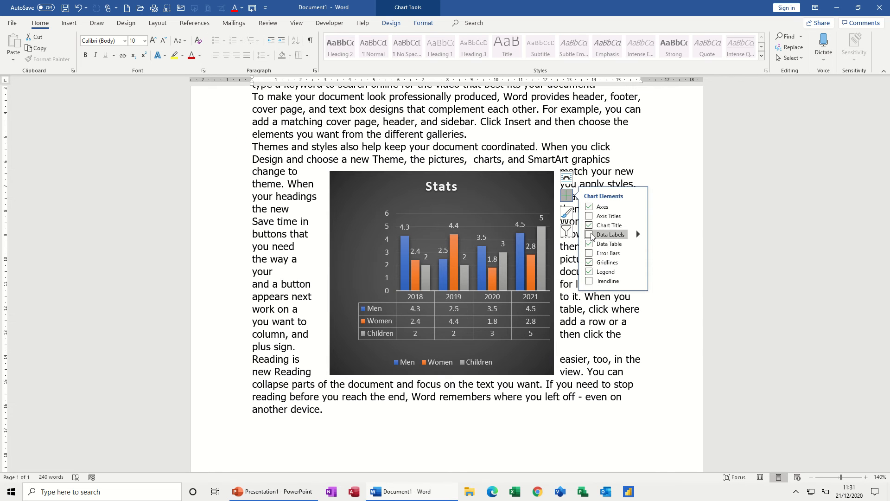
click(591, 235)
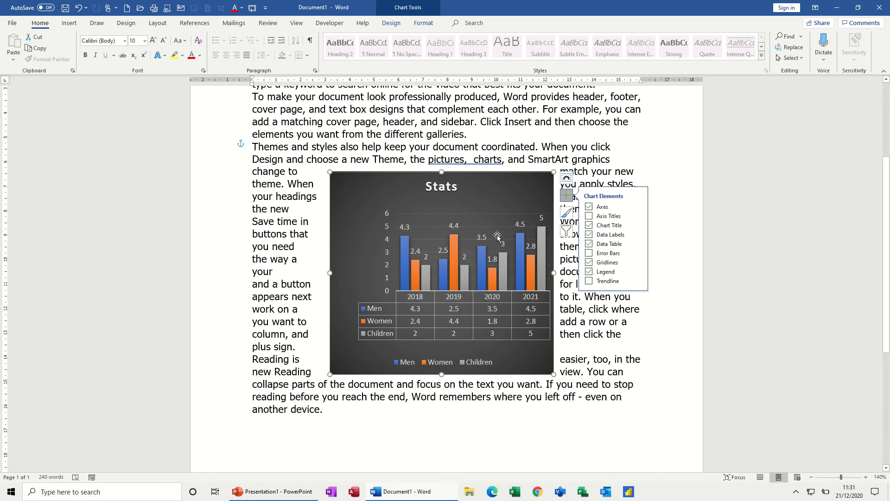
click(567, 214)
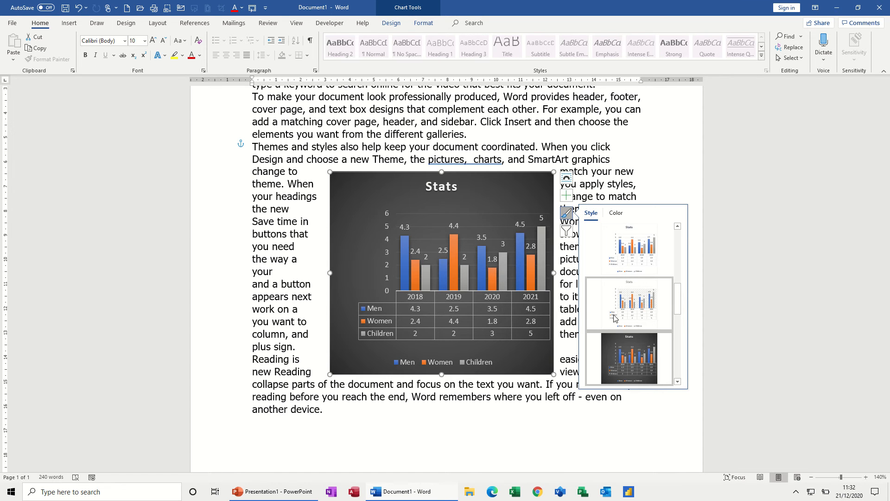
click(393, 26)
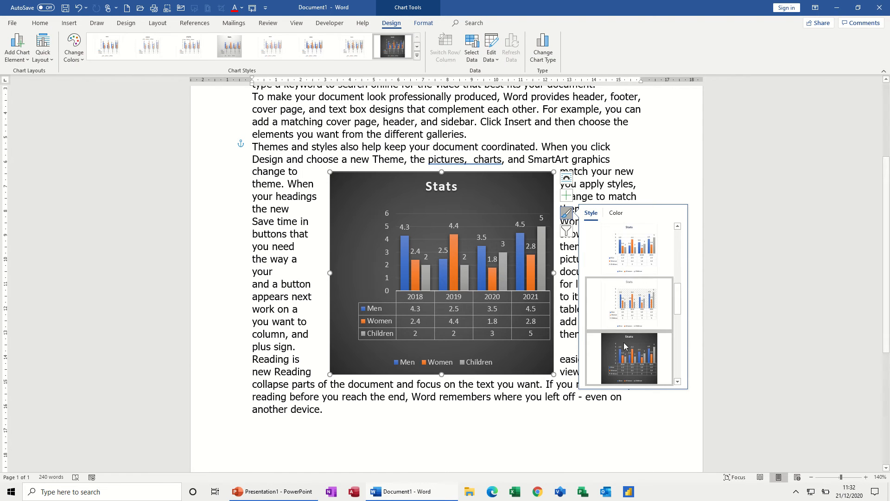
Step: Filter the Children series out of the chart and restore it with the chart filters
click(566, 232)
click(566, 232)
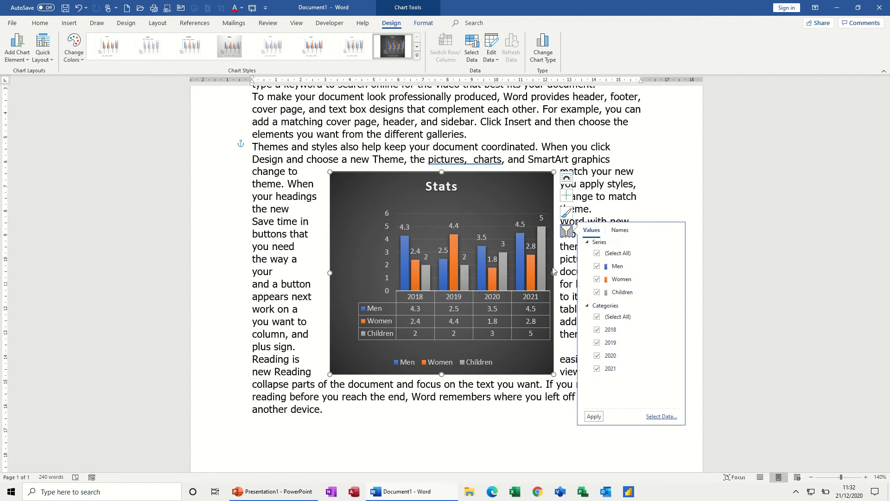
click(566, 234)
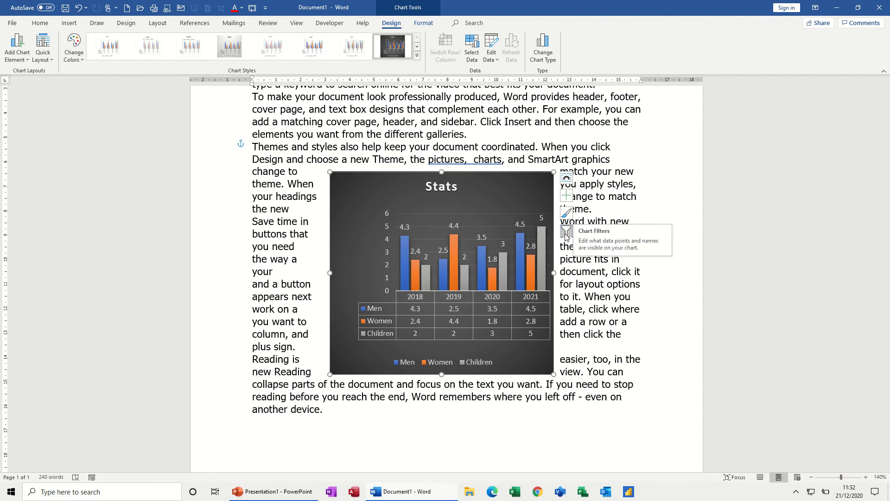
click(566, 233)
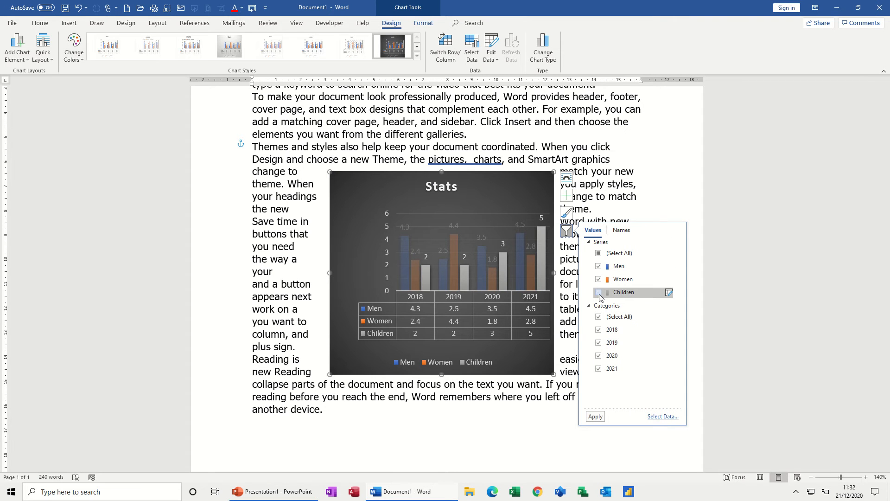
click(597, 417)
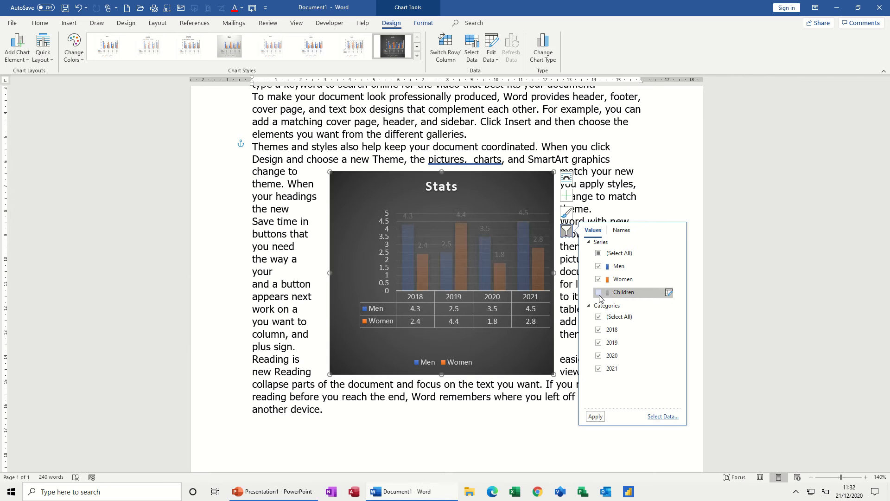
click(598, 416)
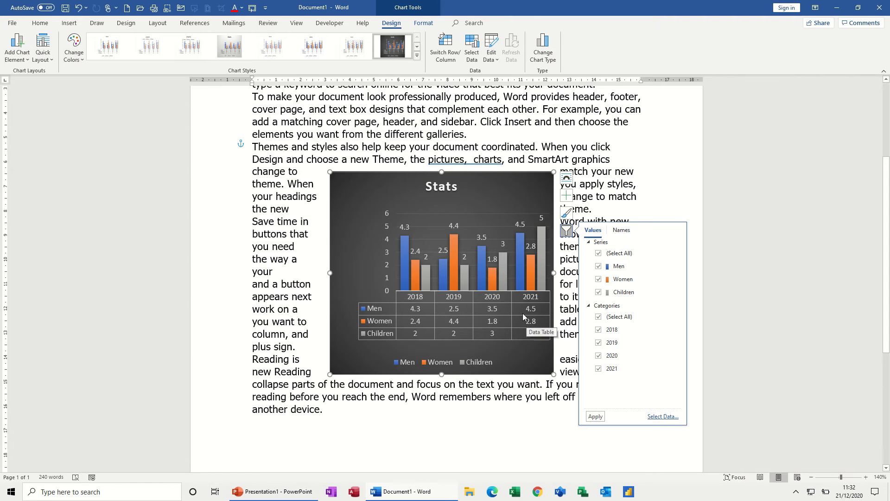
Step: Fill the chart area with the fifth photo from Examples > Access 2018 > Photos and open the chart area's formatting options
click(429, 29)
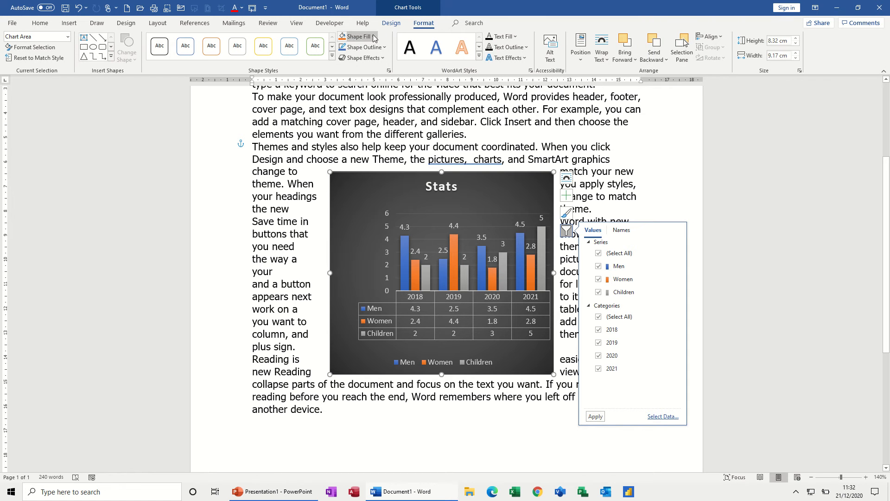
click(348, 188)
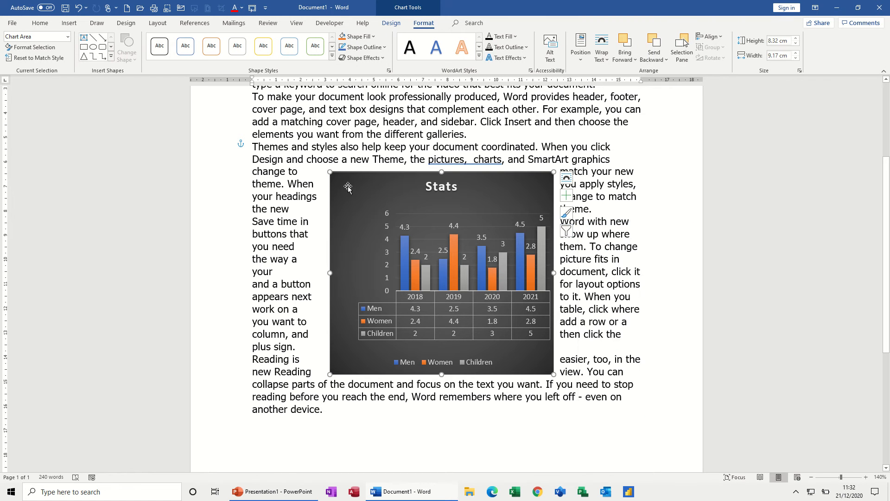
click(373, 36)
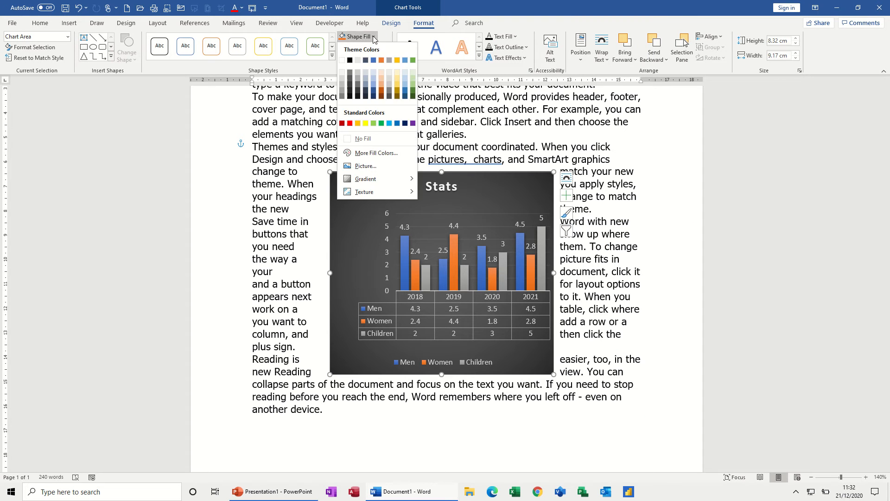
click(372, 166)
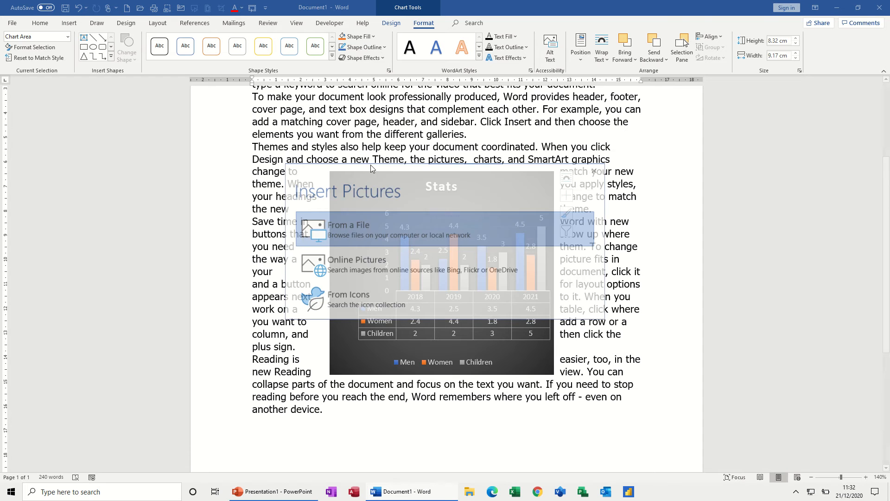
click(367, 233)
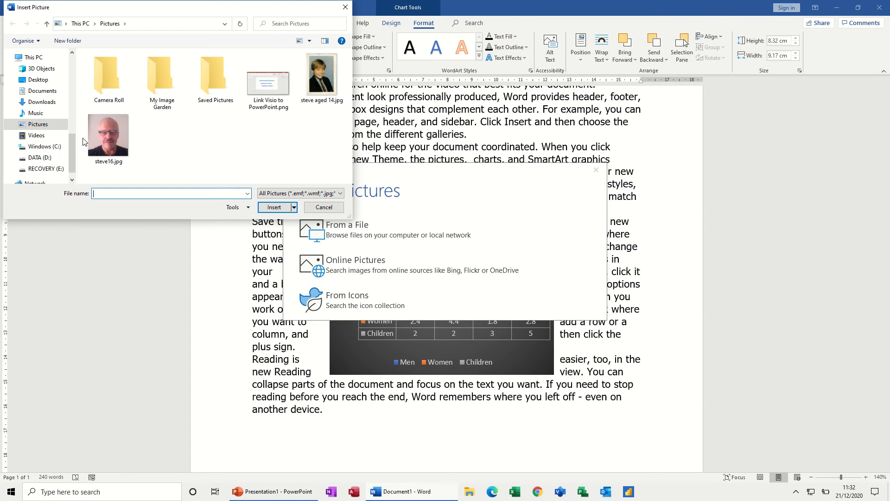
drag(72, 142, 78, 107)
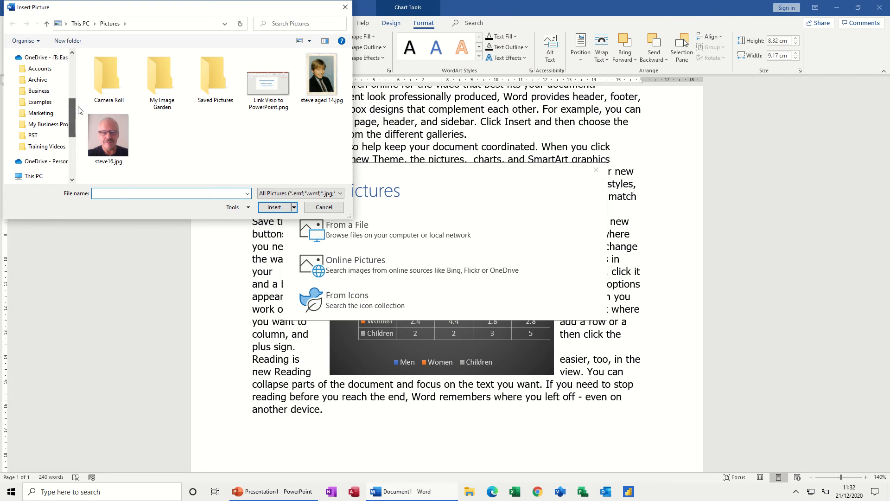
click(51, 105)
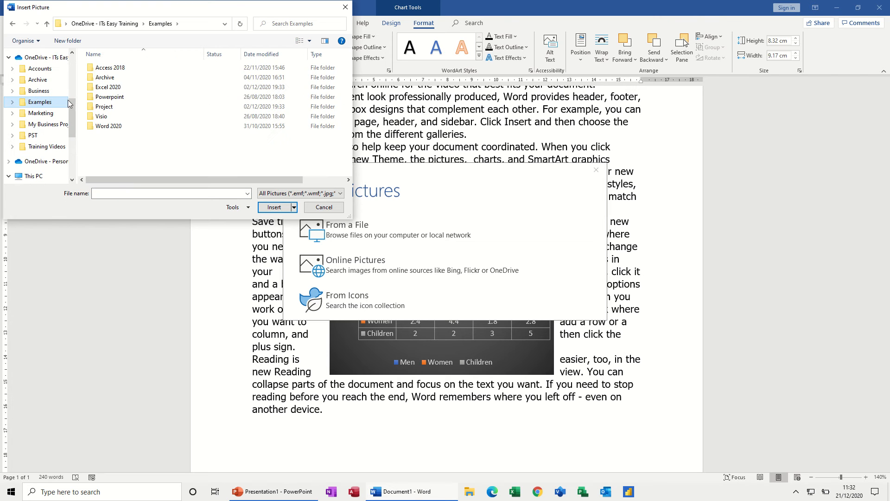
click(120, 69)
double_click(120, 70)
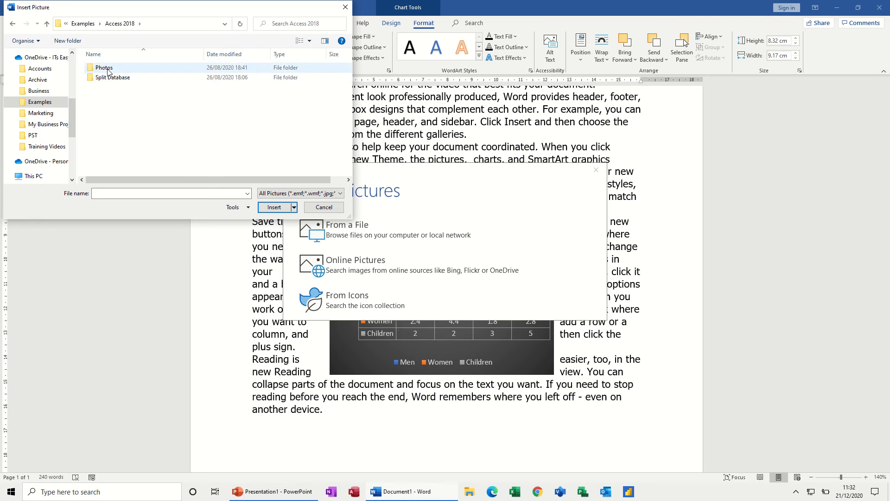
double_click(121, 69)
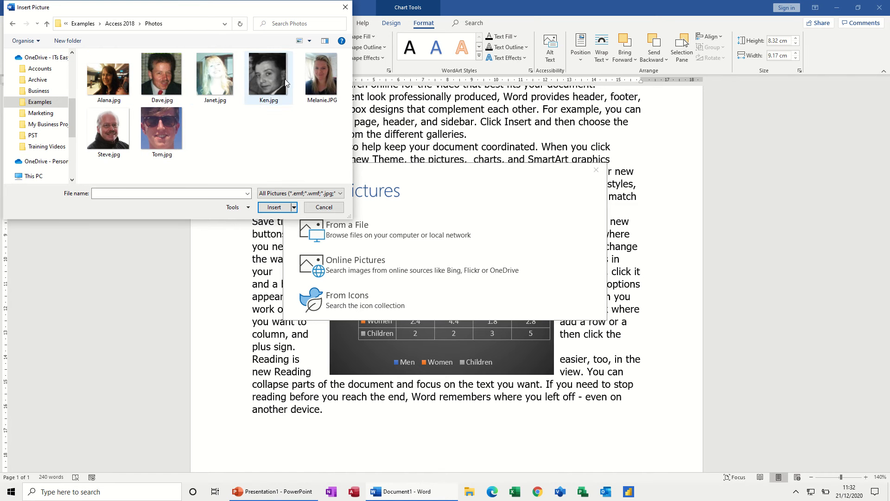
double_click(315, 74)
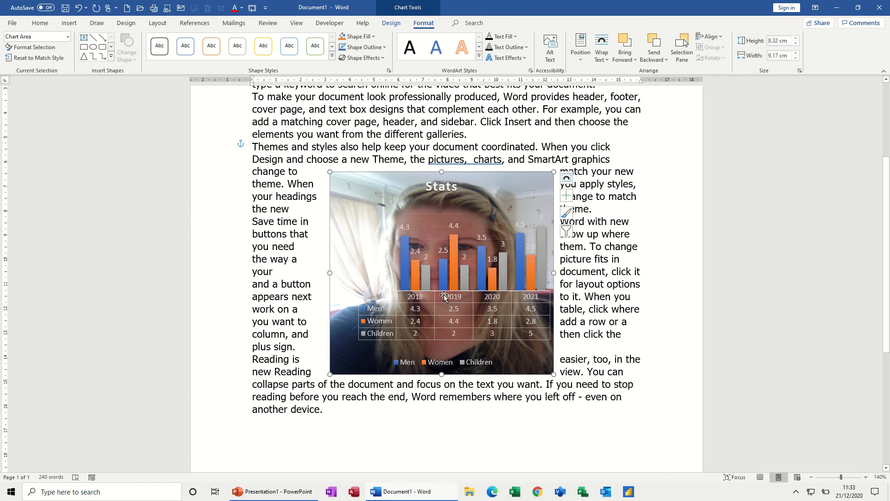
double_click(529, 182)
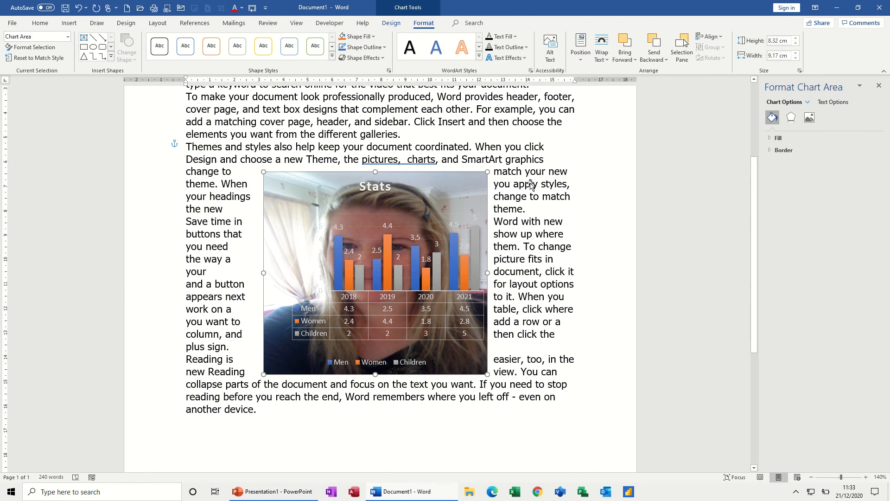
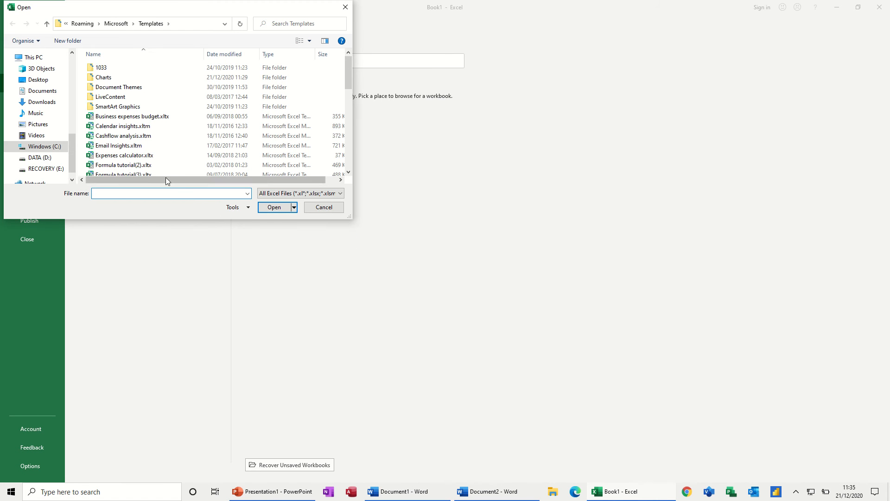
Step: Open the Charting 2020.xlsx workbook from the Examples > Excel 2020 folder
scroll(69, 148, up, 3)
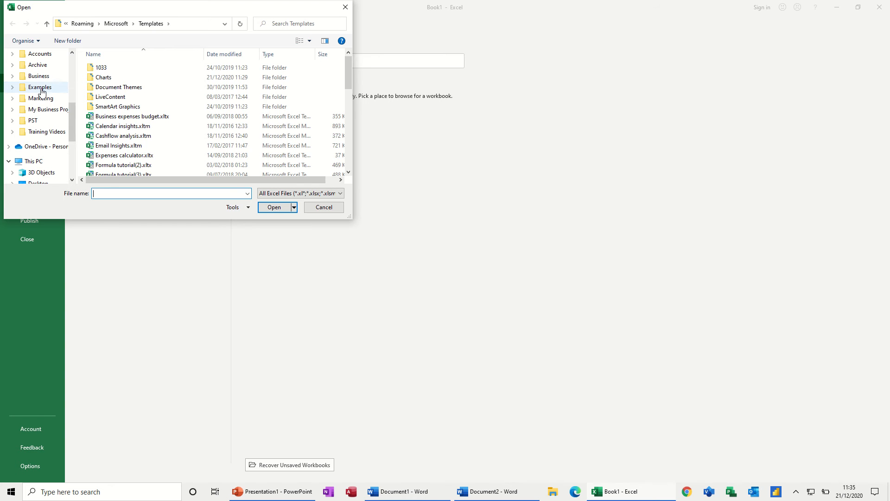
click(37, 87)
double_click(103, 88)
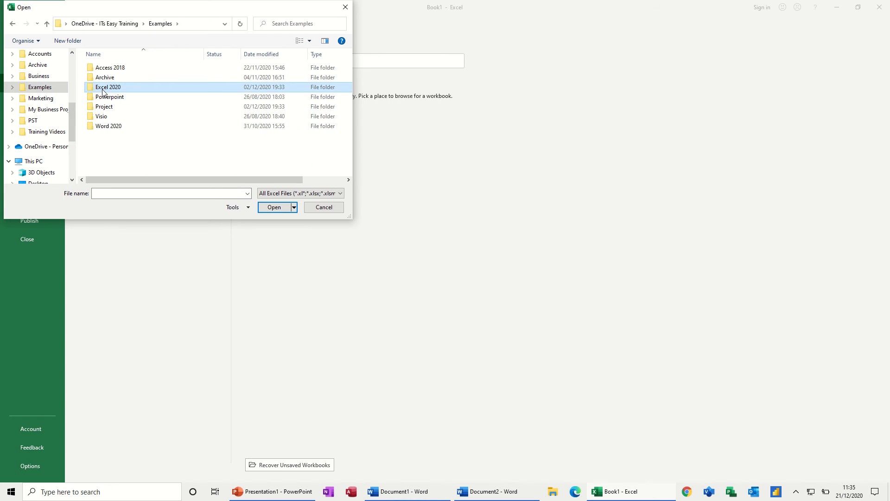
click(118, 80)
double_click(118, 79)
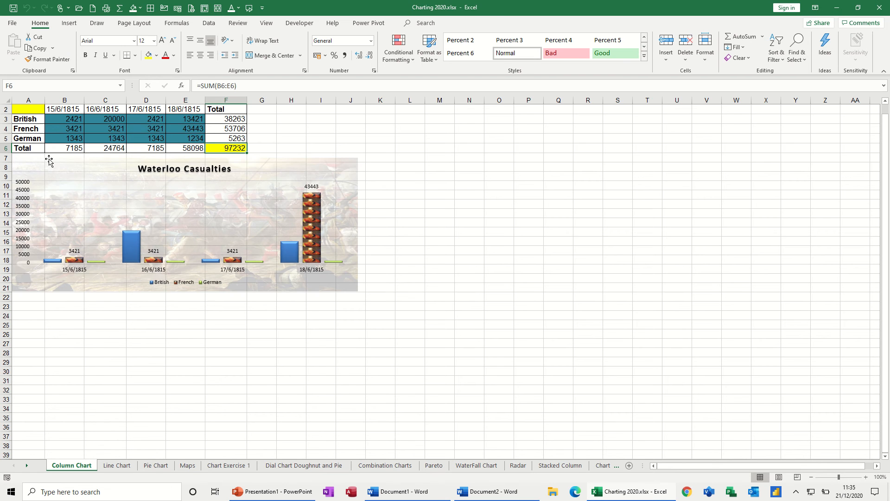
Step: Copy the Waterloo Casualties chart from the Column Chart sheet and paste it into Document2 in Word
click(47, 162)
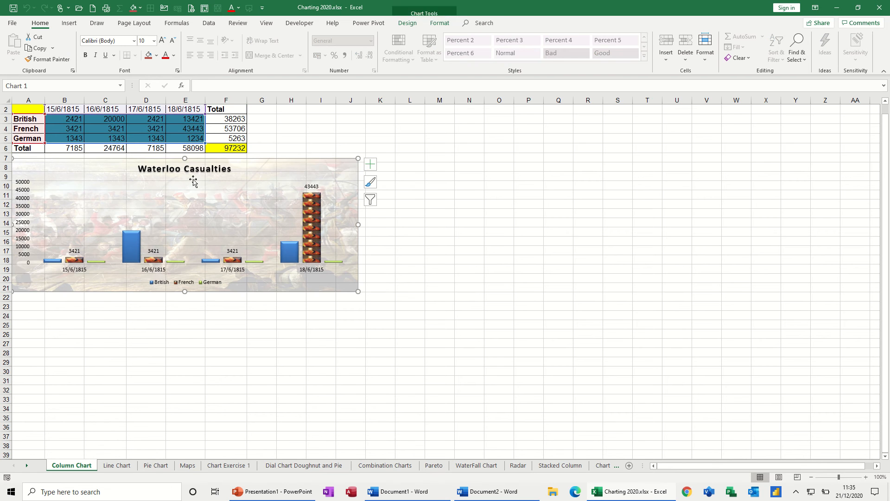
right_click(344, 165)
click(362, 185)
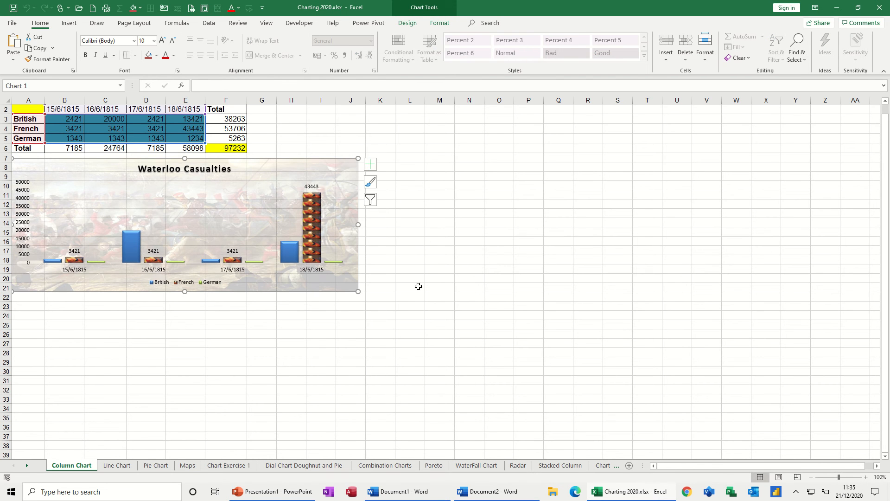
click(478, 488)
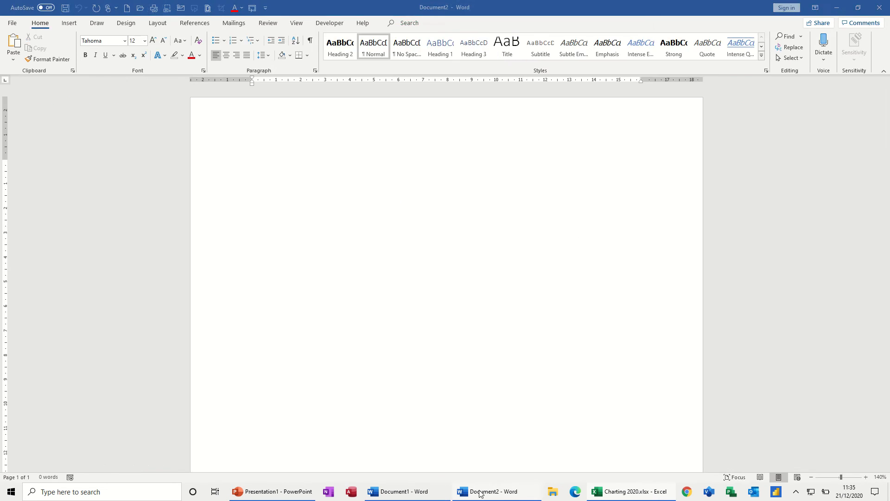
click(14, 44)
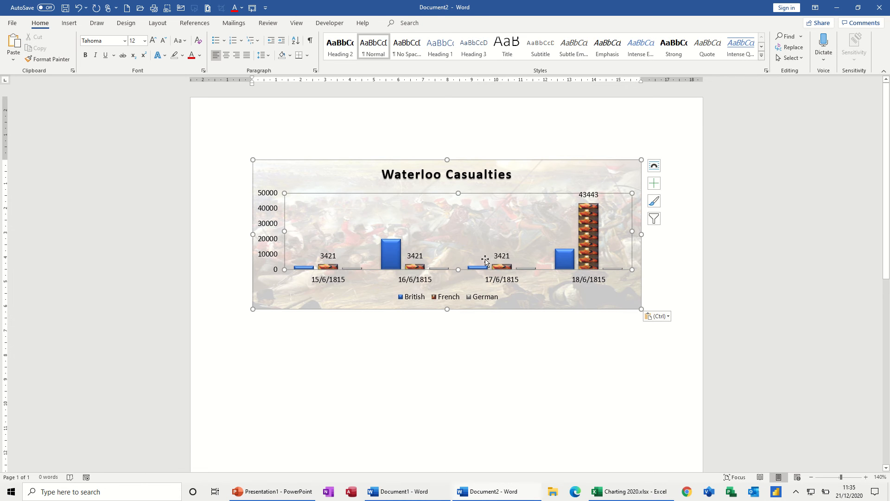
Step: Show the fill settings of the pasted chart's area and delete the chart from the document
click(366, 304)
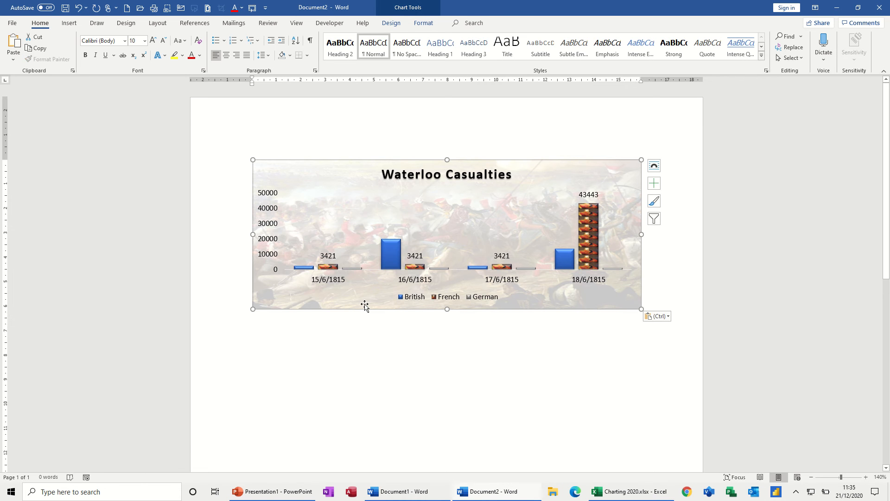
double_click(365, 306)
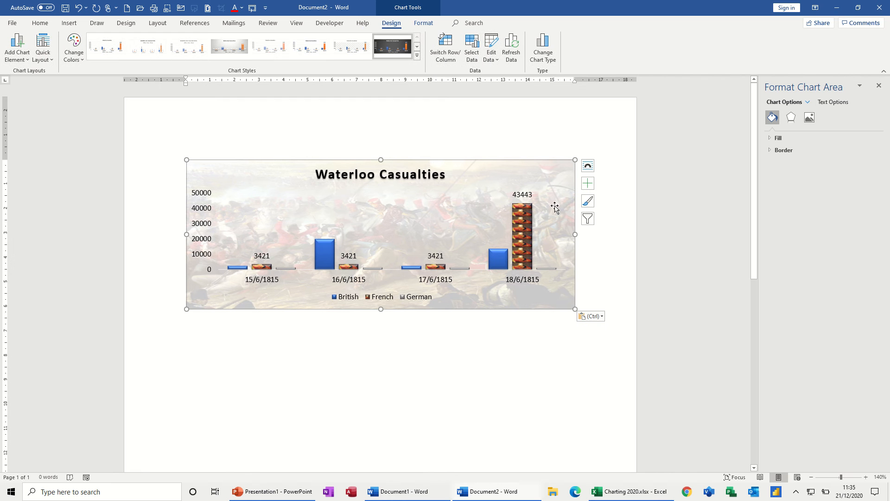
click(771, 138)
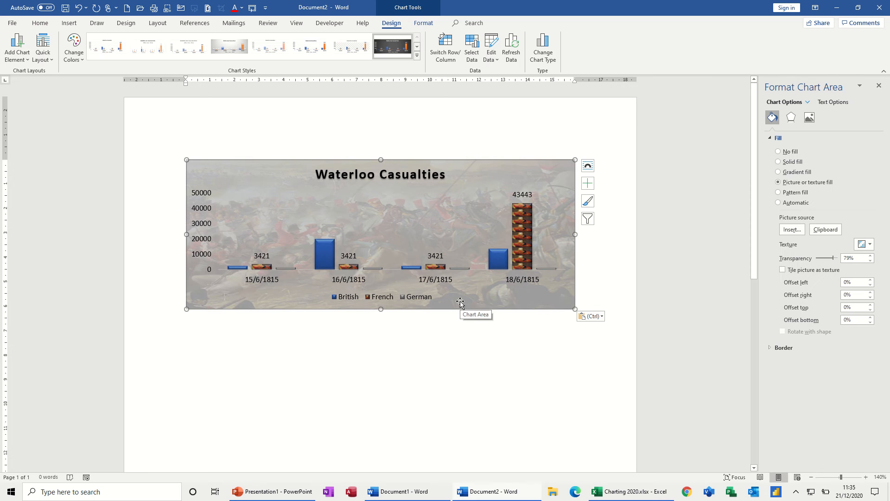
key(Delete)
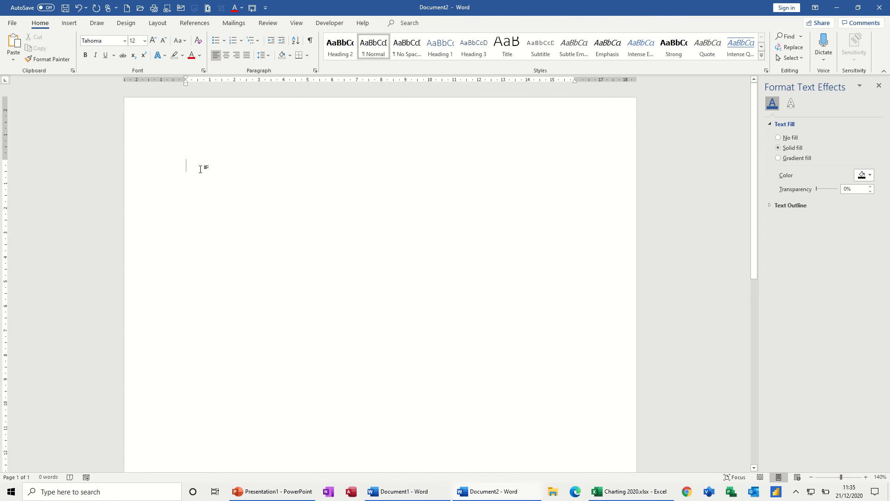
Step: Paste the copied chart as a linked Microsoft Excel Chart Object and shrink it to about 17 cm wide so it fits on the page
click(13, 58)
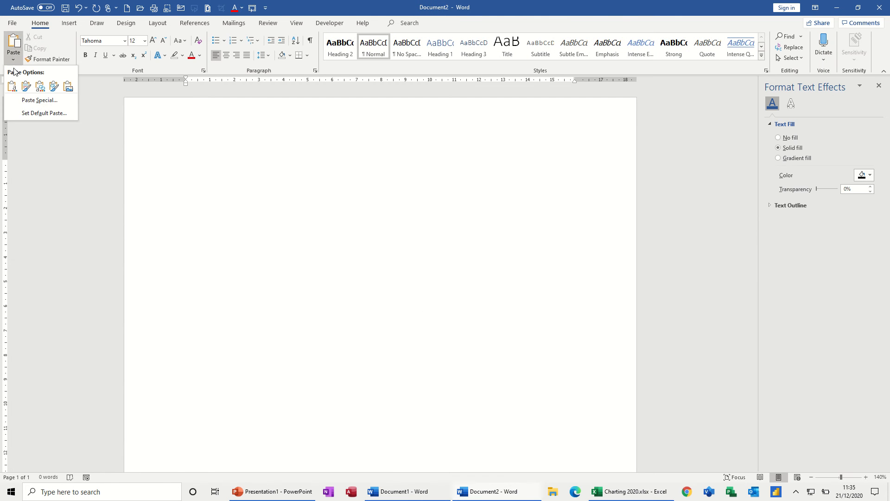
click(29, 100)
click(335, 213)
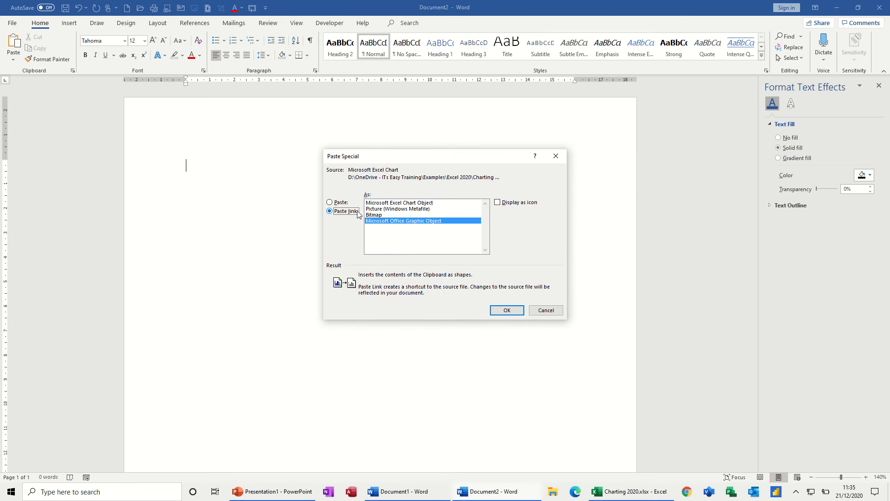
click(400, 204)
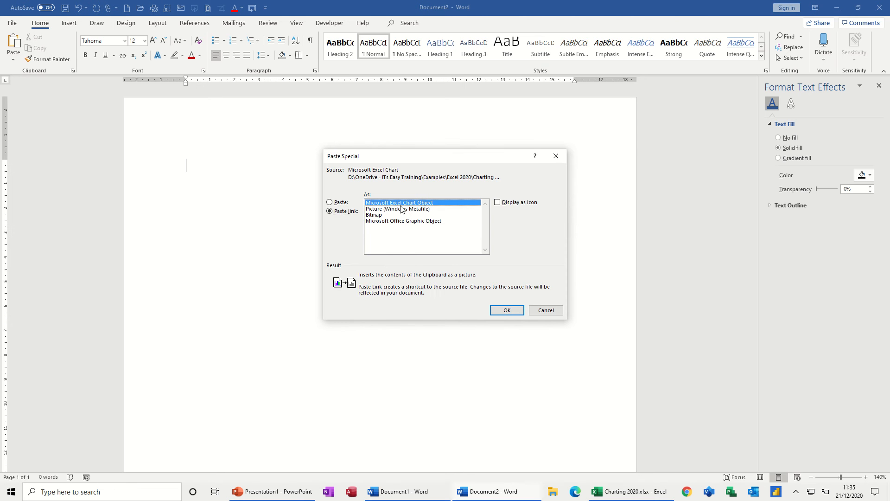
click(499, 308)
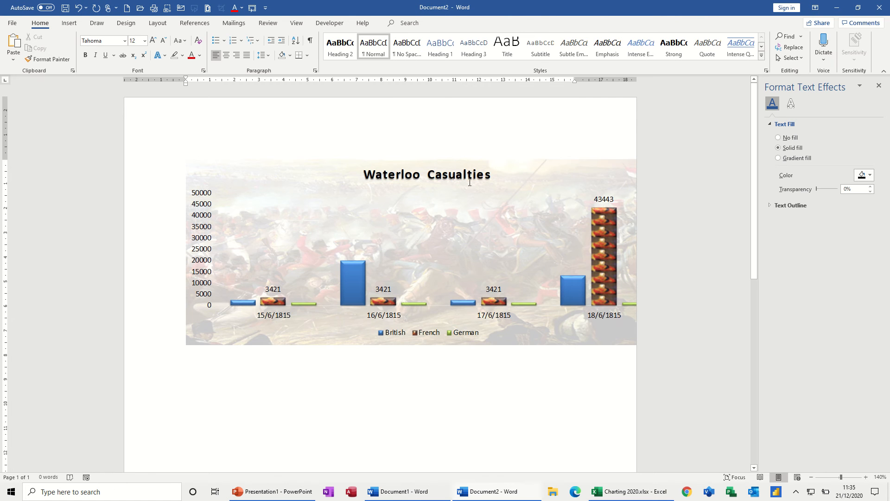
click(634, 173)
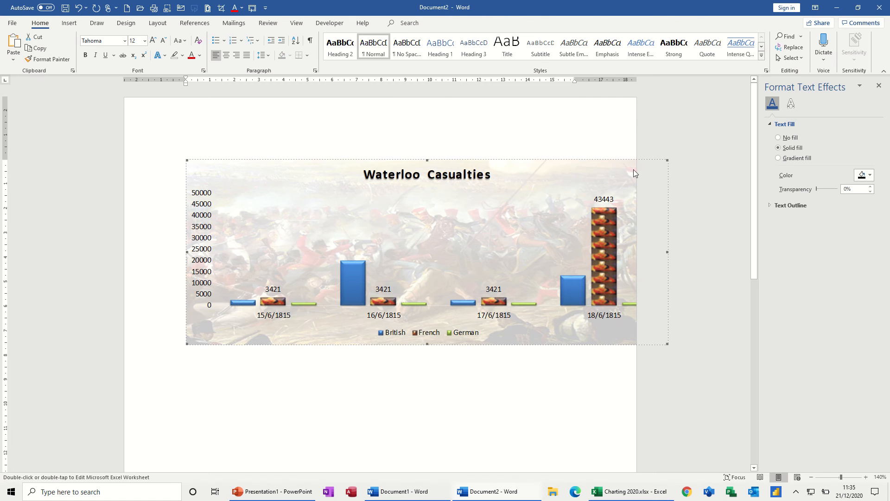
drag(667, 160, 575, 186)
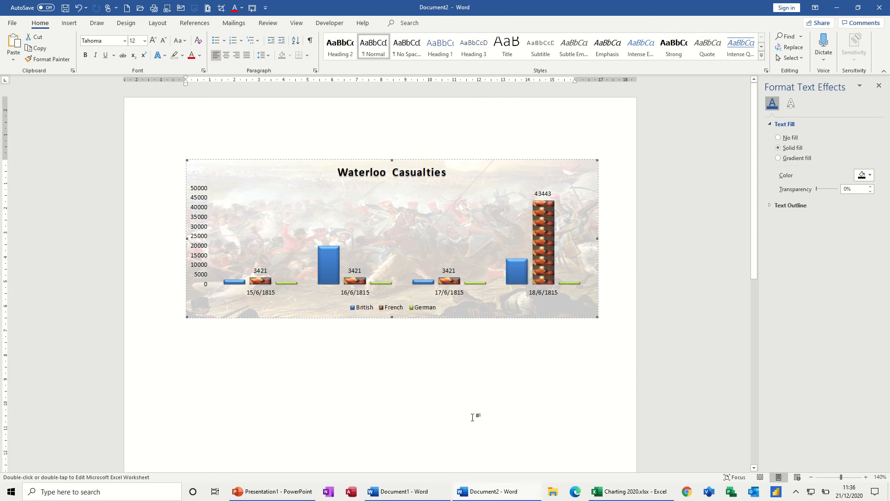
Step: Clear the casualty figures in C3:E5 of the Excel workbook and check the linked chart in Word
click(618, 491)
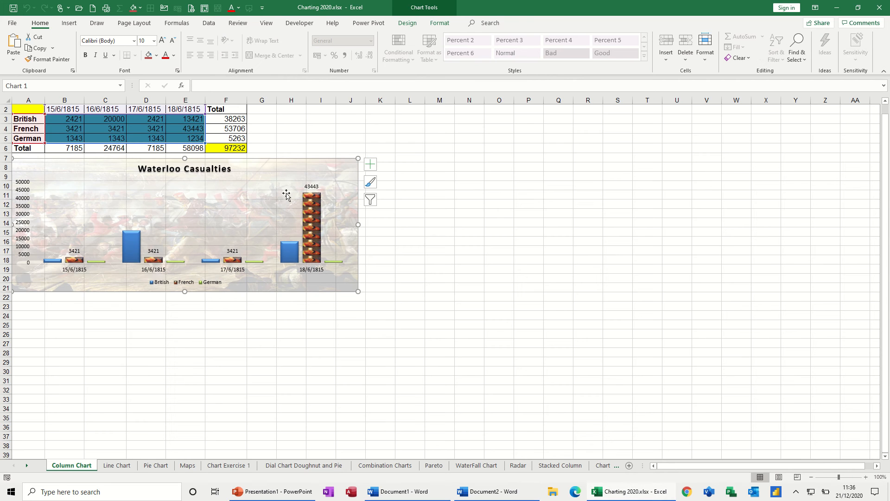
click(113, 120)
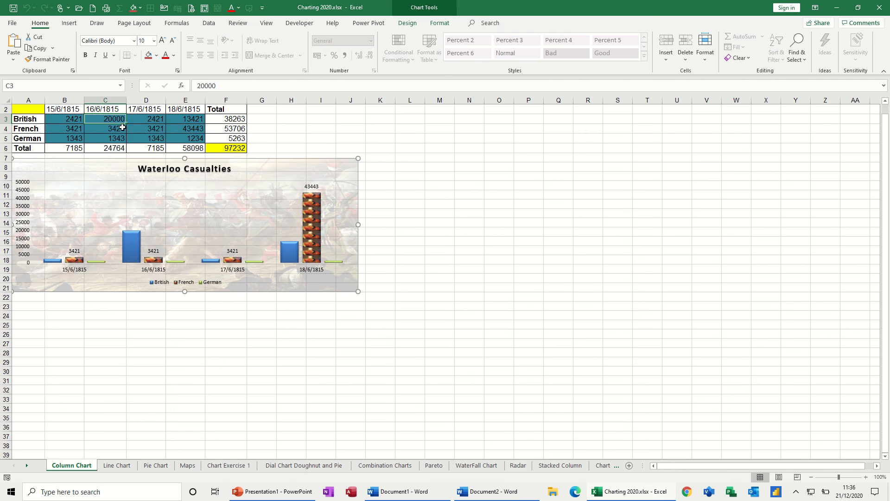
drag(122, 128, 181, 136)
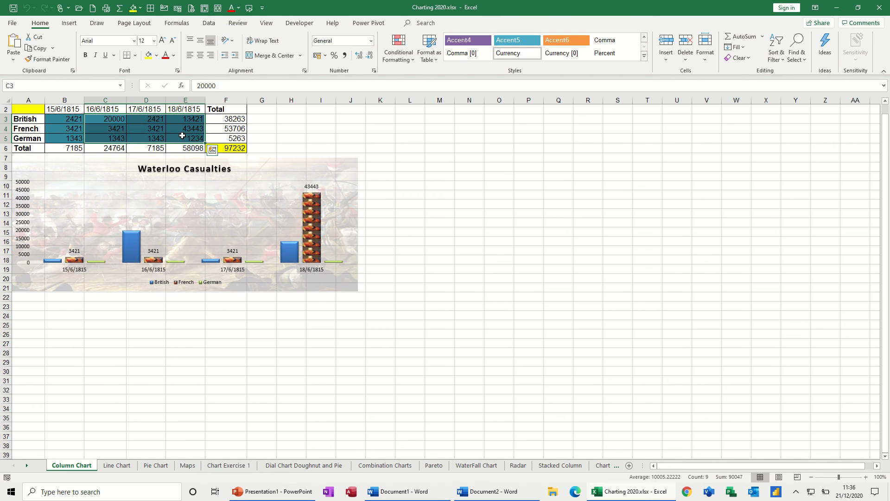
key(Delete)
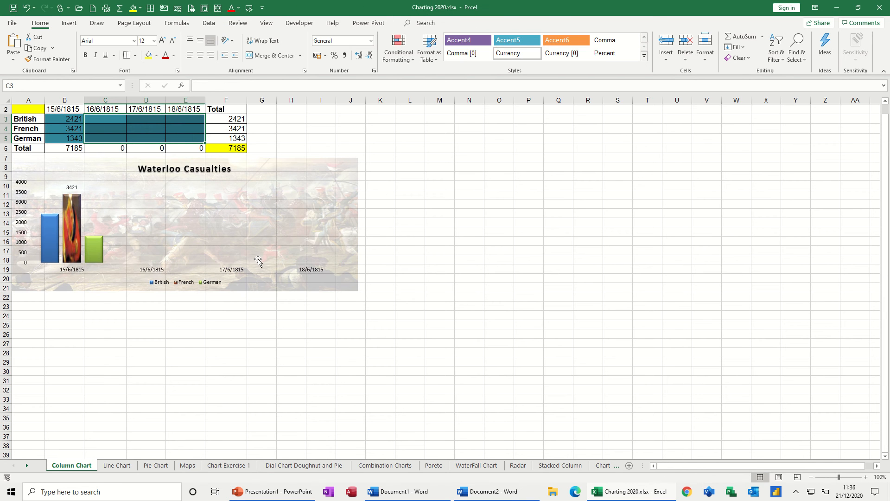
click(499, 498)
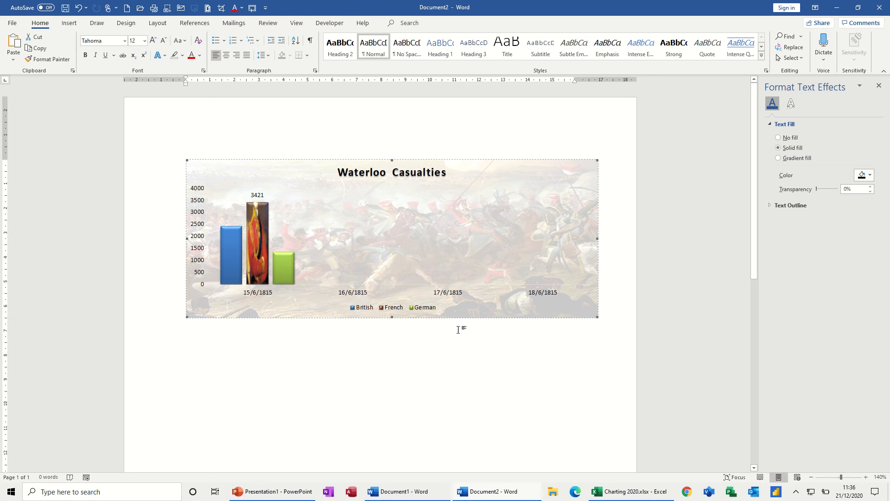
Step: Return to the Excel workbook and undo the clearing of C3:E5
click(598, 491)
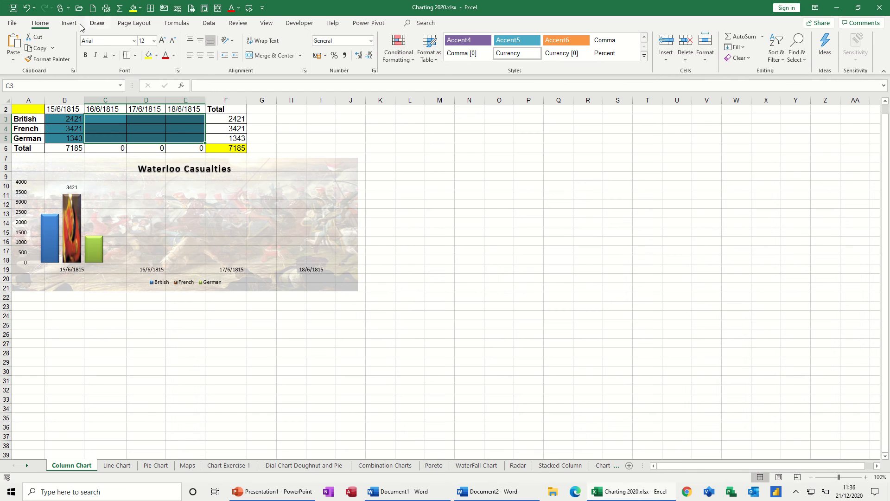
click(26, 8)
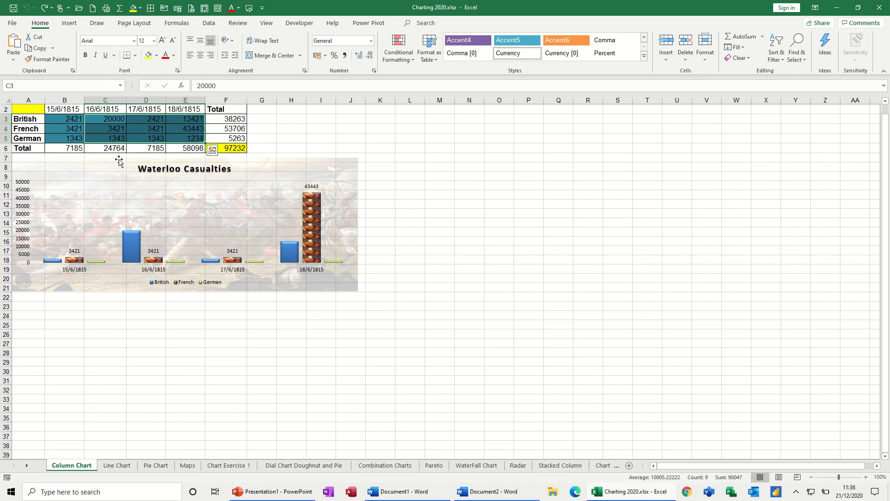
click(402, 289)
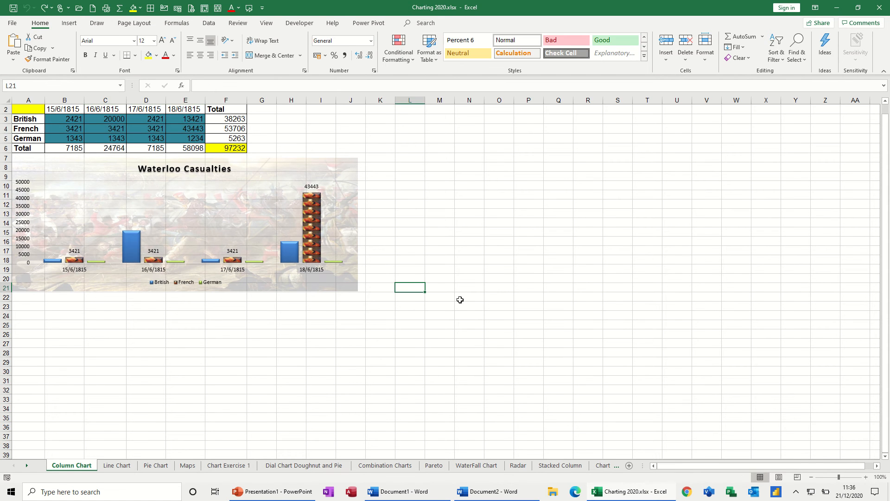
Step: Close Charting 2020.xlsx without saving, switch back to Document2 in Word and undo the linked chart
key(alt+F4)
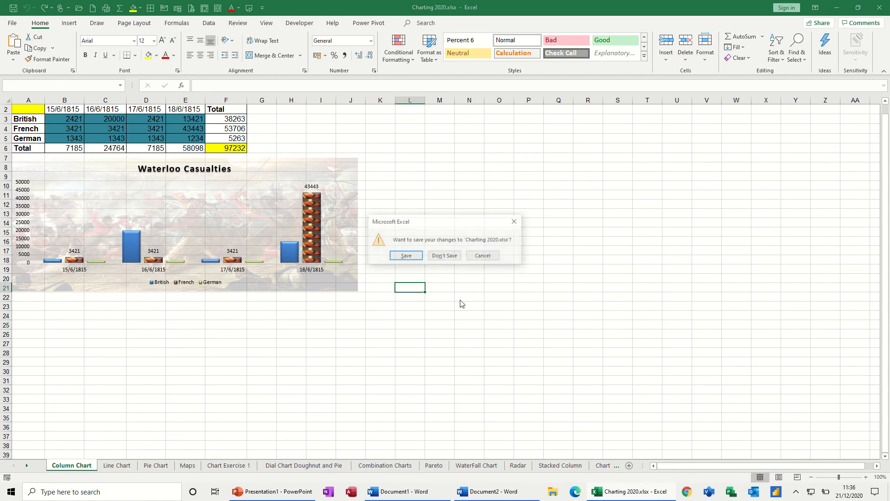
click(437, 258)
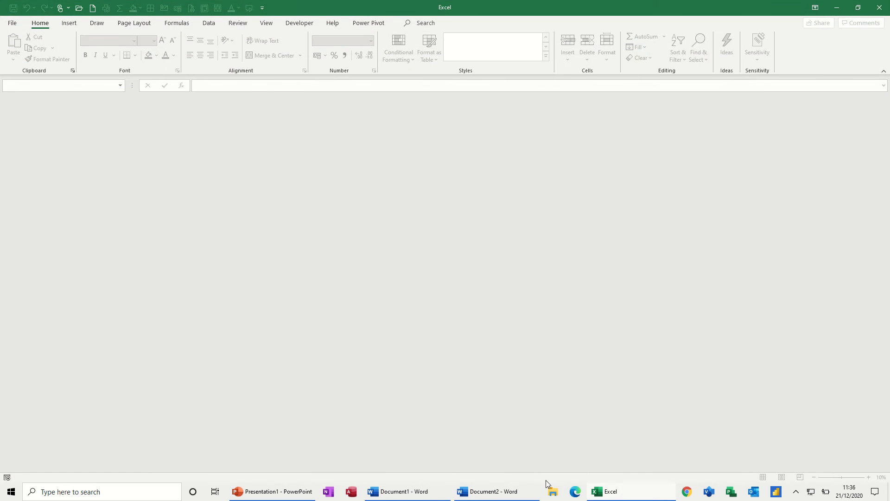
click(494, 491)
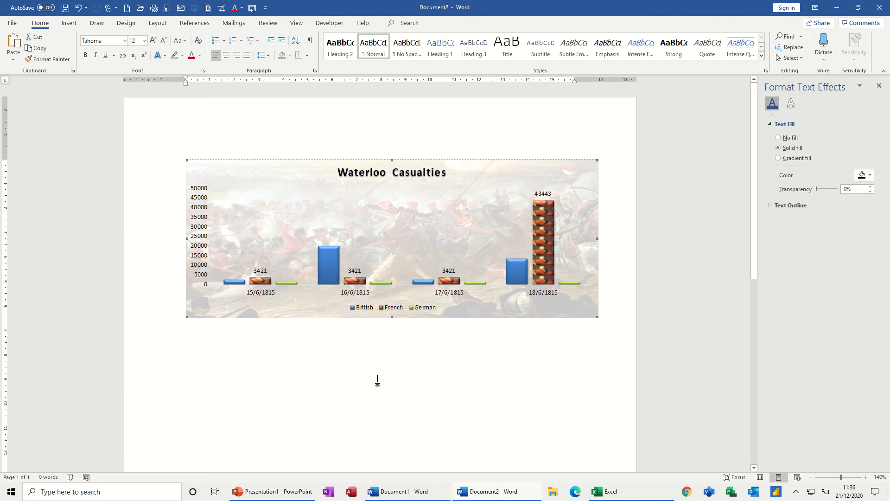
key(ctrl+z)
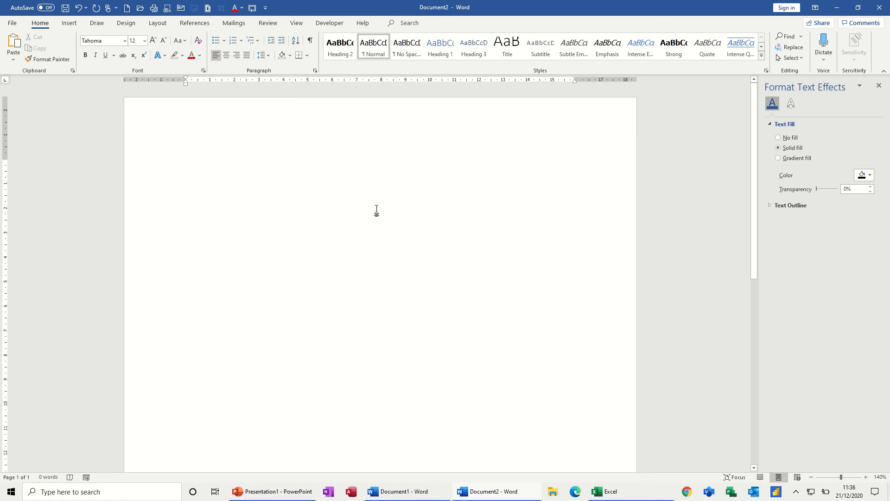
Step: Insert a Clustered Column chart with the default sample data into the empty document and close its data sheet
click(69, 23)
click(237, 54)
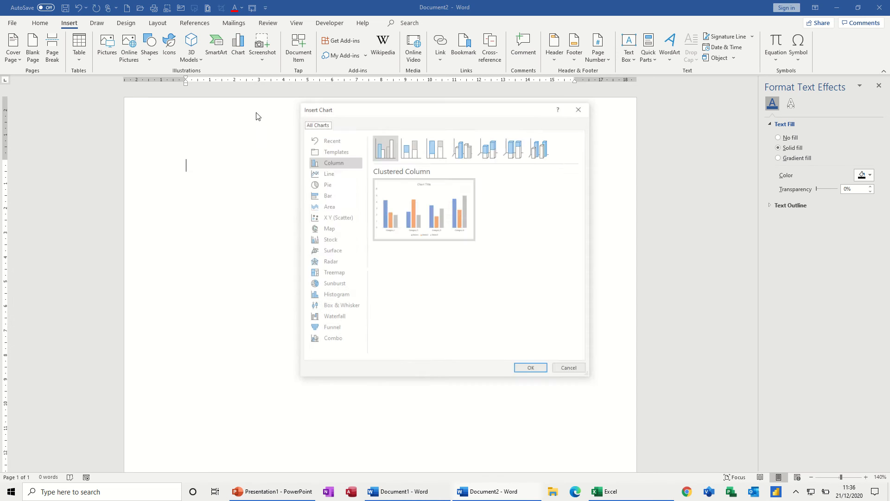
mouse_move(401, 198)
double_click(414, 215)
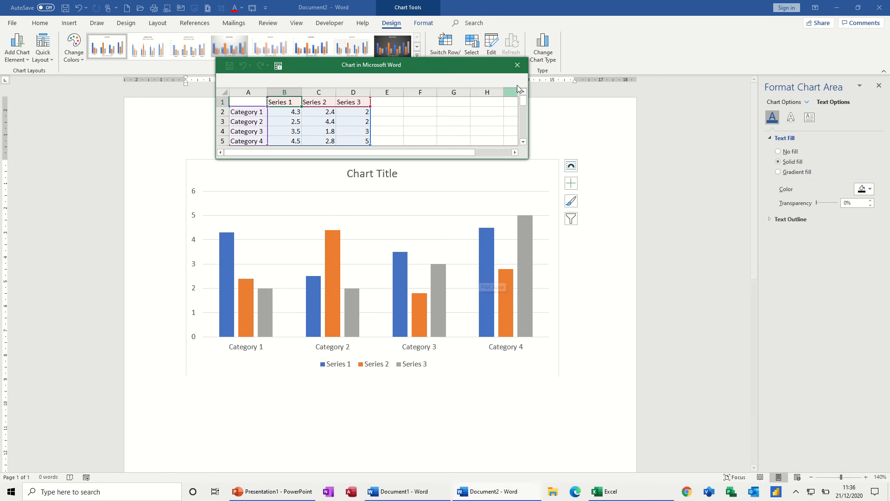
click(519, 65)
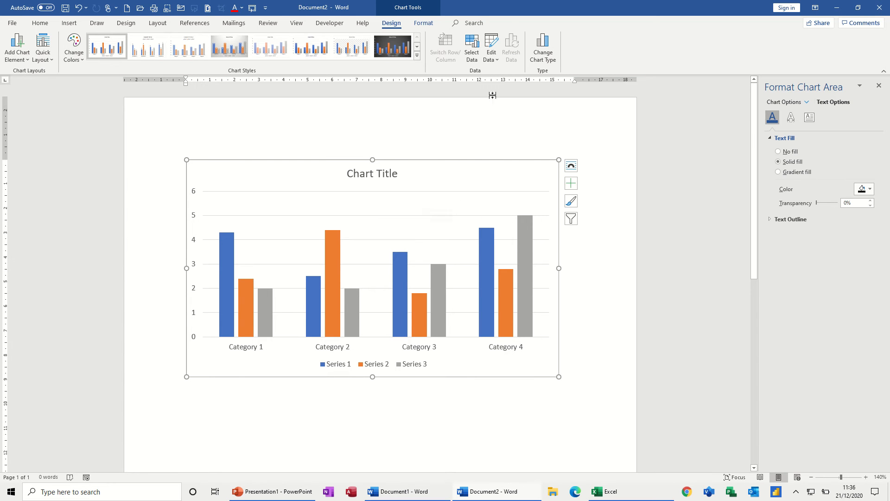
Step: View the chart's data in the small data sheet and in full Excel, selecting A1:D5, and close it again
click(492, 42)
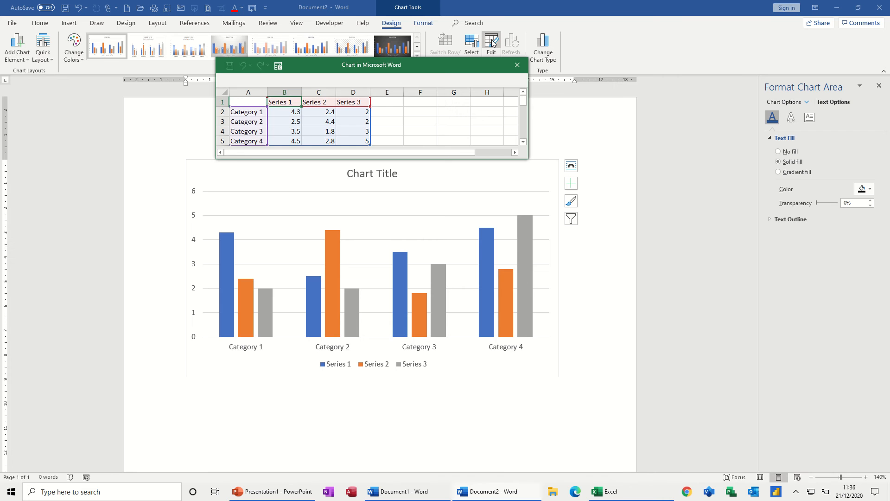
click(518, 64)
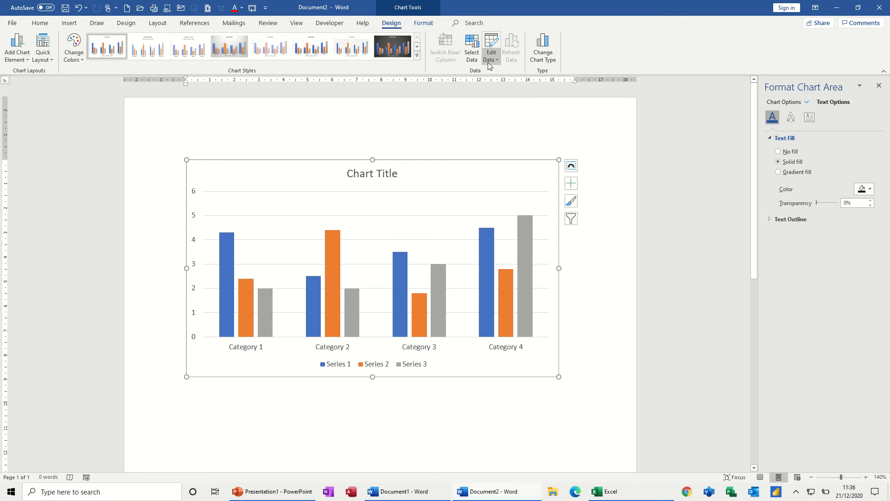
click(497, 60)
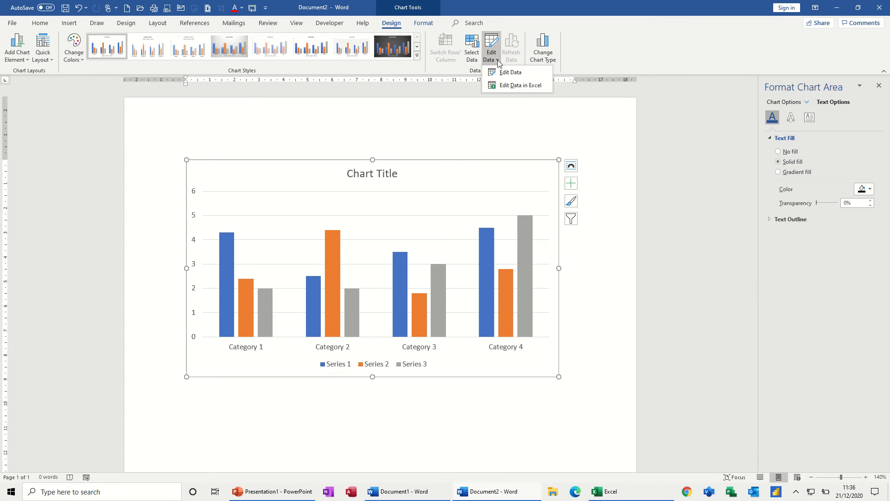
click(509, 86)
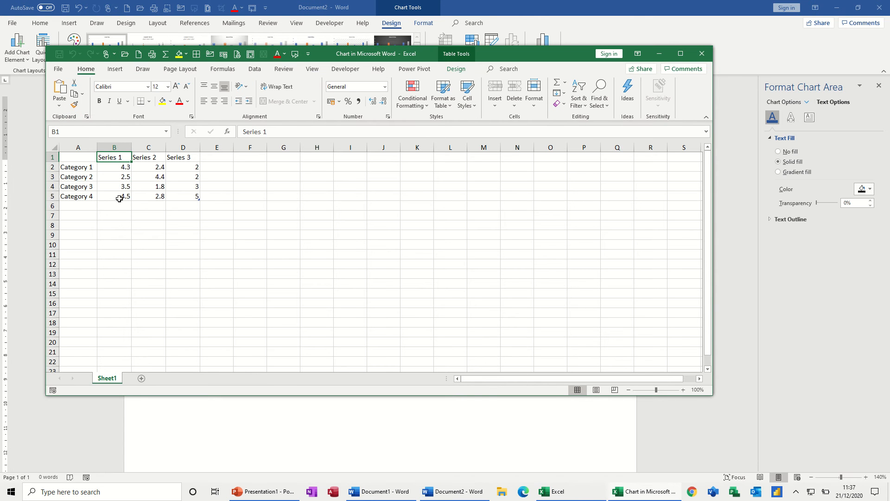
click(122, 195)
click(187, 197)
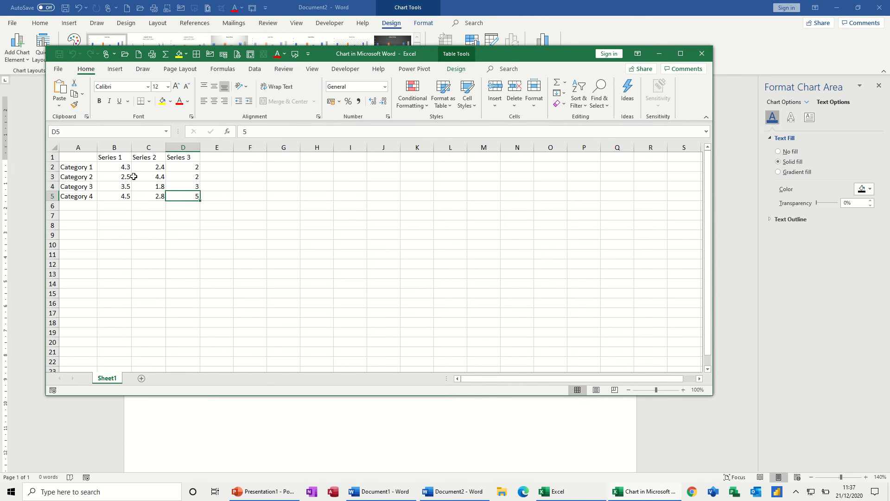
drag(78, 158, 186, 196)
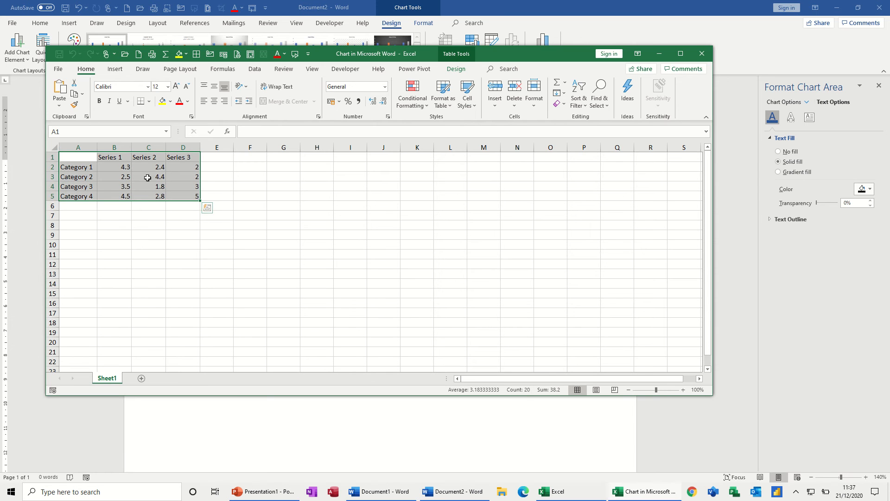
click(701, 54)
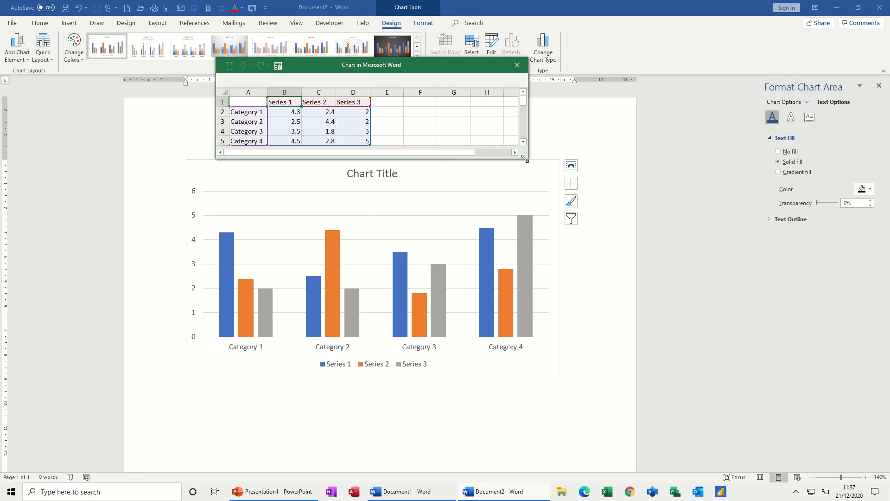
Step: Enlarge the chart's data sheet window and shrink the plotted range to Categories 1 and 2 with Series 1 and 2
drag(526, 159, 537, 185)
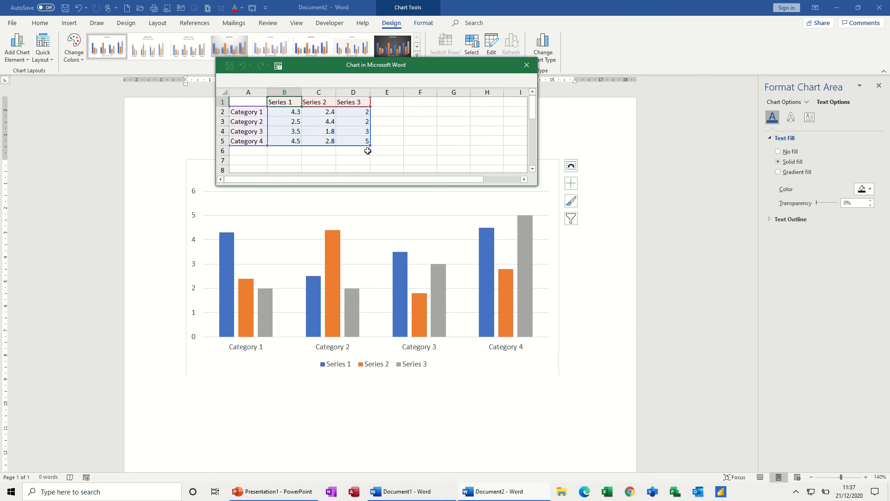
drag(370, 145, 369, 128)
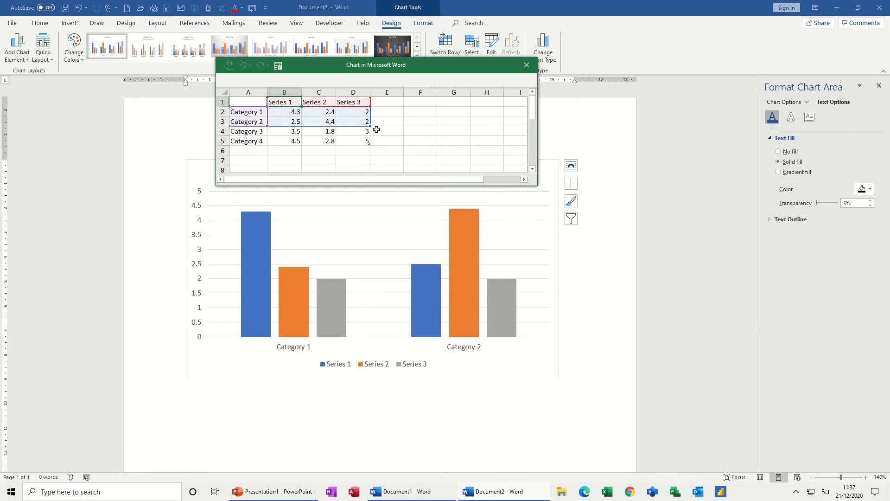
drag(366, 125, 337, 125)
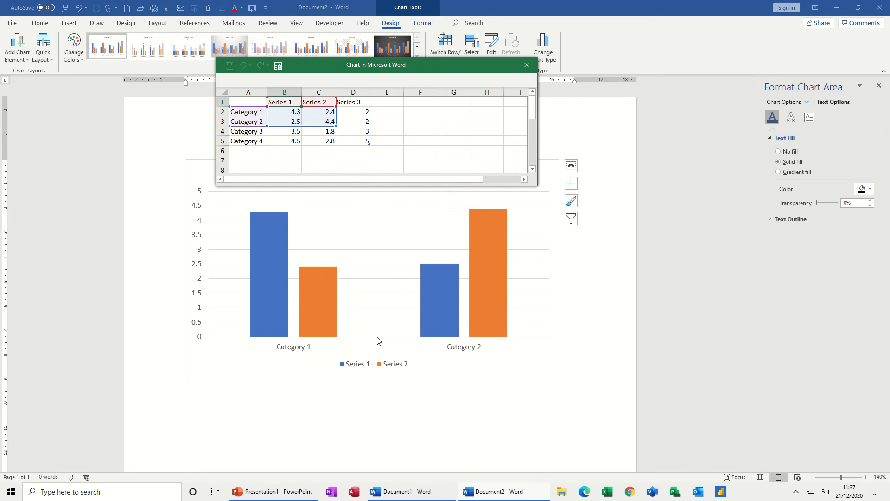
Step: Add a row 6 named fddfdf with values 2, 22 and 2, and extend the chart's data range to A1:D6
click(252, 150)
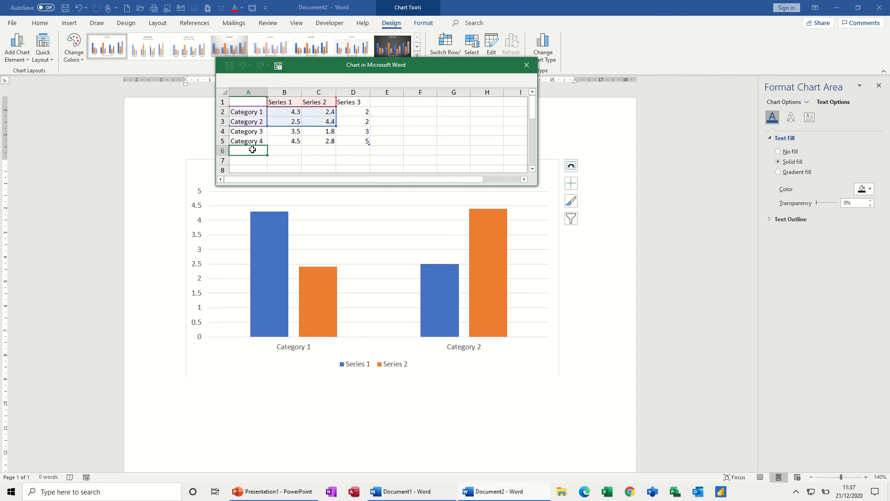
text(fddfdf)
click(290, 155)
text(2)
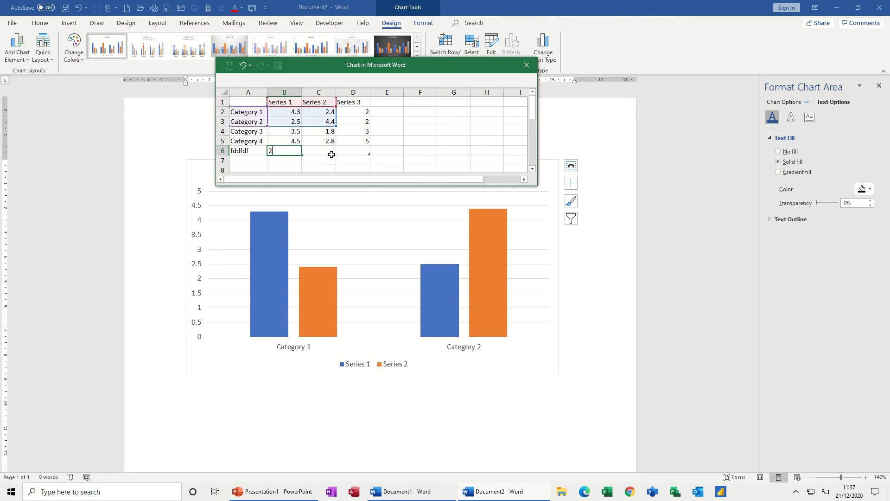
click(332, 154)
text(22)
click(357, 151)
text(2)
click(399, 153)
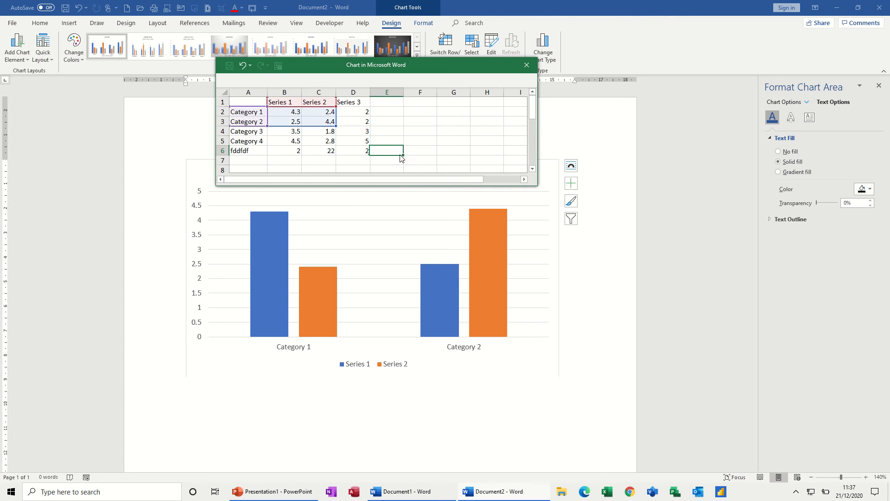
drag(337, 126, 370, 156)
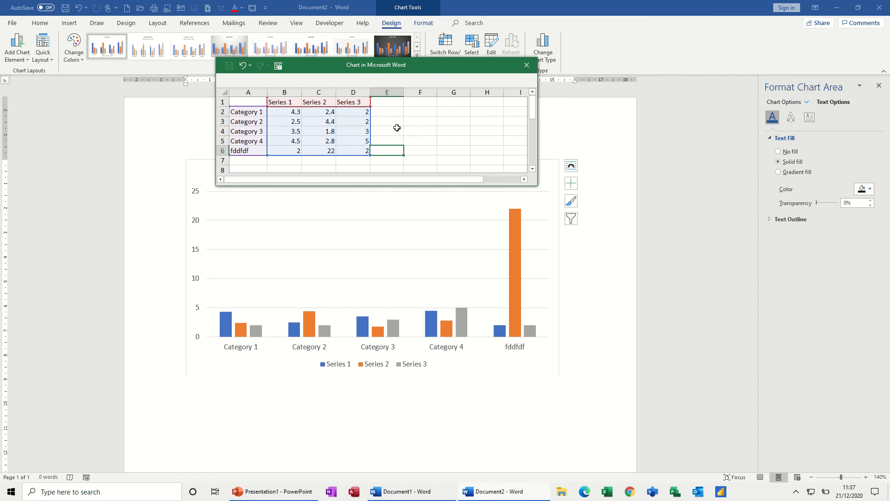
Step: Close the chart's data sheet and delete the column chart from the document
click(524, 65)
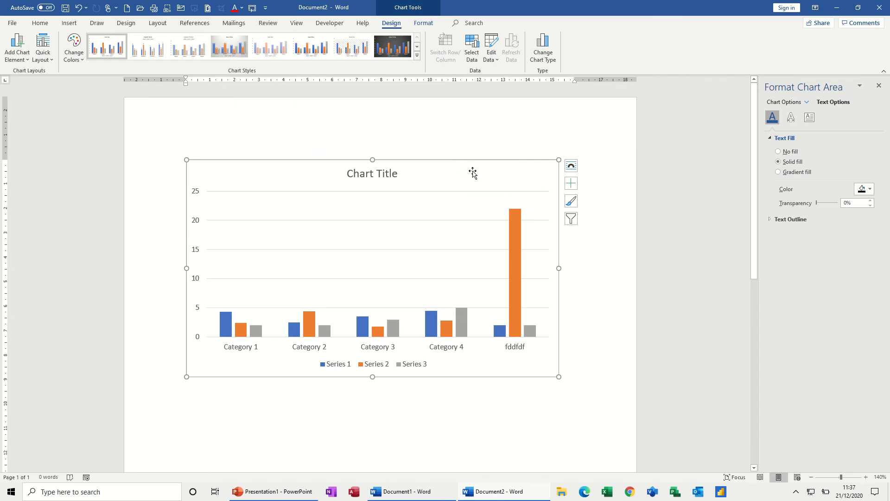
key(Delete)
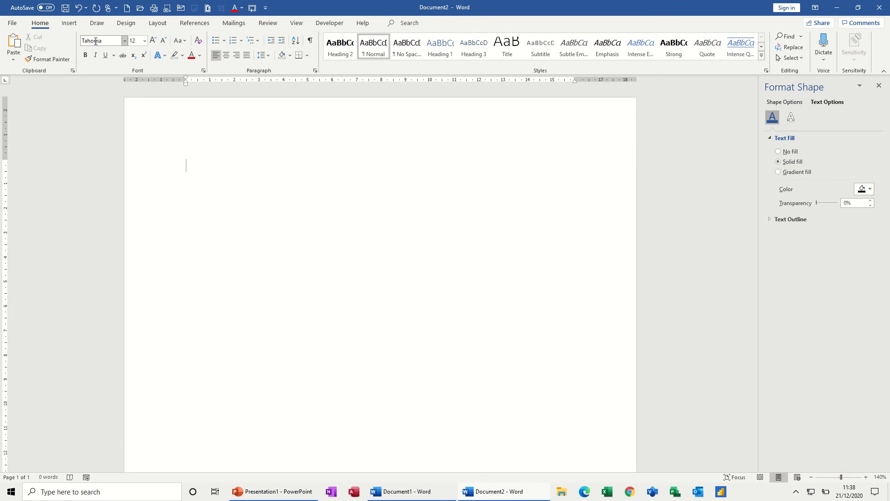
Step: Open the SmartArt graphic chooser and browse the layout categories from List through Office.com
click(69, 23)
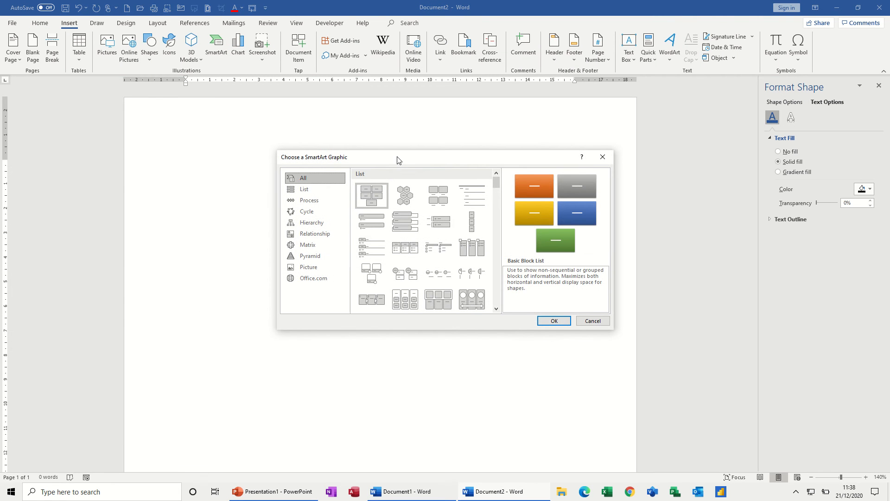
drag(396, 158, 307, 145)
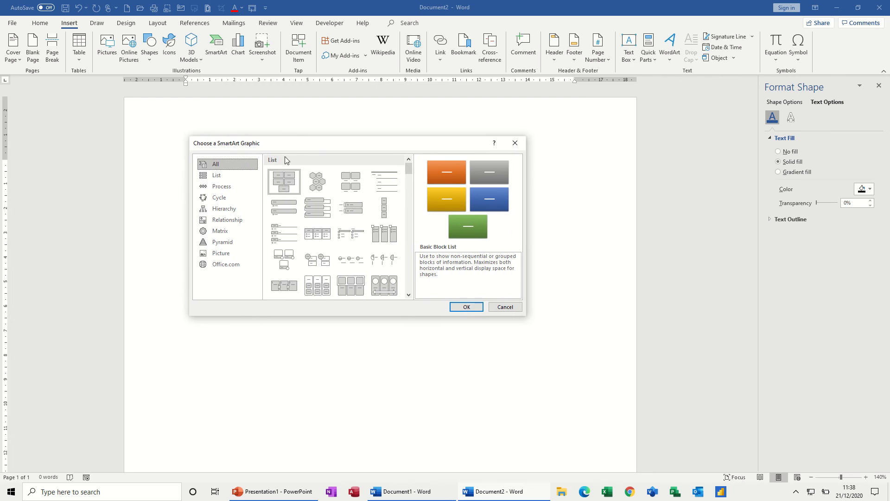
click(220, 178)
click(218, 187)
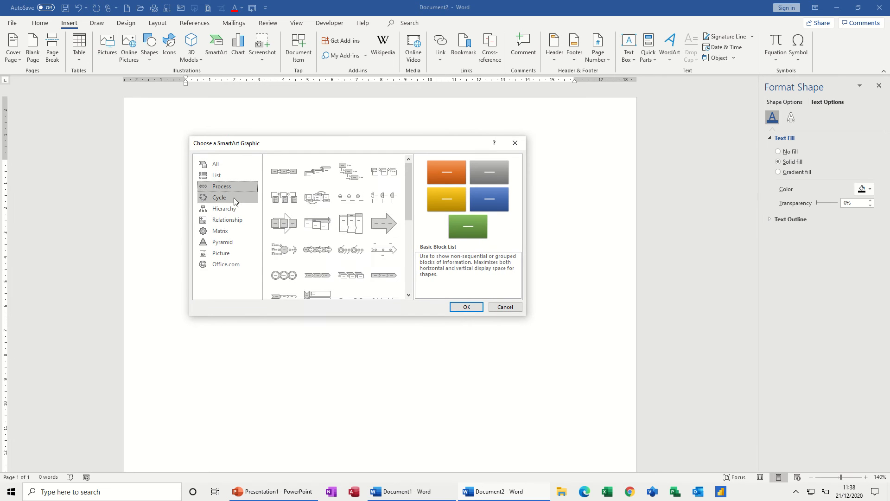
click(227, 198)
click(231, 209)
click(231, 220)
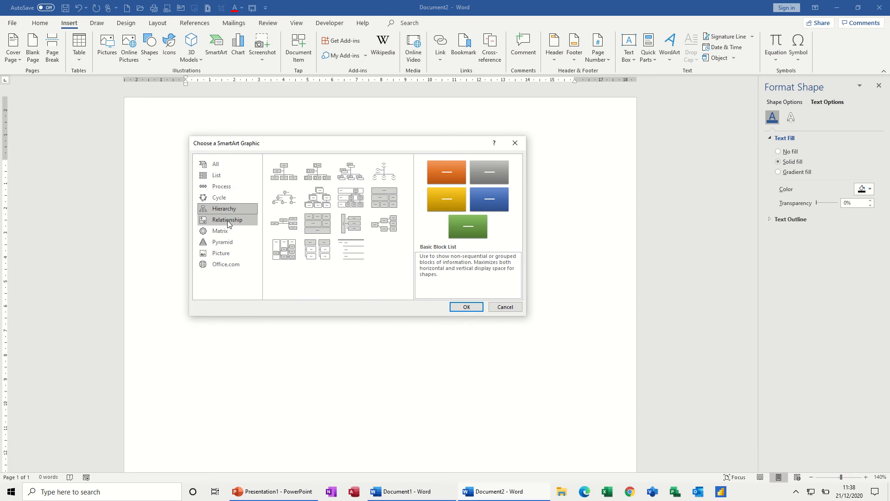
click(231, 229)
click(229, 242)
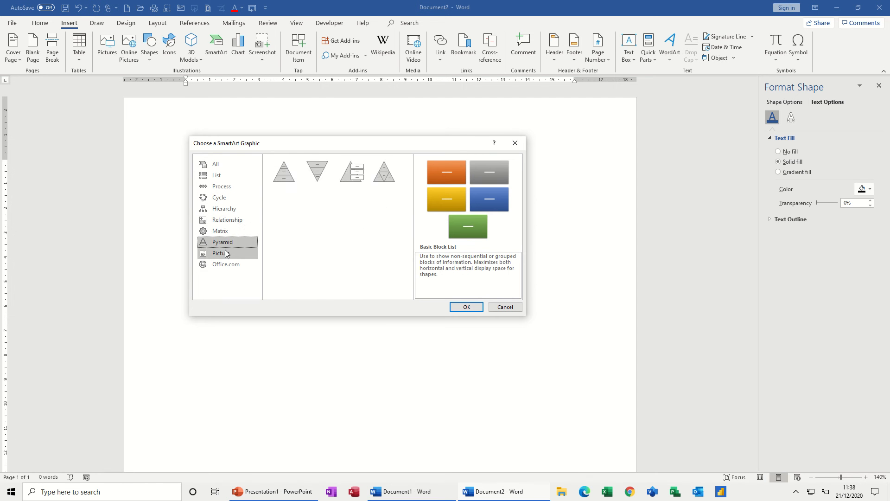
click(224, 255)
click(227, 265)
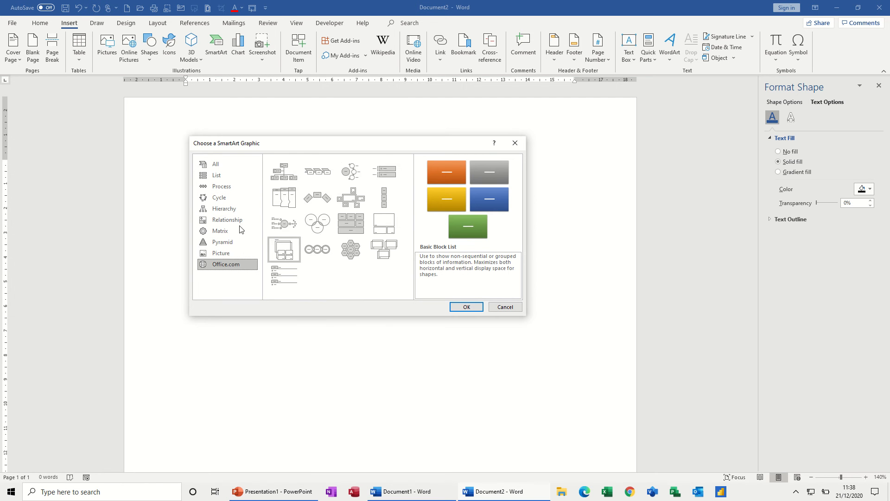
Step: Insert an Organization Chart SmartArt graphic from the Hierarchy category
click(217, 212)
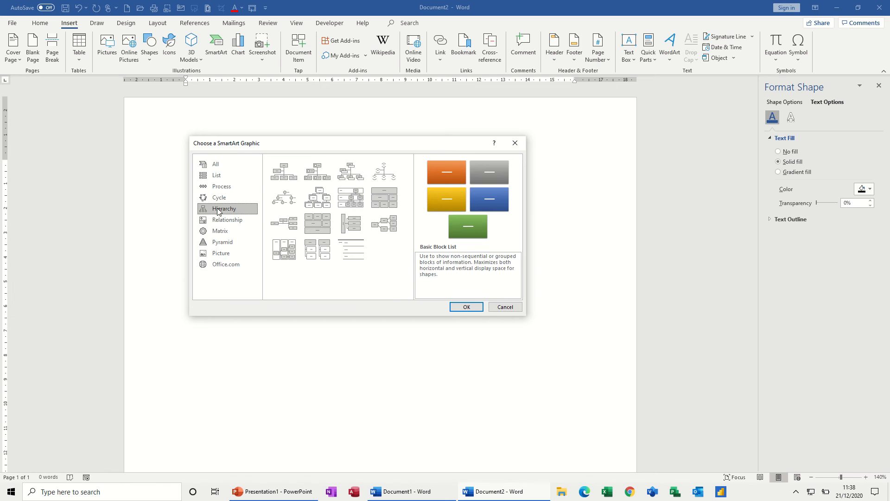
click(285, 169)
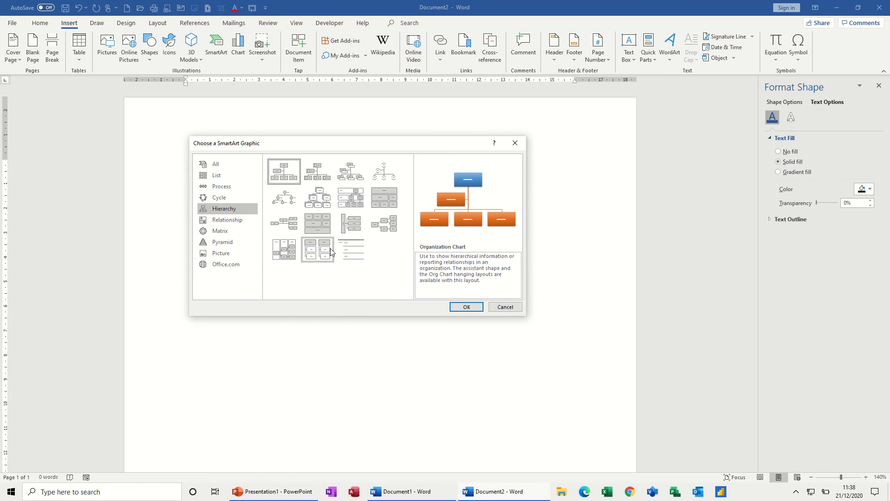
click(466, 307)
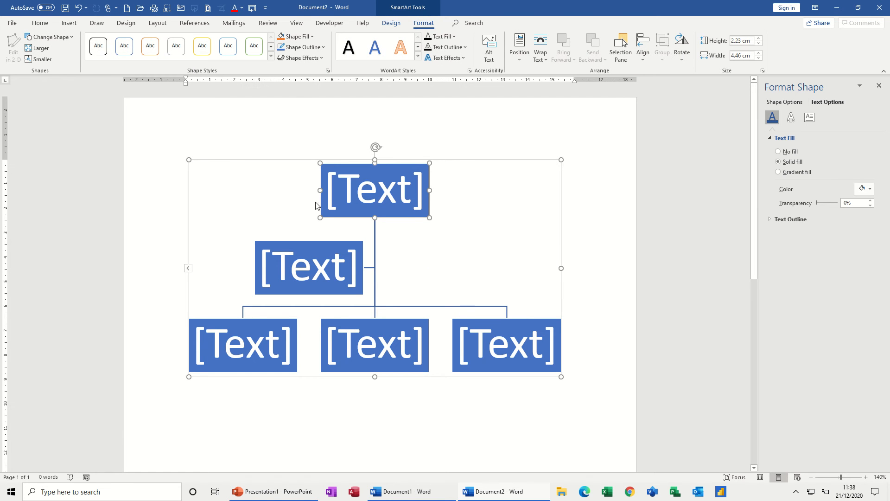
Step: Remove the assistant box between the top box and the three lower boxes of the organization chart
click(328, 242)
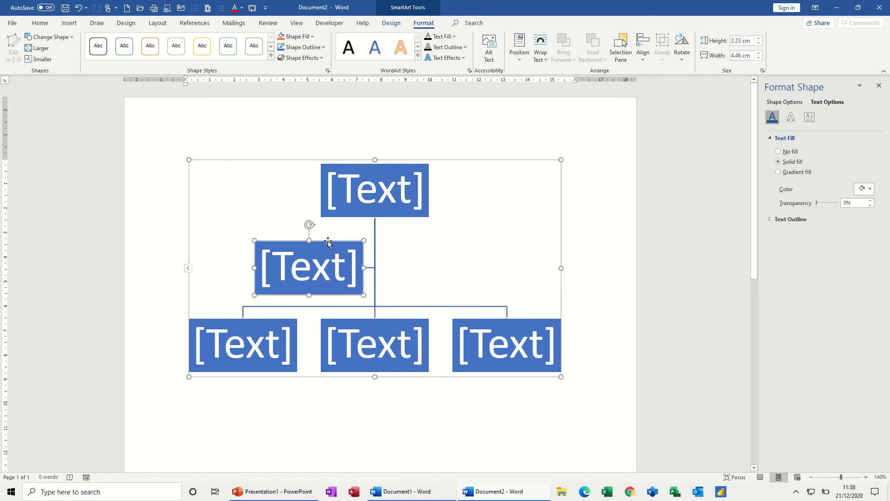
click(319, 265)
key(ctrl+z)
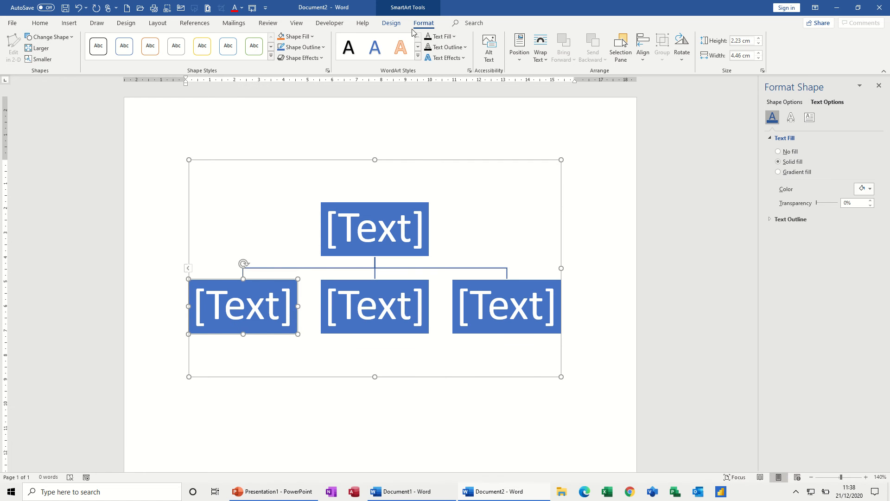
Step: Add two subordinate shapes beneath the leftmost second-level box of the organization chart
click(392, 23)
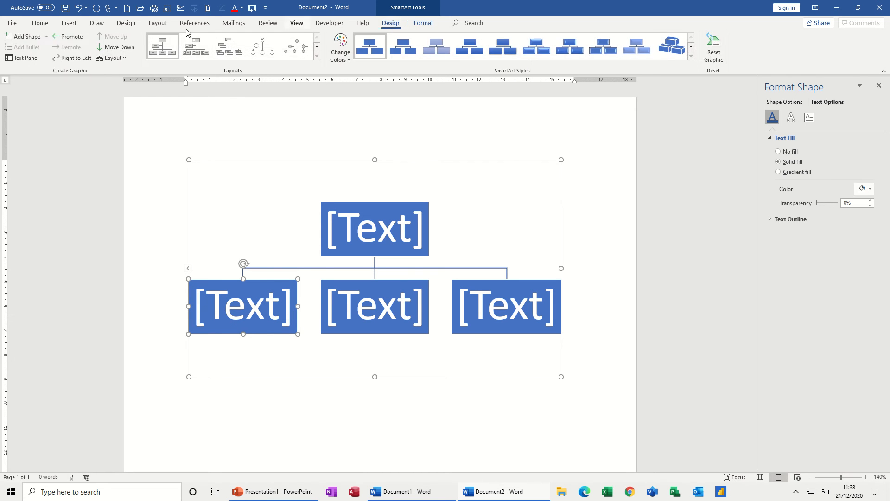
click(21, 37)
click(20, 37)
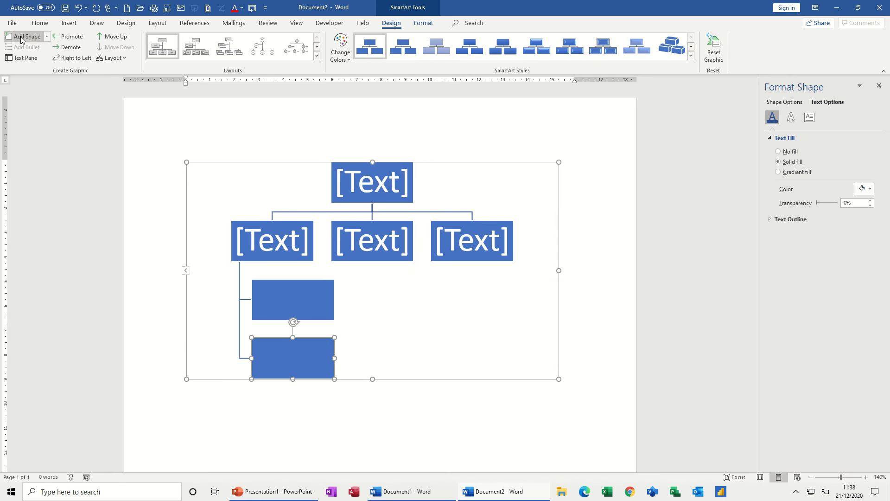
Step: Apply the Standard layout to the leftmost second-level box so its two subordinates sit side by side
click(273, 231)
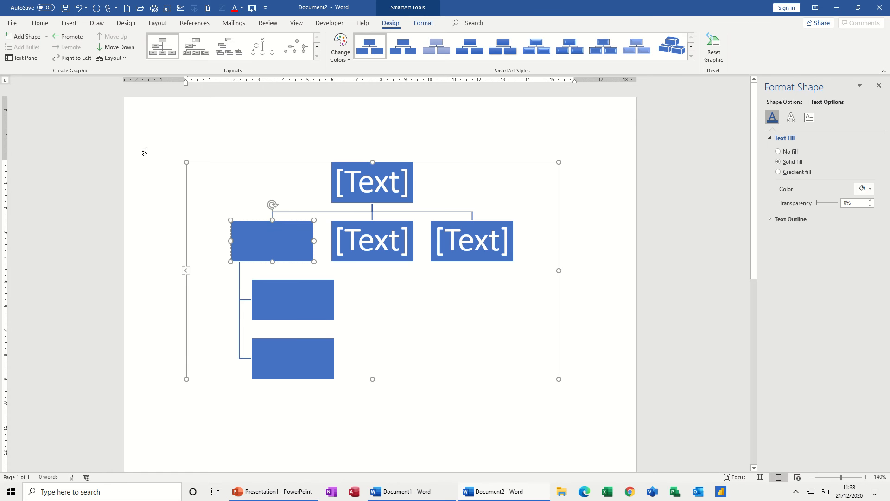
click(124, 59)
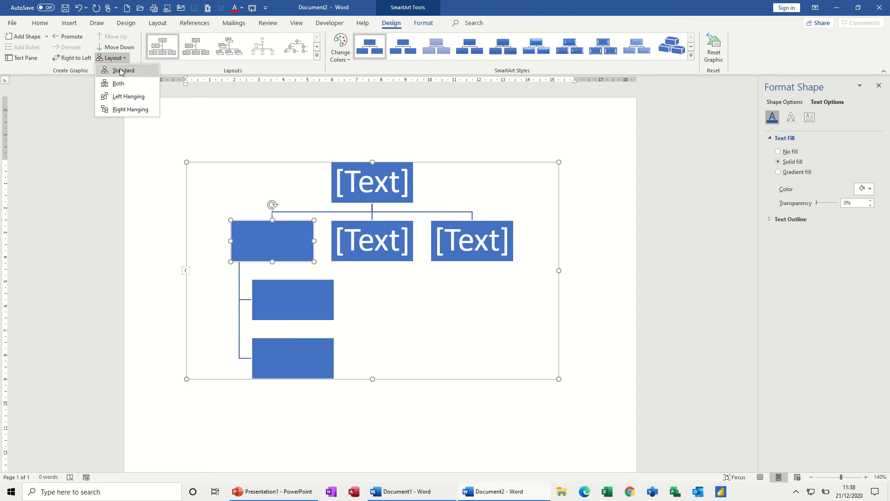
click(120, 69)
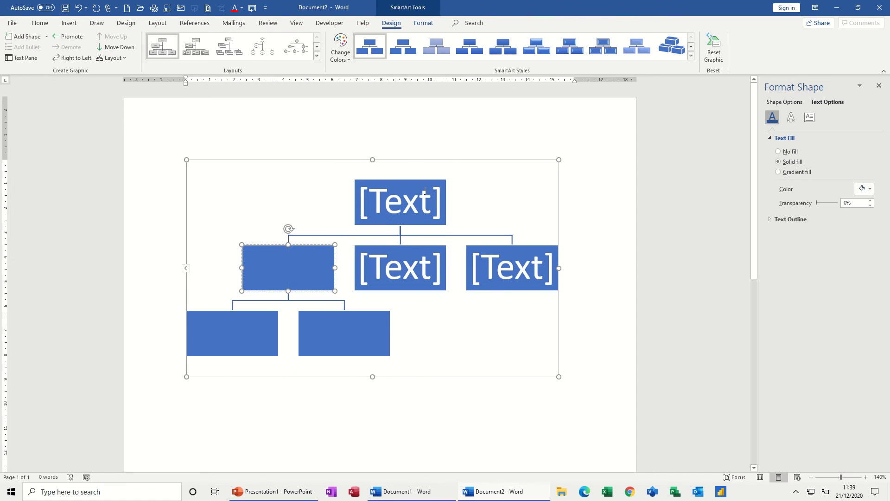
Step: Fill the organization chart's top box with the title MD and the person's name on a second line
click(413, 202)
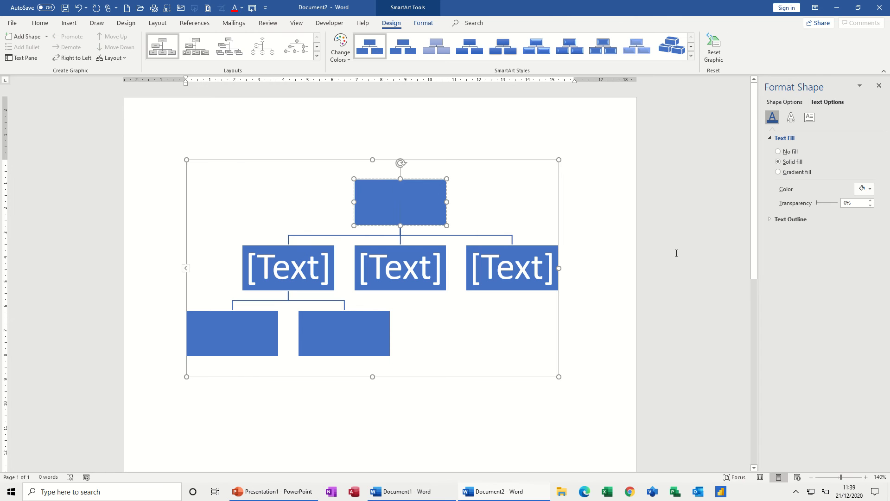
text(MD)
key(Return)
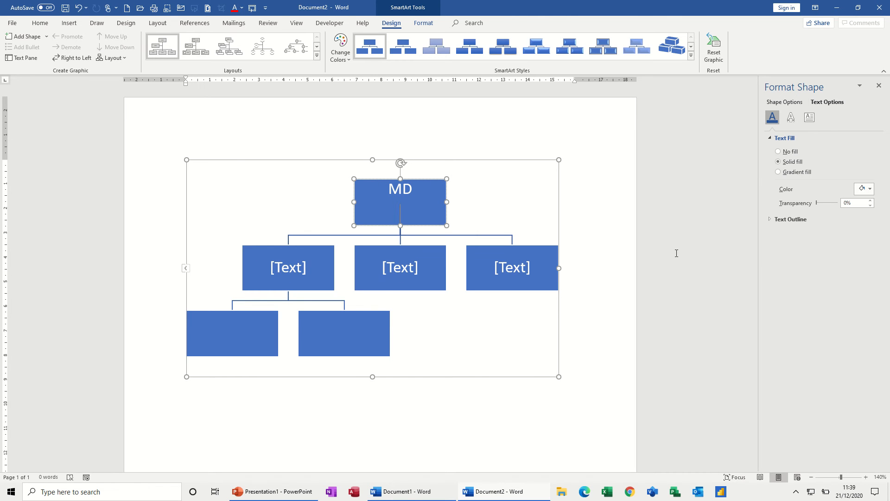
text(Mr Smith)
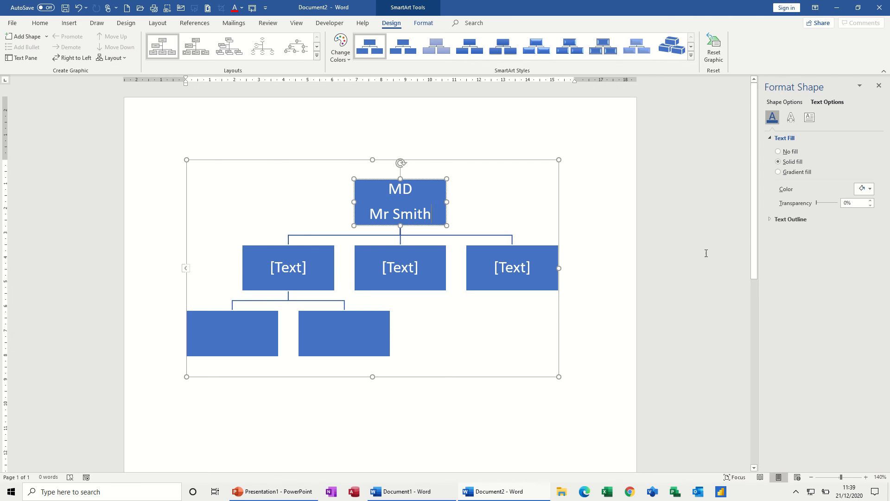
Step: Open the leftmost second-level box of the organization chart for text entry
click(296, 268)
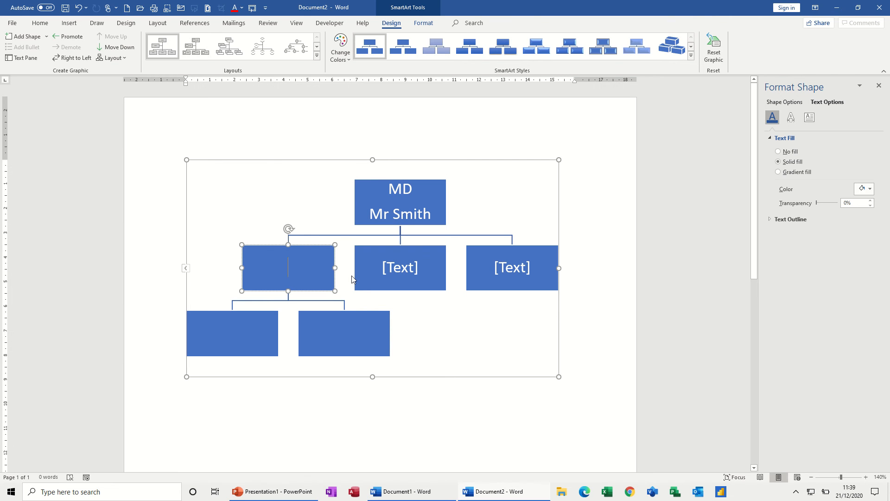
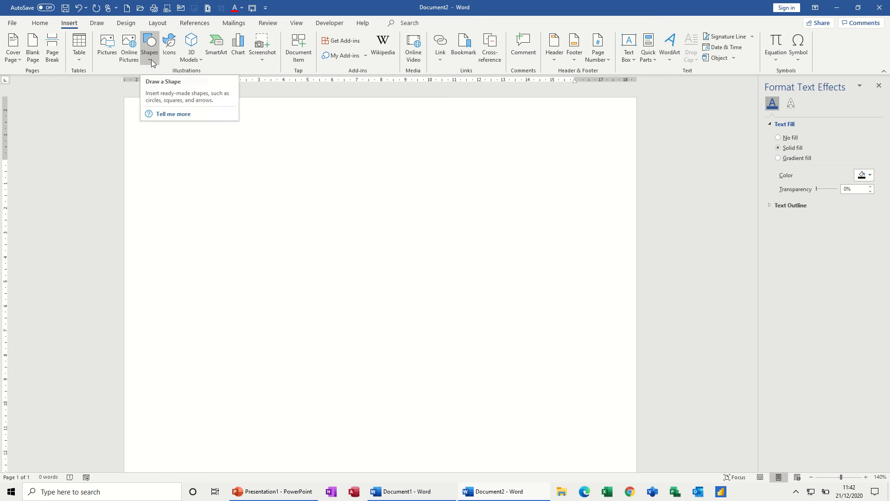
Step: Draw two rectangles side by side near the top of the page, about 2.88 by 1.44 cm and 2.48 by 1.46 cm
click(151, 60)
click(173, 84)
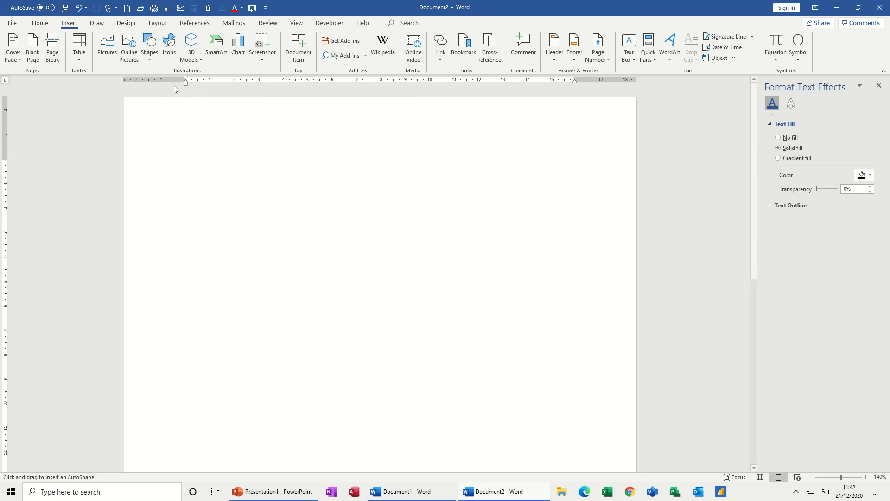
mouse_move(169, 148)
mouse_down()
mouse_move(201, 175)
mouse_move(239, 184)
mouse_up()
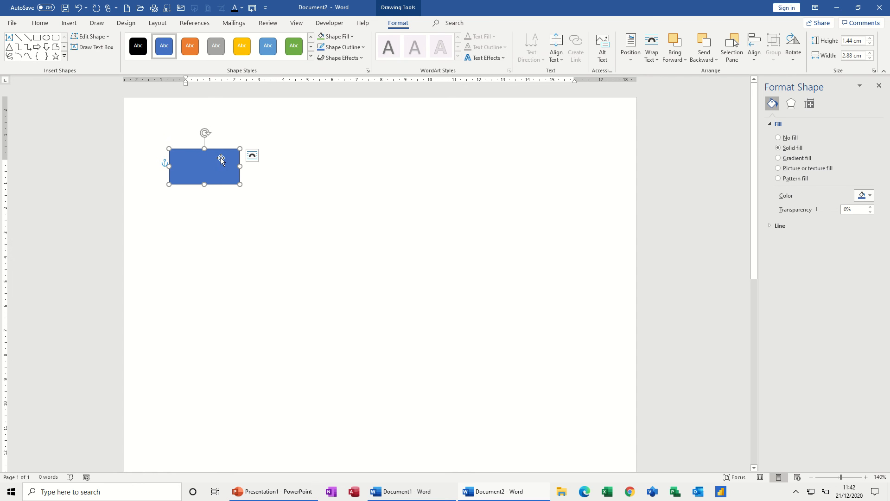
click(39, 39)
drag(272, 148, 333, 185)
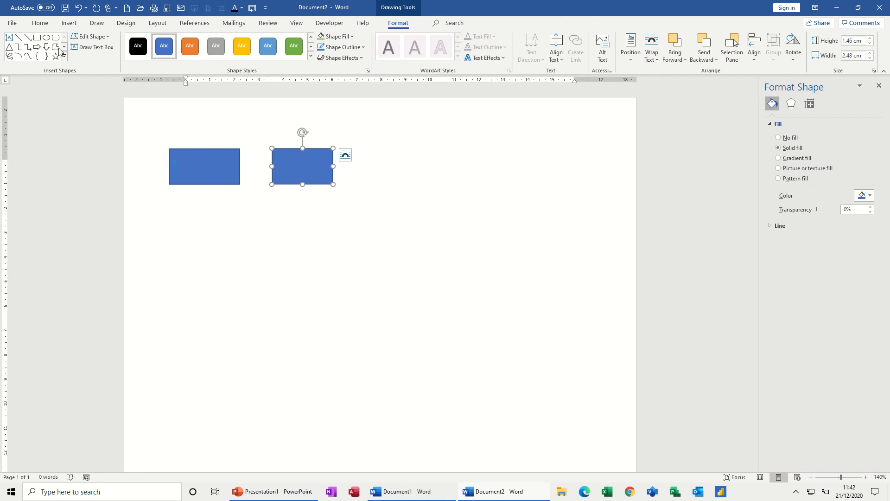
Step: Draw a circle about 1.42 cm across beside the rectangles, followed by a down arrow about 2.07 cm wide and 1.78 cm high
click(46, 38)
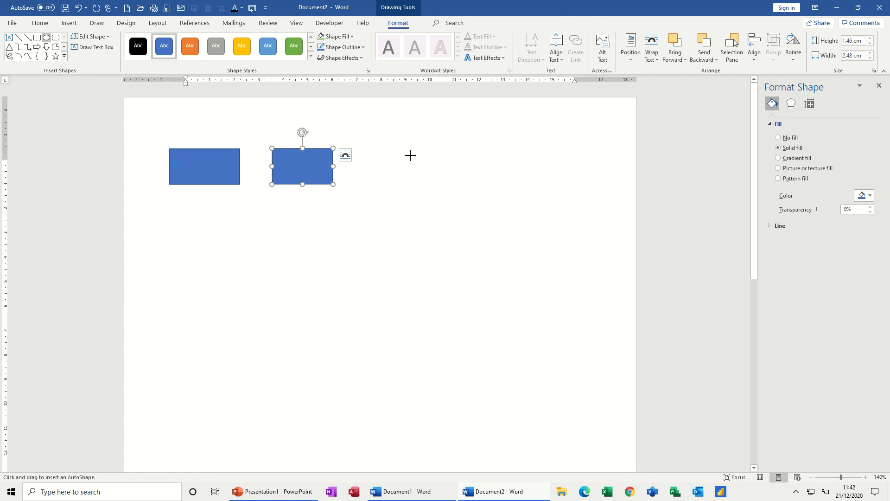
drag(410, 155, 396, 170)
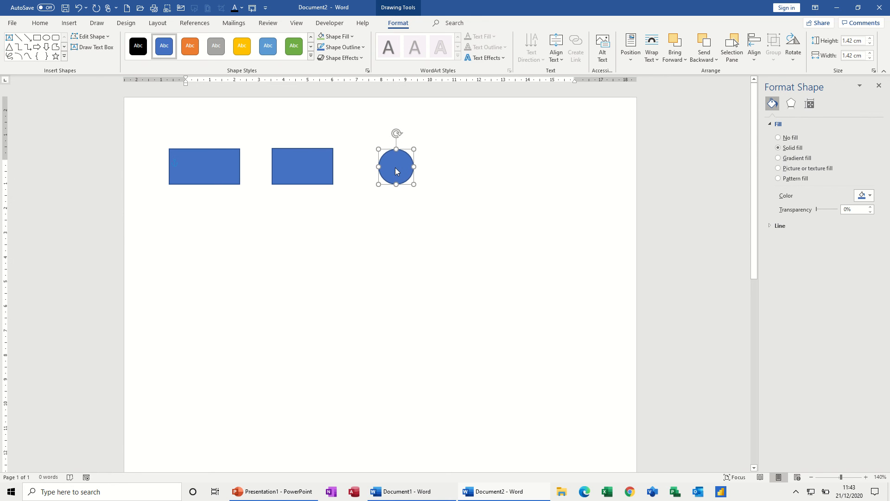
click(46, 46)
mouse_move(469, 150)
mouse_down()
mouse_move(475, 185)
mouse_move(518, 193)
mouse_up()
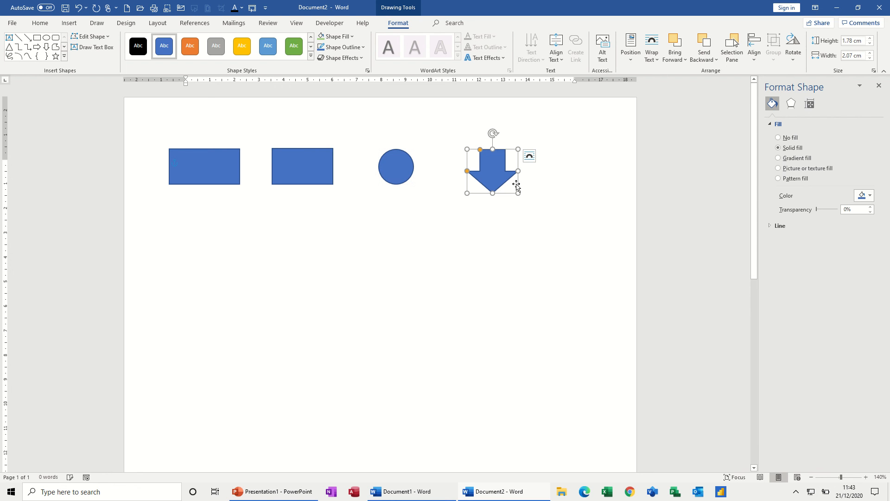
Step: Fill the second rectangle with the black-and-white portrait picture from the Photos folder
click(290, 168)
click(352, 37)
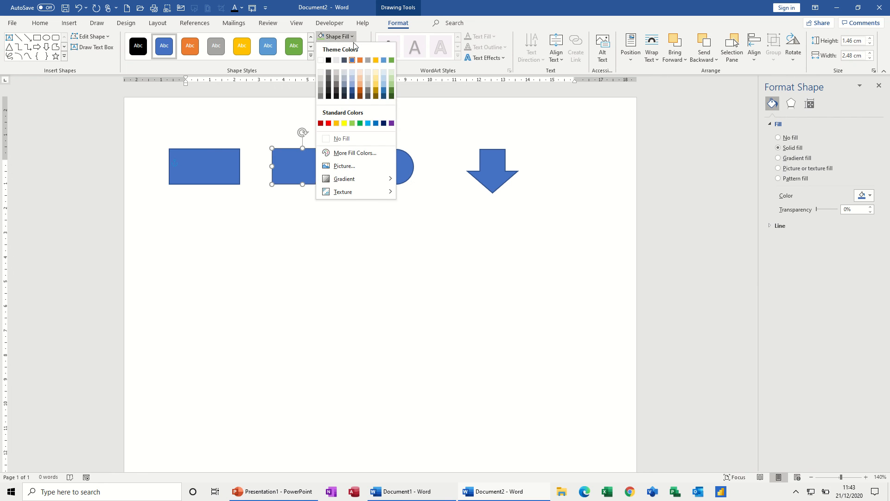
click(351, 167)
click(353, 228)
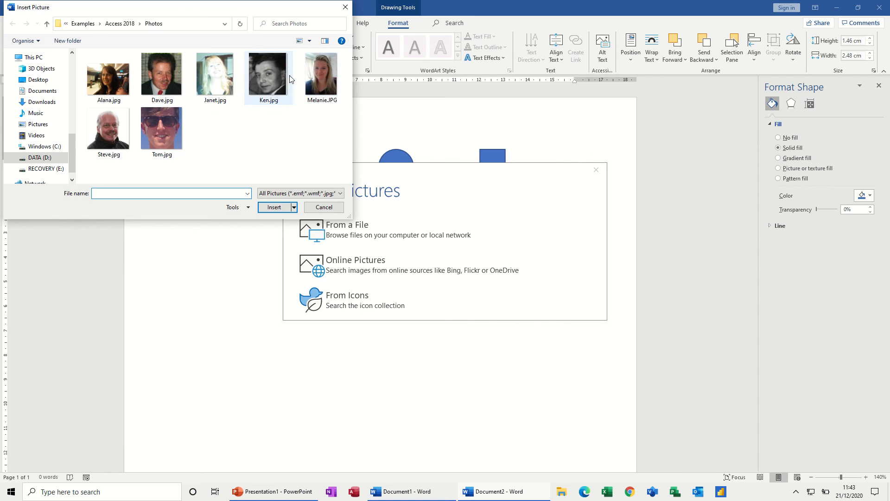
double_click(274, 78)
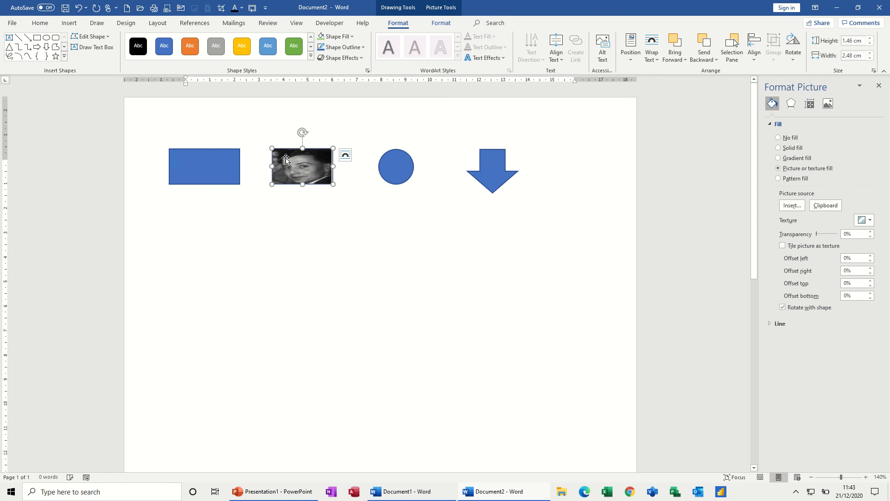
Step: Fill the circle with the dog icon from the Animals category of the icon collection
click(394, 168)
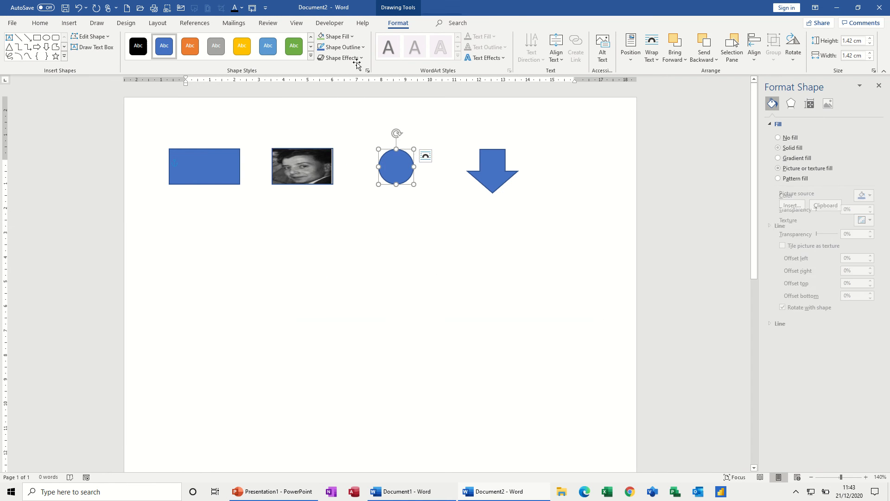
click(353, 36)
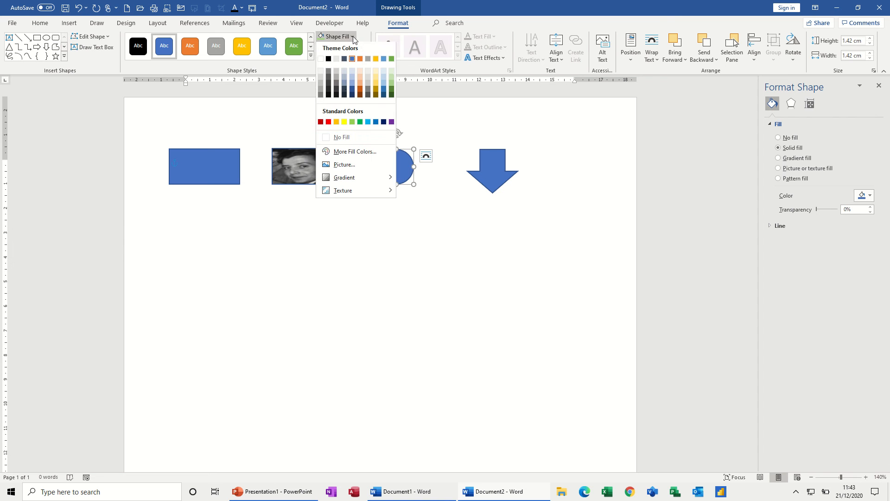
click(352, 165)
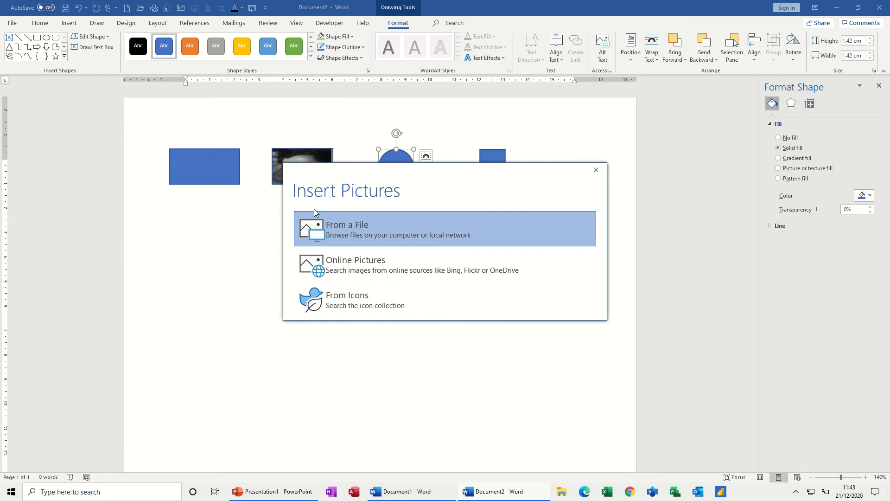
click(363, 300)
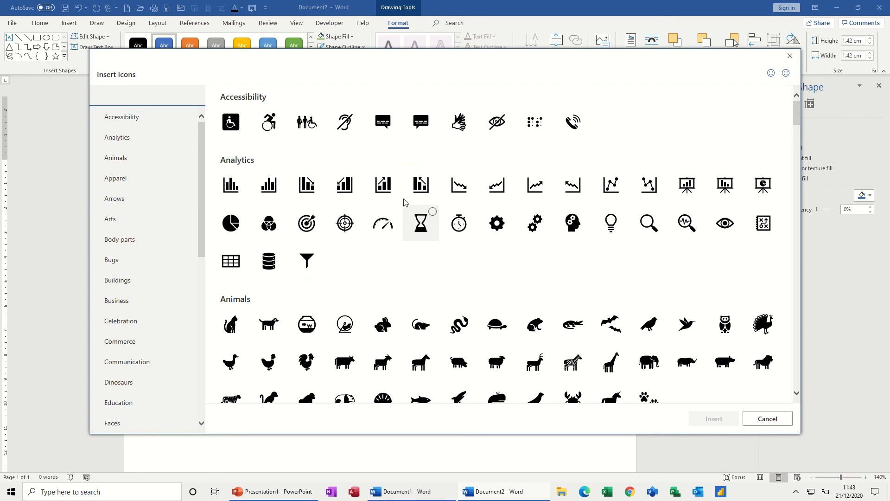
click(126, 159)
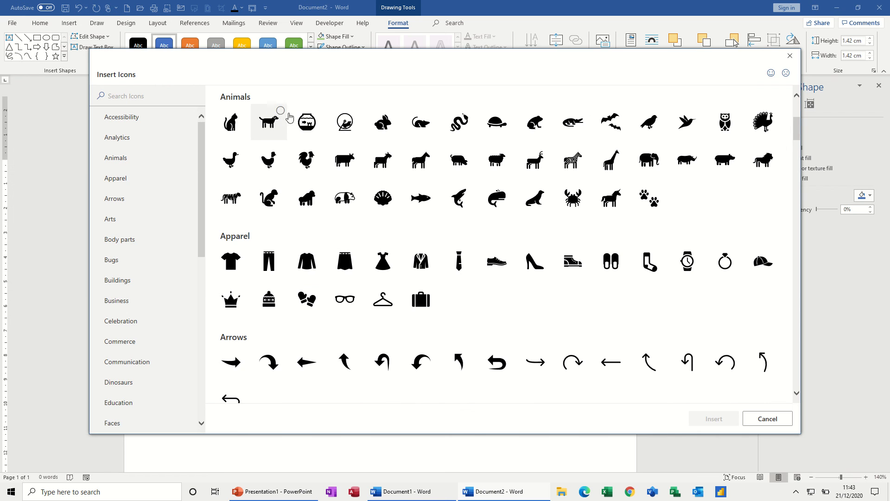
click(281, 111)
click(718, 419)
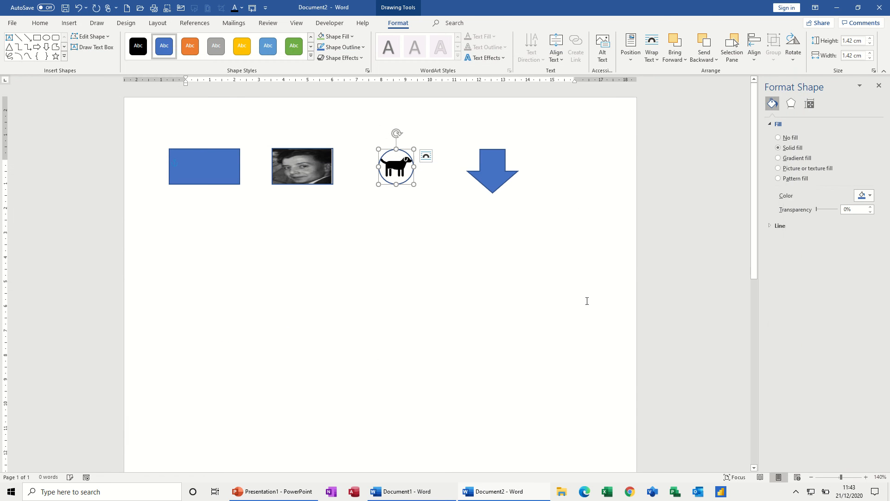
click(444, 218)
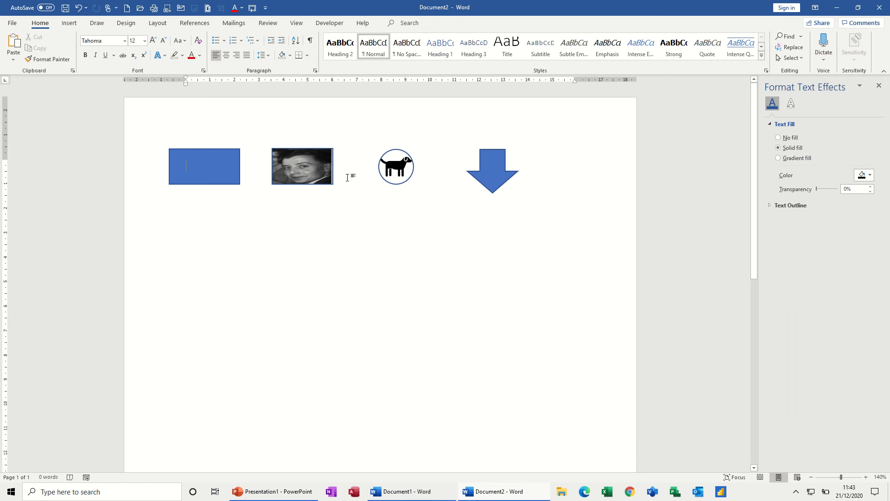
Step: Group both rectangles, the circle and the arrow, and move the group slightly right and down on the page
click(218, 170)
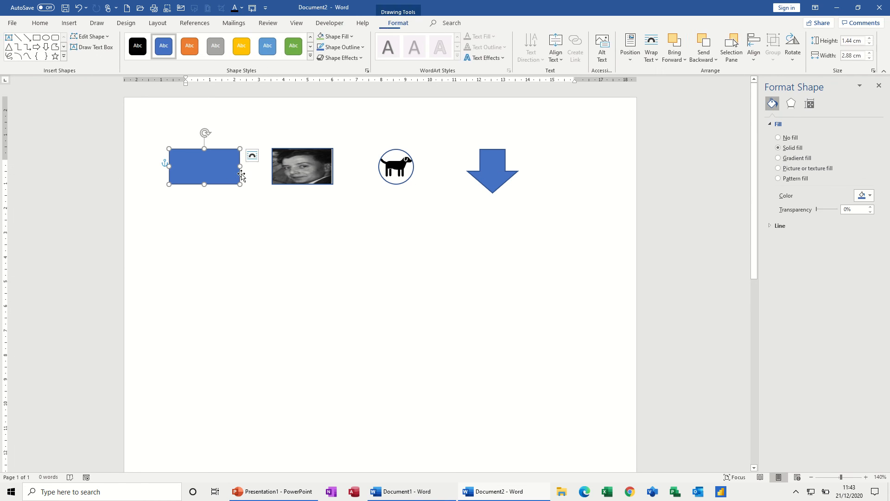
shift+click(306, 167)
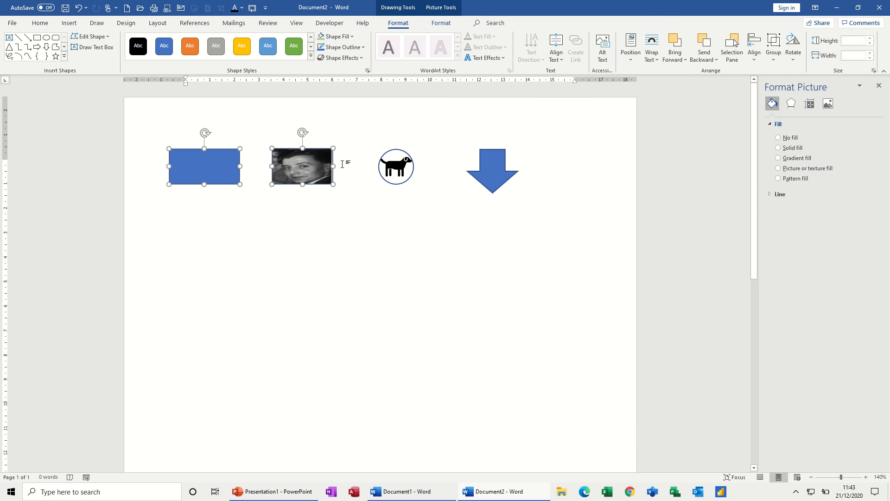
shift+click(380, 166)
shift+click(497, 163)
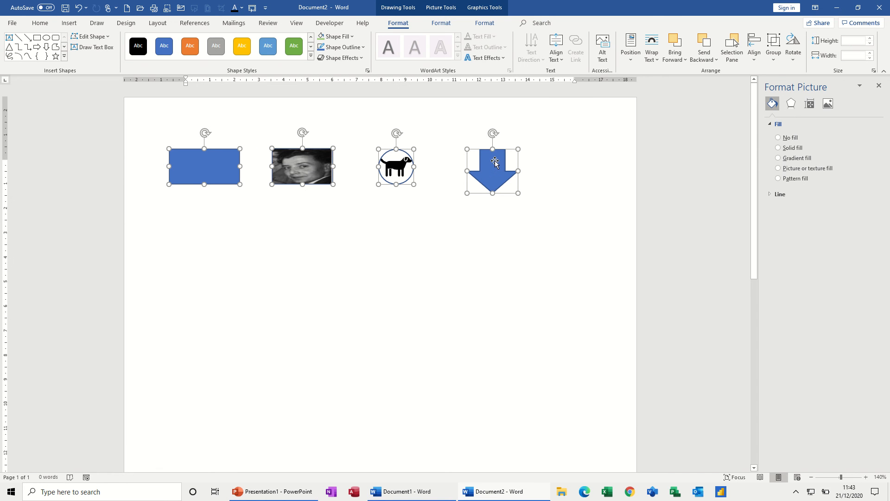
right_click(495, 161)
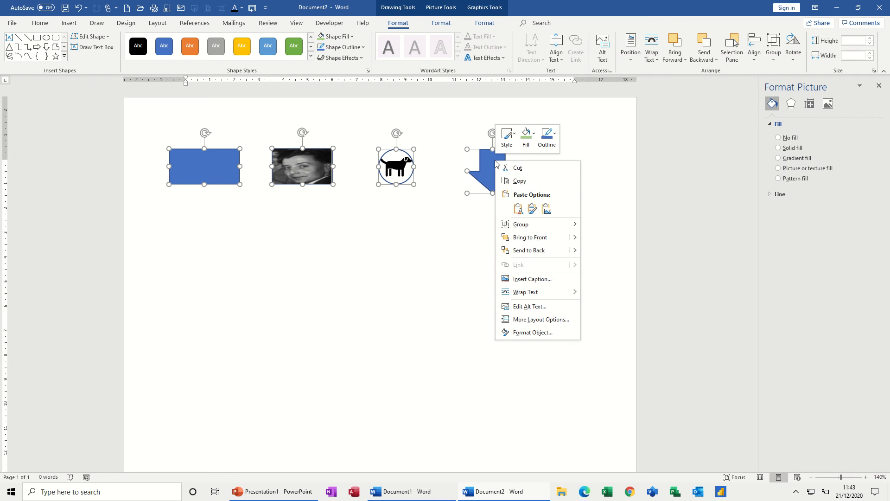
mouse_move(520, 226)
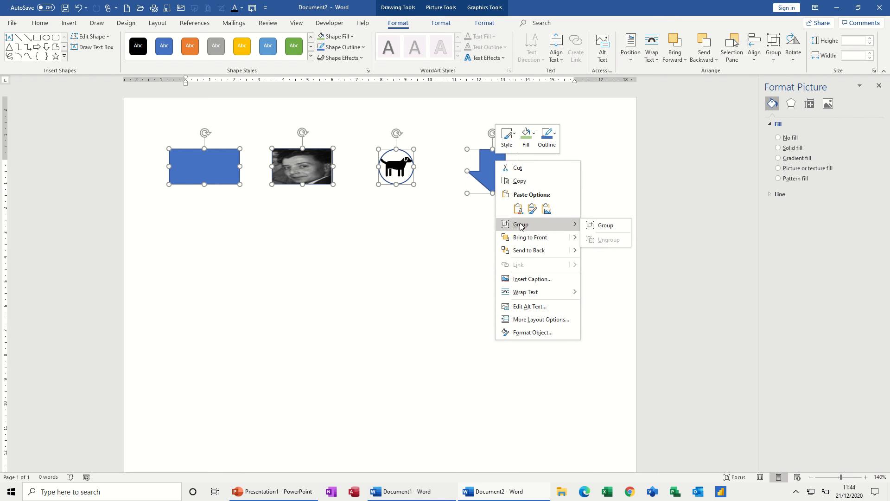
click(603, 232)
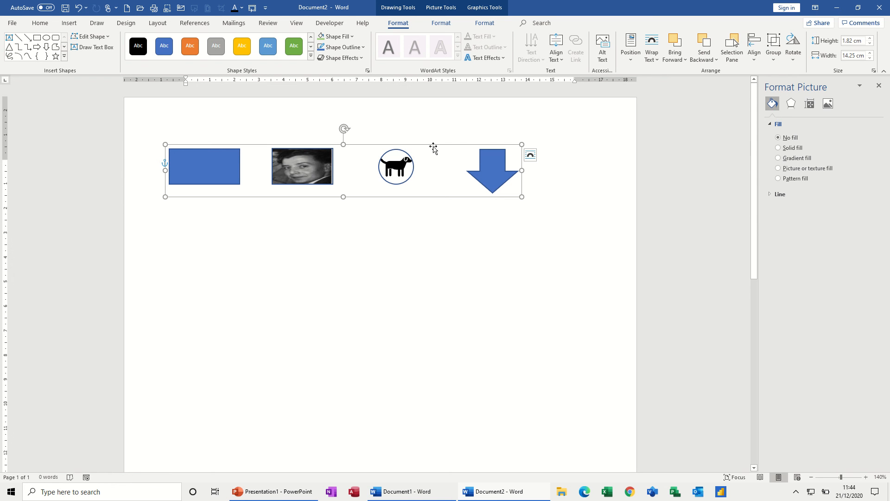
drag(434, 145, 461, 147)
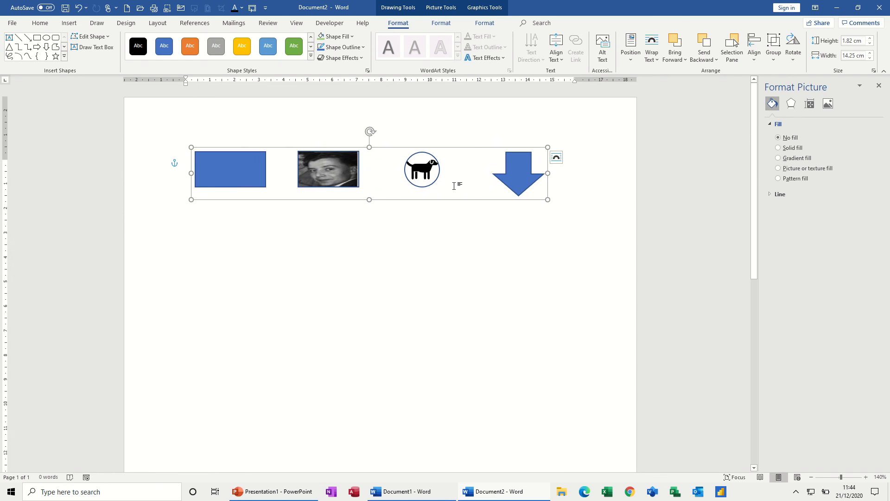
Step: Set the outline weight of the grouped shapes to 4½ pt
click(350, 37)
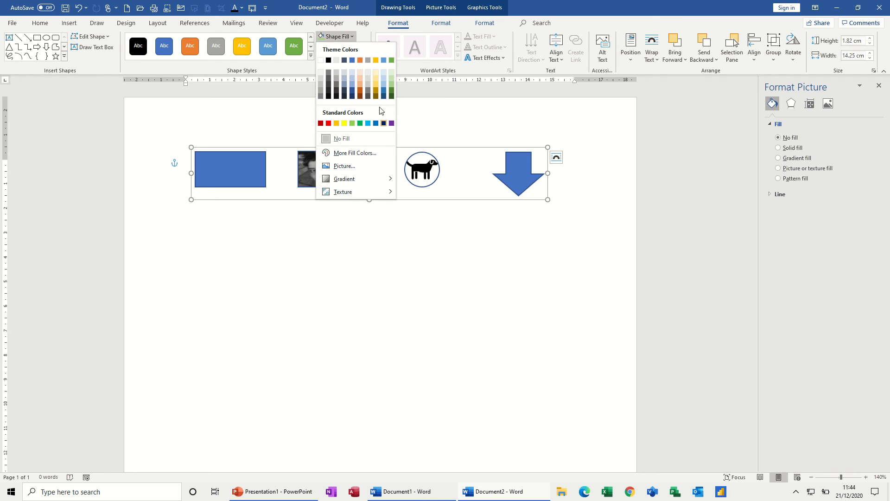
click(364, 41)
click(365, 48)
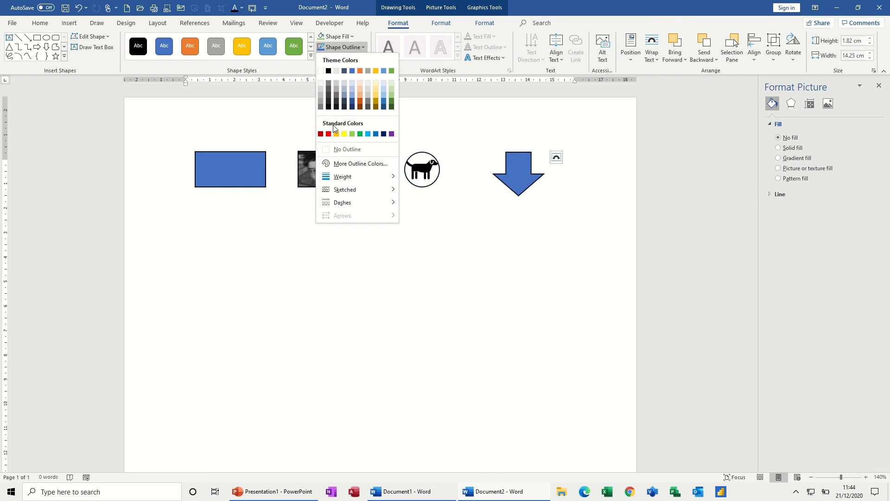
mouse_move(358, 180)
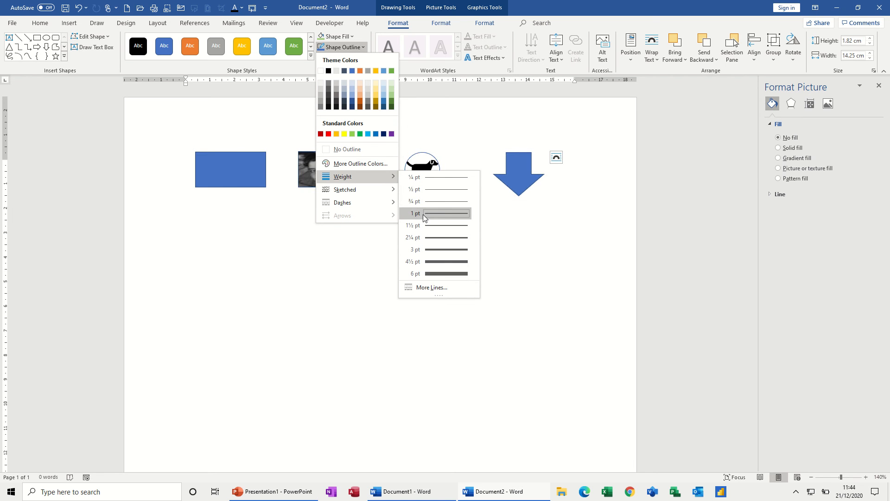
click(424, 262)
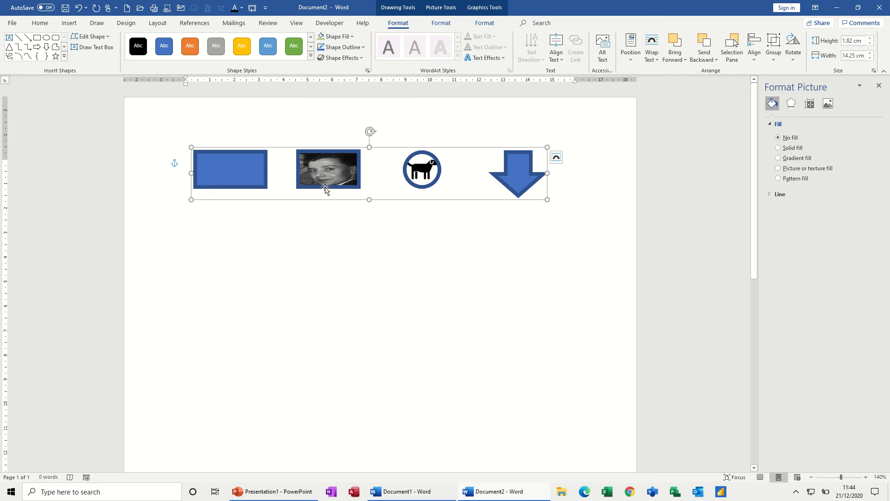
Step: Apply the last 3-D preset shape effect in the third row of presets to the grouped shapes
click(360, 58)
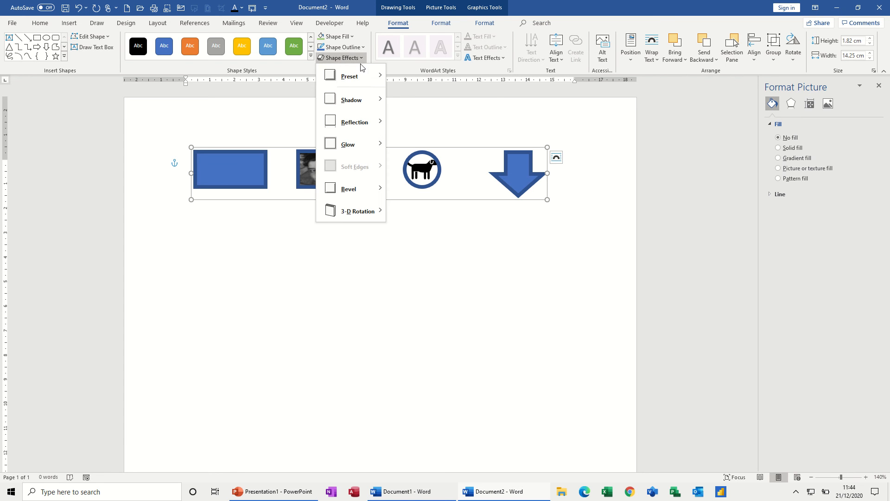
mouse_move(365, 86)
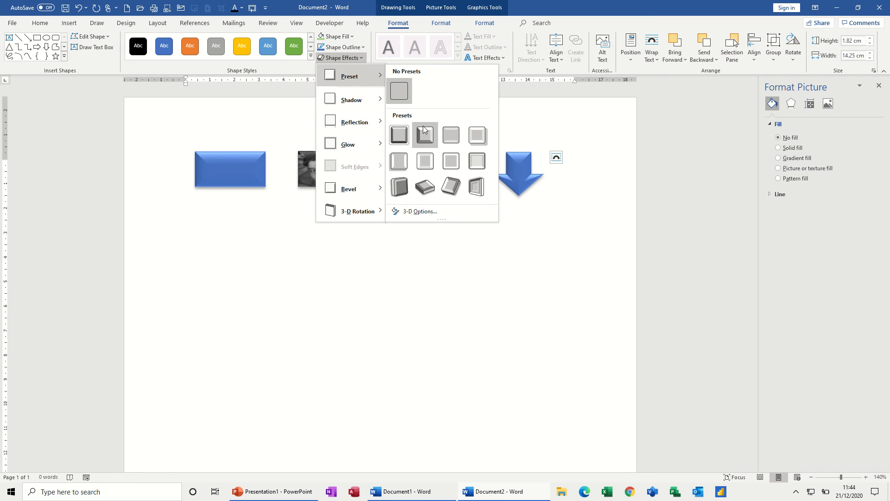
click(477, 186)
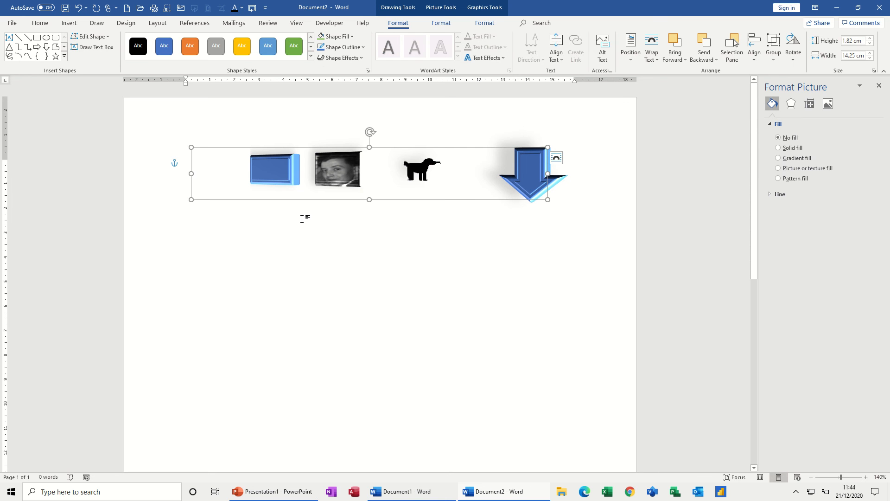
Step: Delete the grouped shapes from the page
click(239, 162)
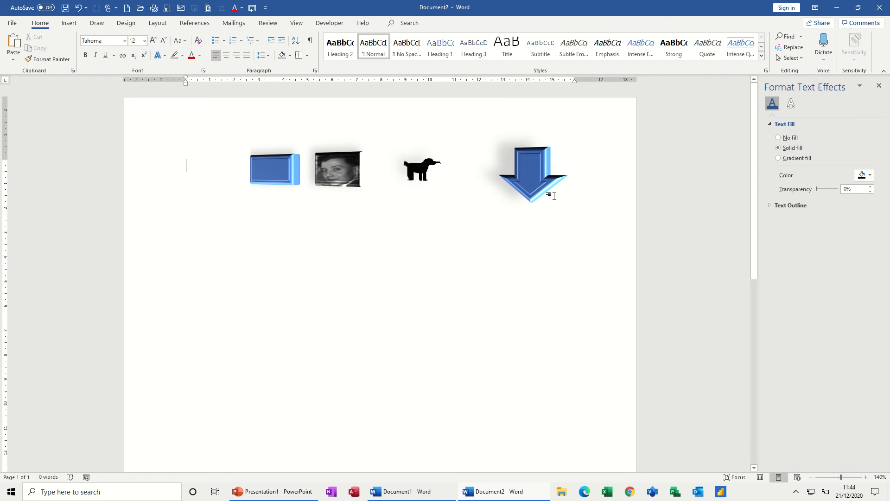
click(542, 179)
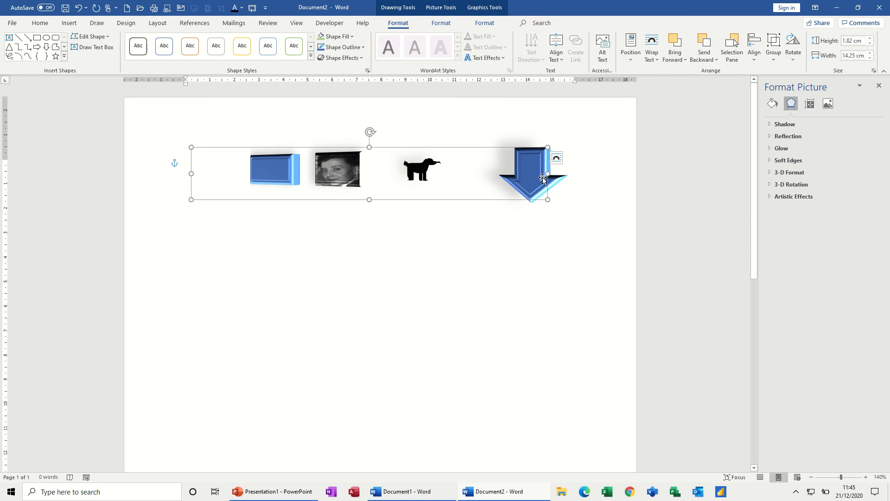
key(Delete)
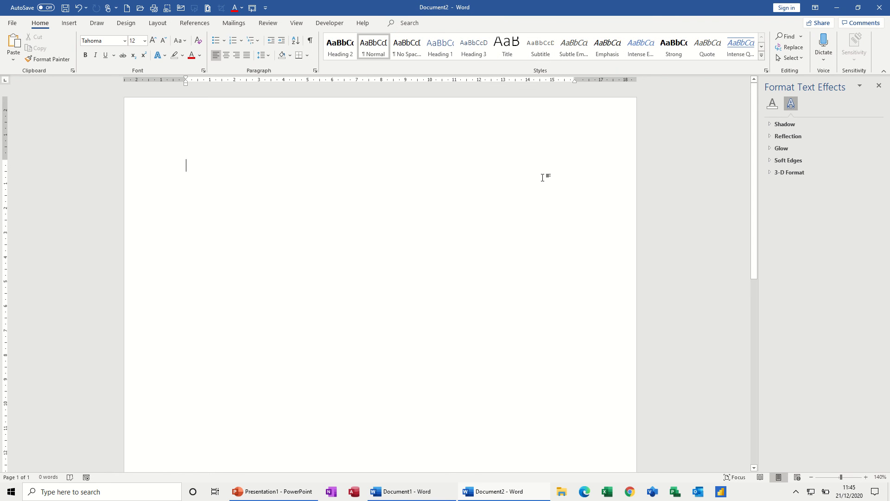
Step: Generate one sample paragraph of five sentences in the blank document with =rand(1,5)
text(=rand(1,5)
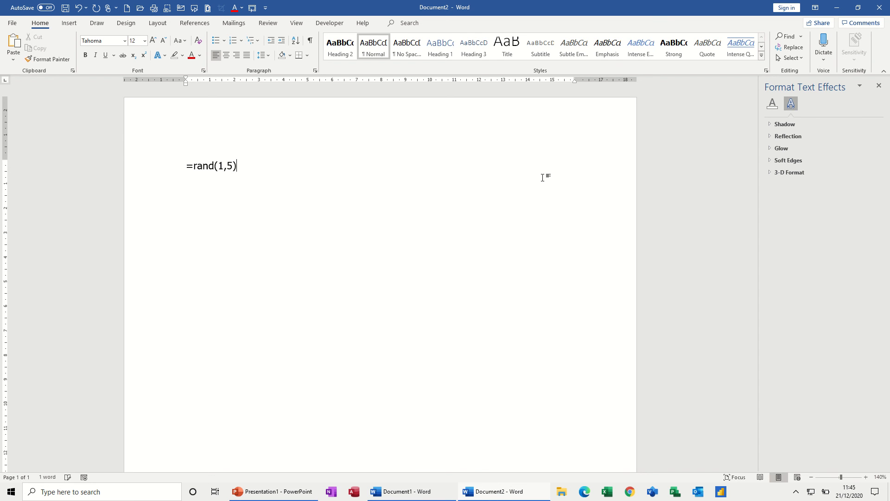
key(Return)
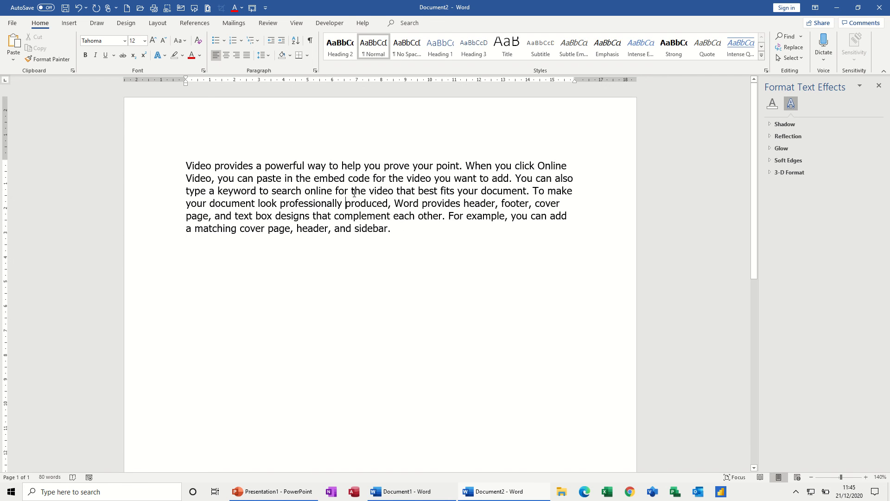
click(70, 23)
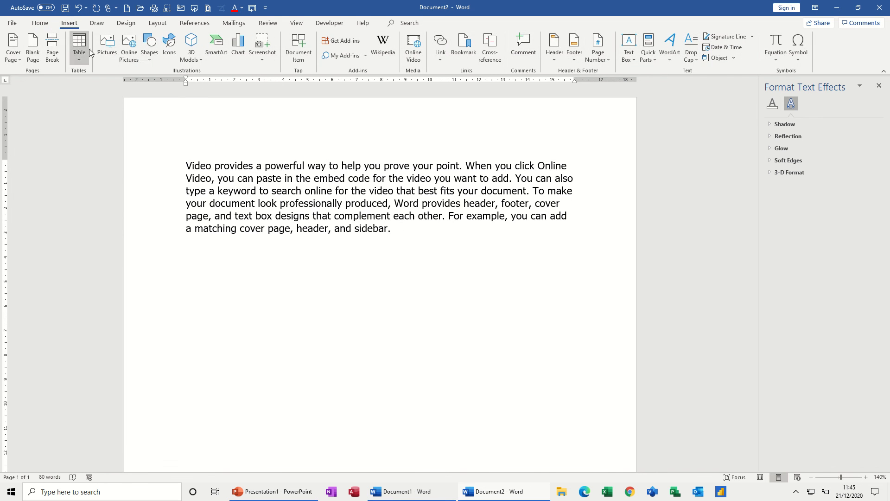
click(107, 46)
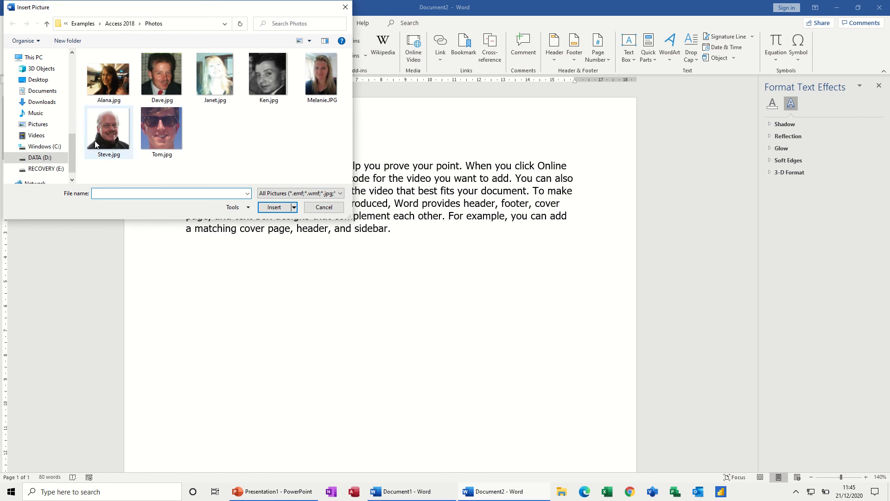
drag(73, 149, 79, 113)
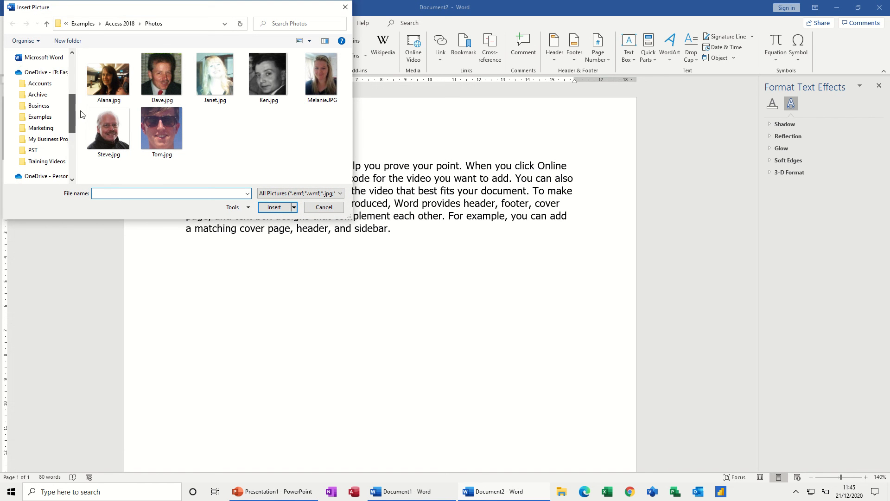
click(40, 118)
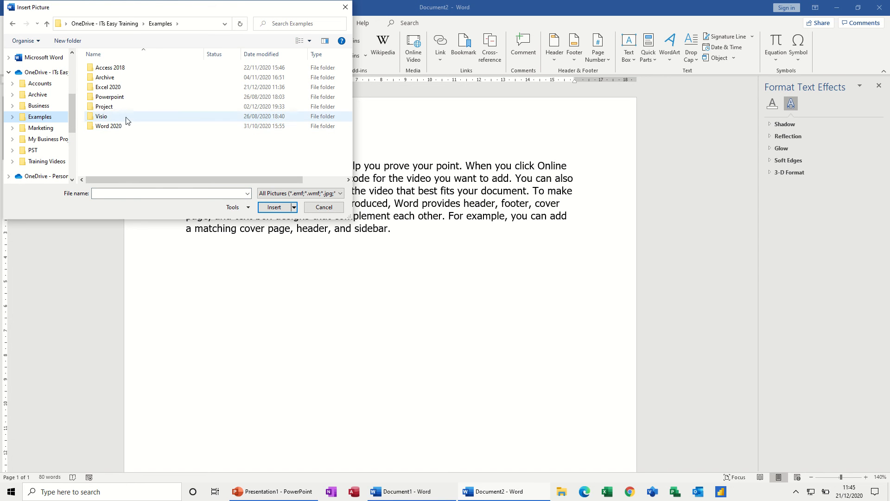
double_click(111, 97)
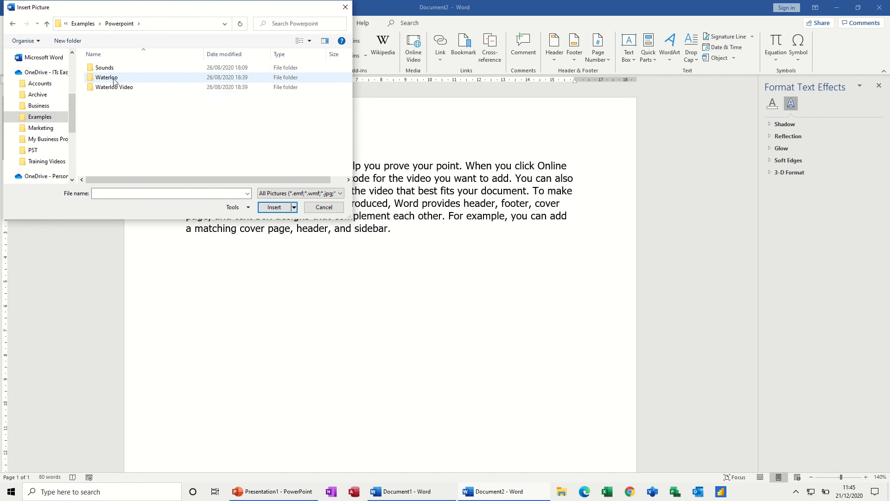
double_click(115, 80)
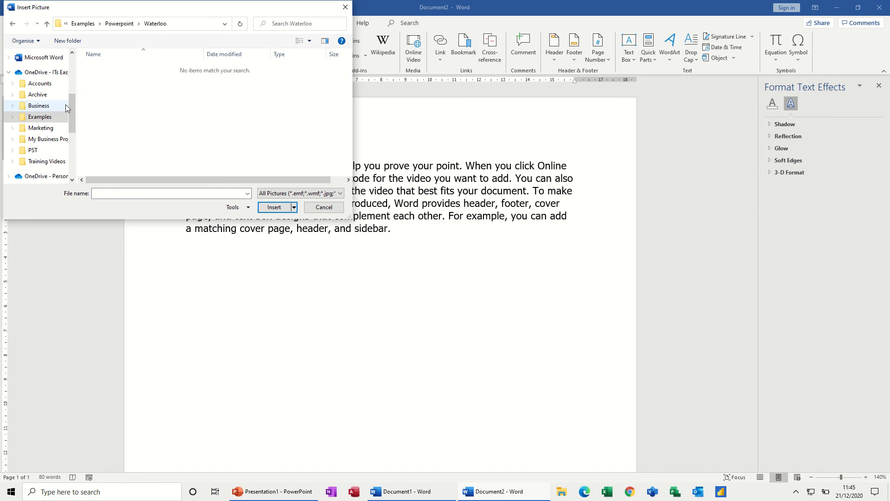
drag(71, 107, 75, 135)
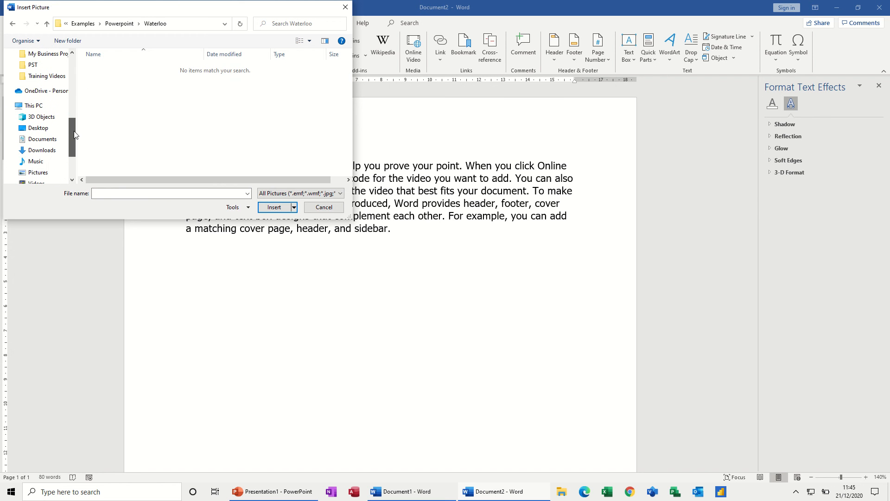
click(42, 139)
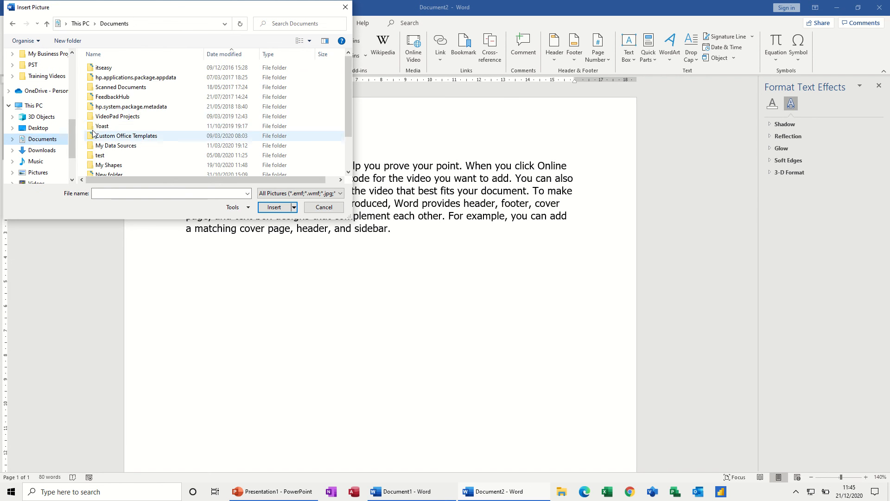
click(323, 208)
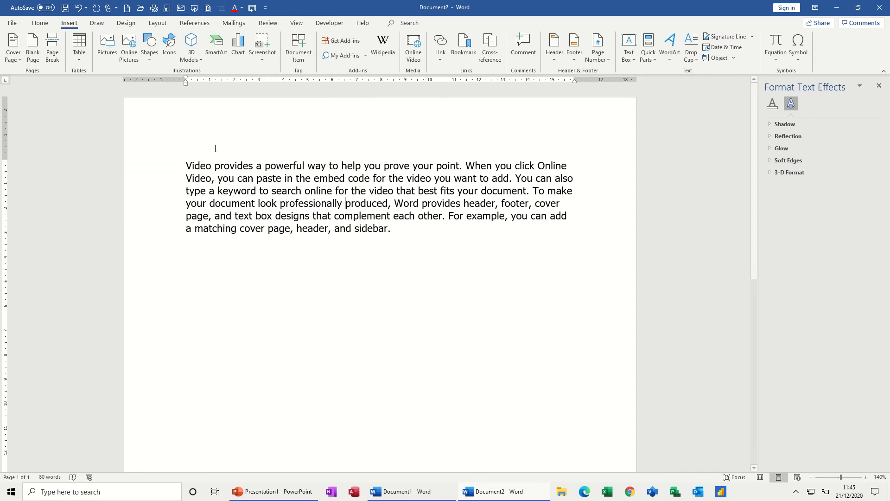
Step: Insert the picture Caesar_Home.gif from the Examples > Archive > PHOTOS > General folder into the middle of the paragraph
click(108, 55)
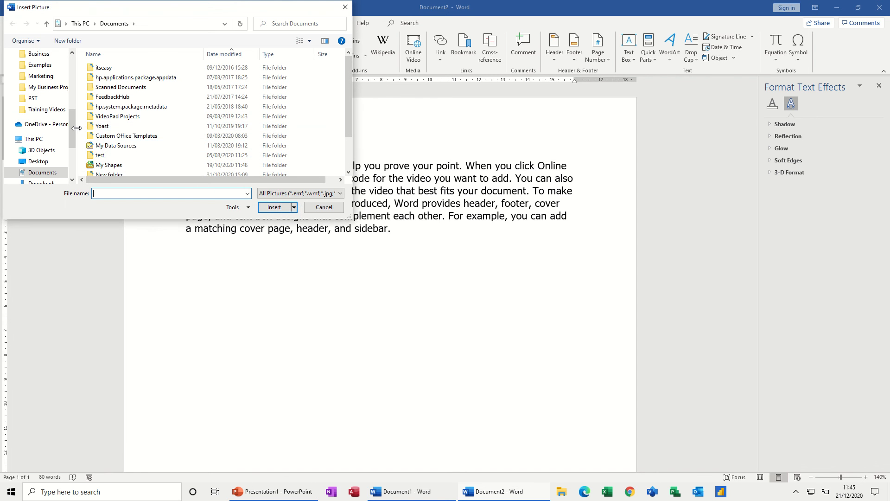
drag(73, 128, 73, 118)
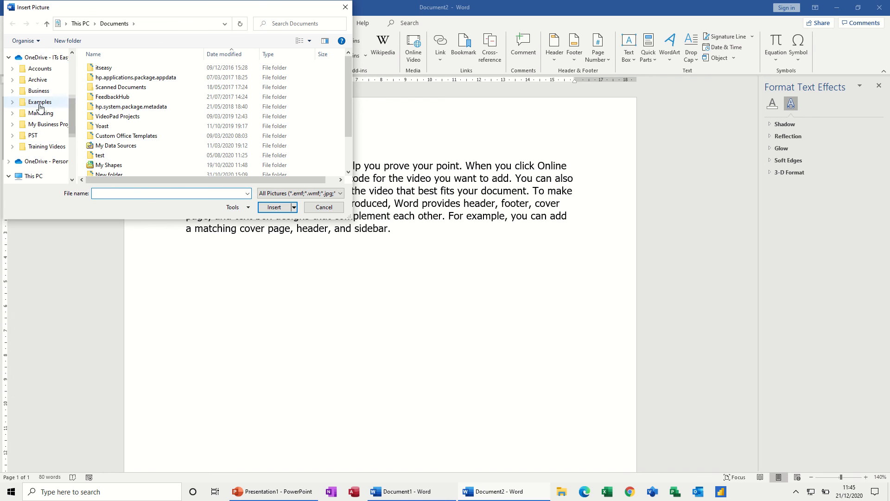
click(54, 106)
double_click(116, 79)
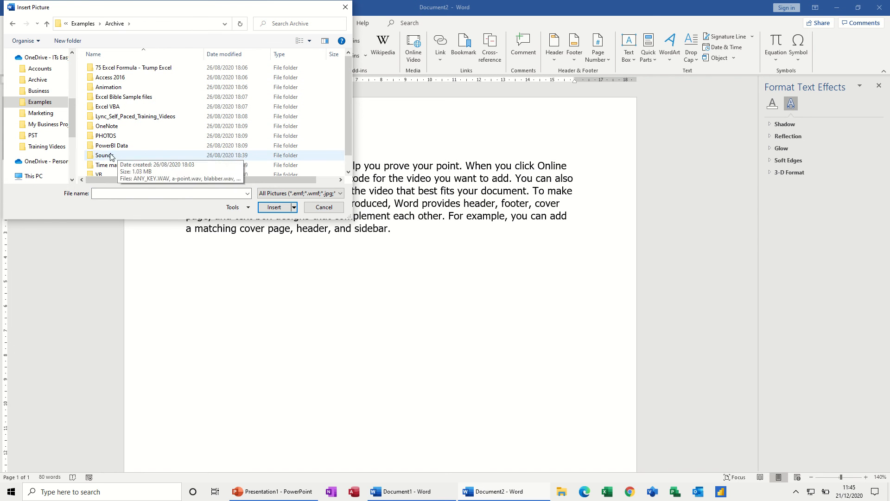
double_click(113, 137)
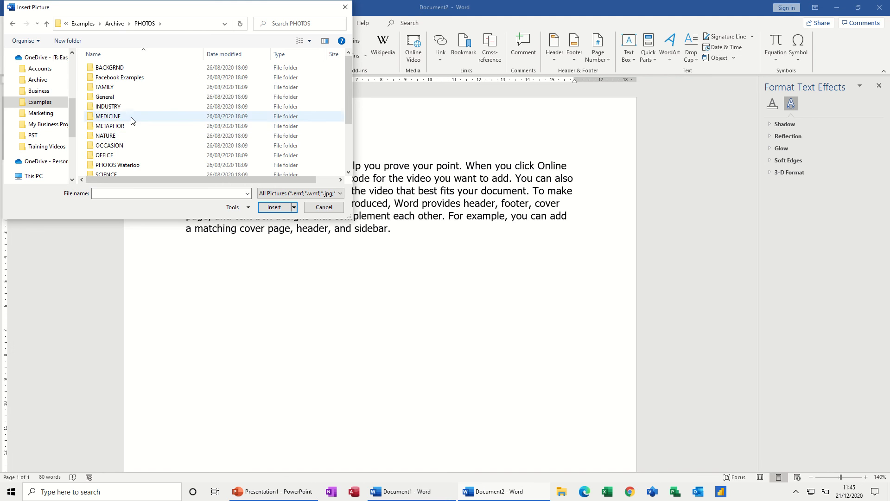
double_click(113, 98)
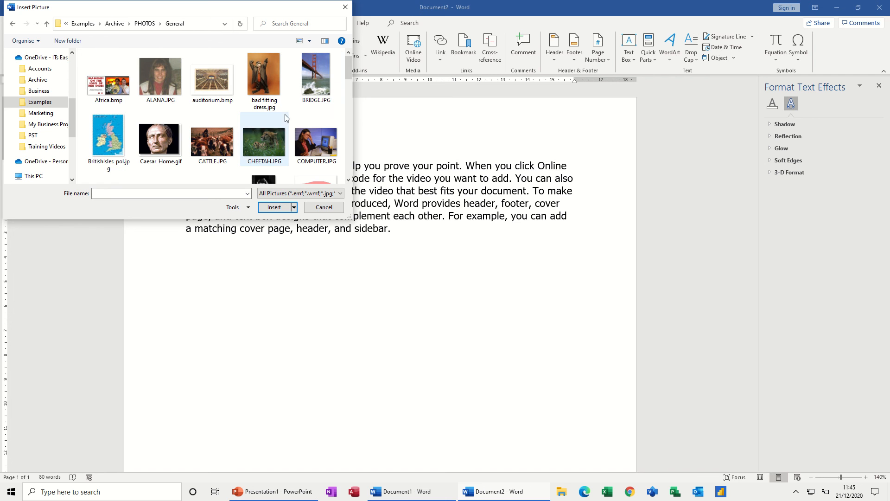
double_click(163, 139)
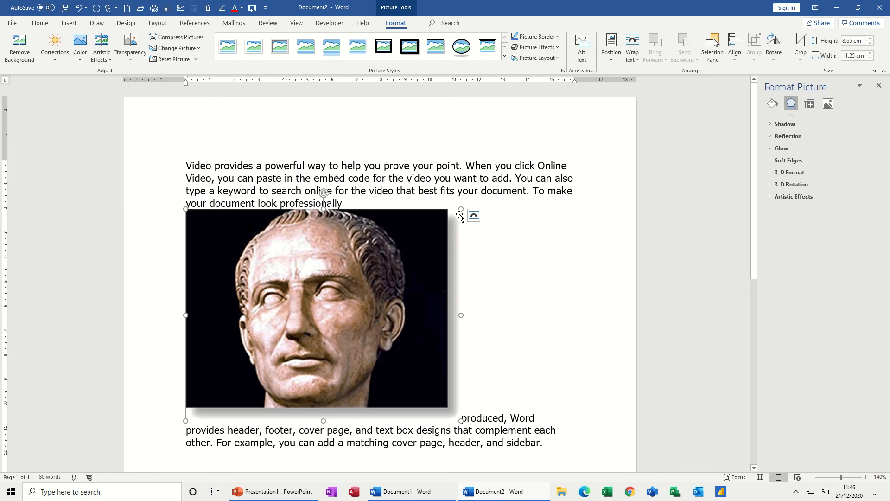
Step: Shrink the picture proportionally to about 6.17 × 8.02 cm and try to move it left within the text
drag(460, 211, 382, 274)
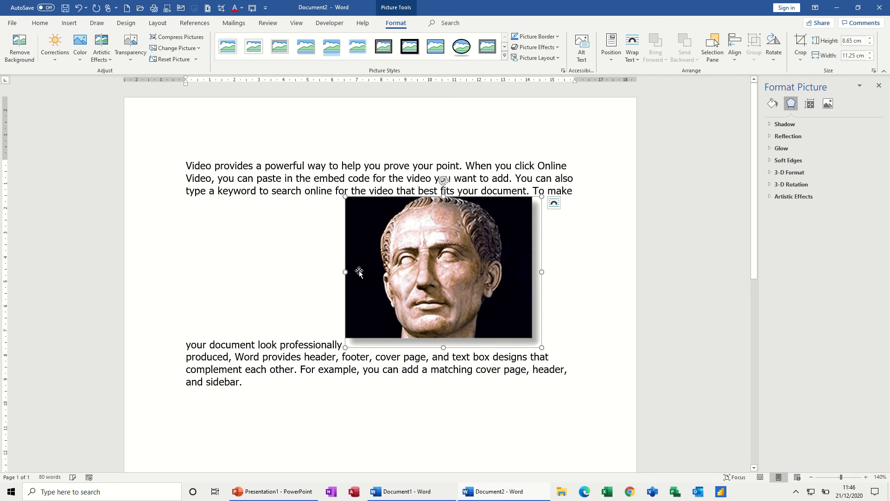
drag(457, 261, 393, 277)
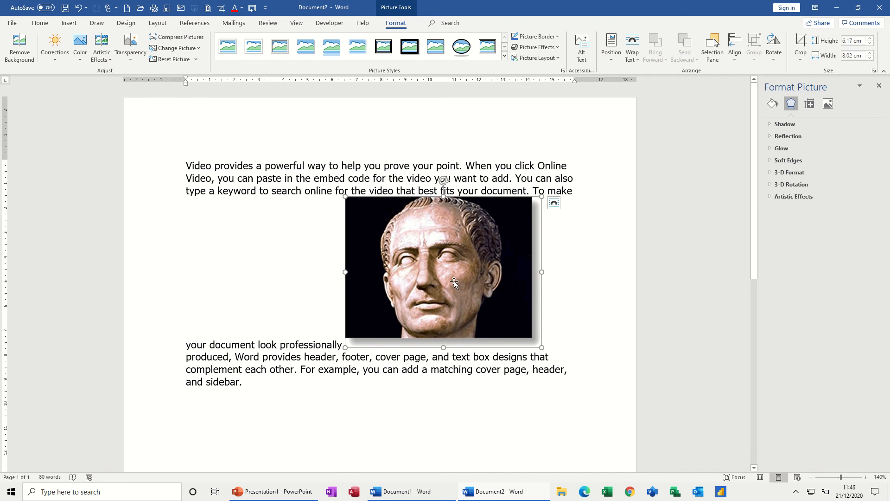
Step: Add a paragraph break directly after the picture and another directly before "your document look professionally"
click(557, 334)
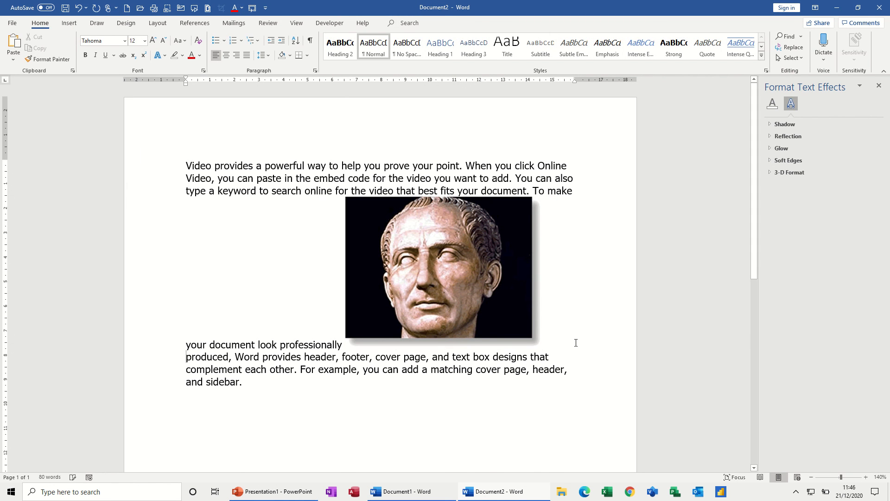
key(Return)
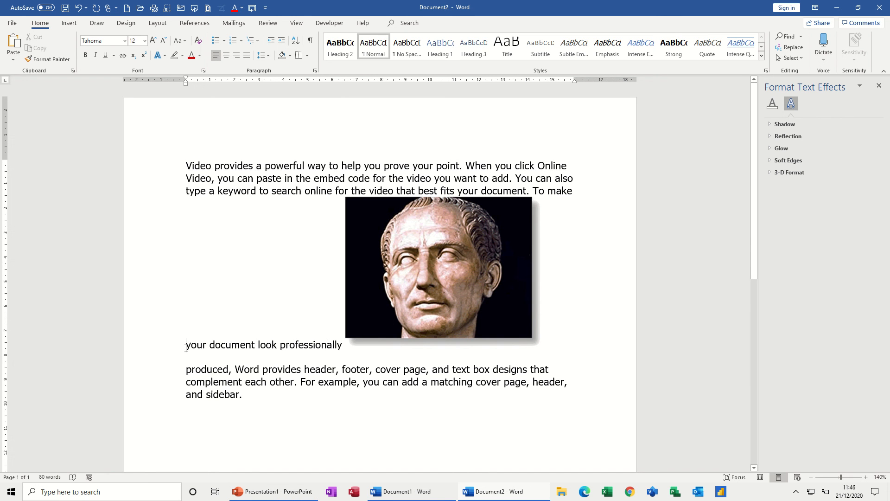
key(Return)
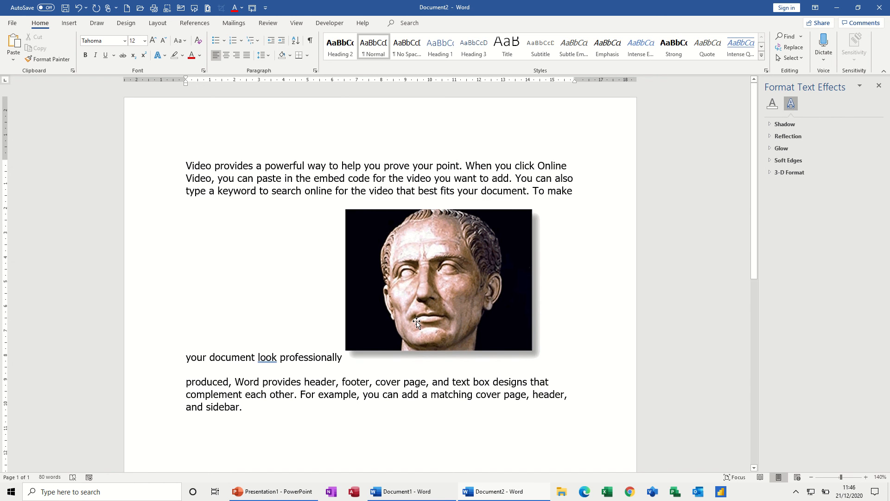
Step: Set the picture's text wrapping to Square
click(416, 321)
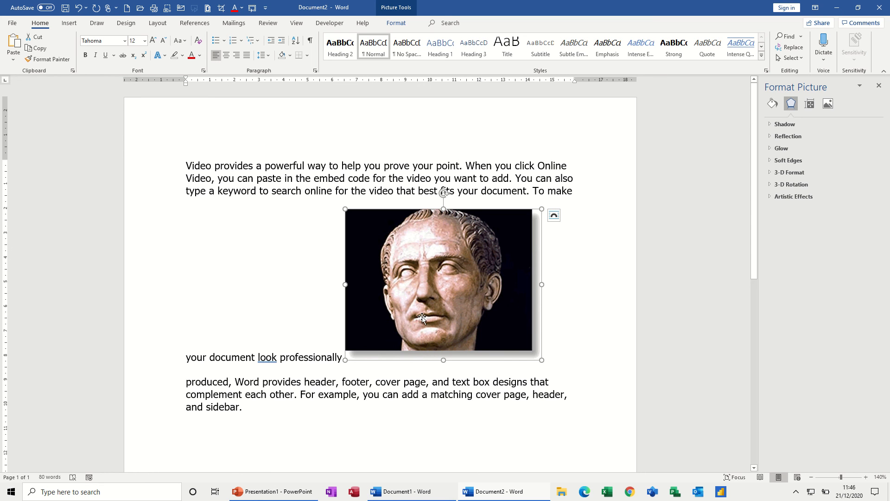
click(554, 215)
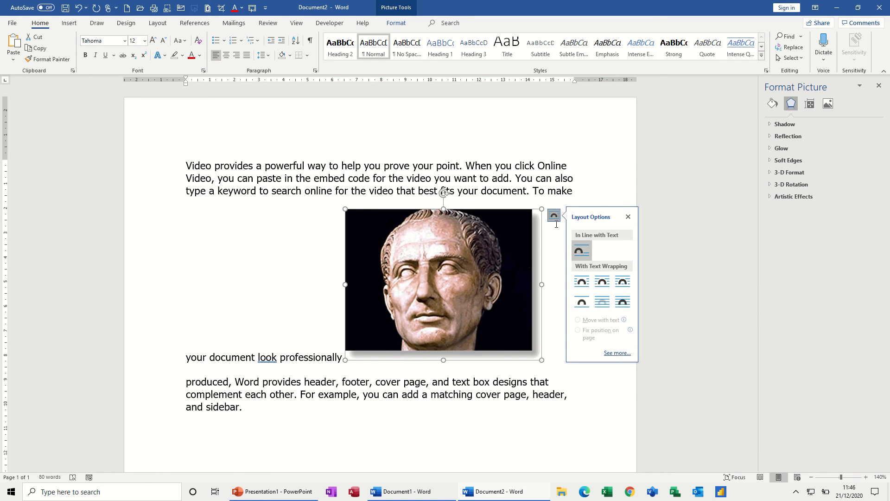
click(581, 286)
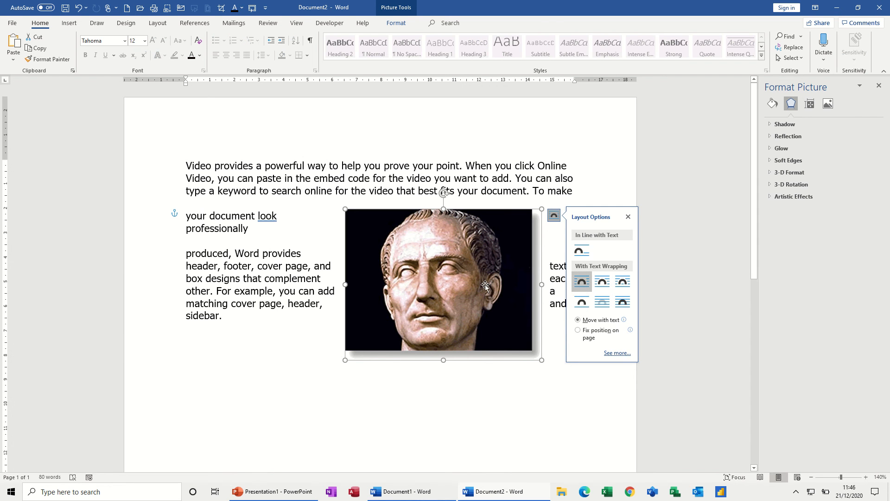
Step: Move the picture to the middle of the text just below the first line and shrink it to about 5.06 × 6.58 cm
drag(478, 288, 356, 294)
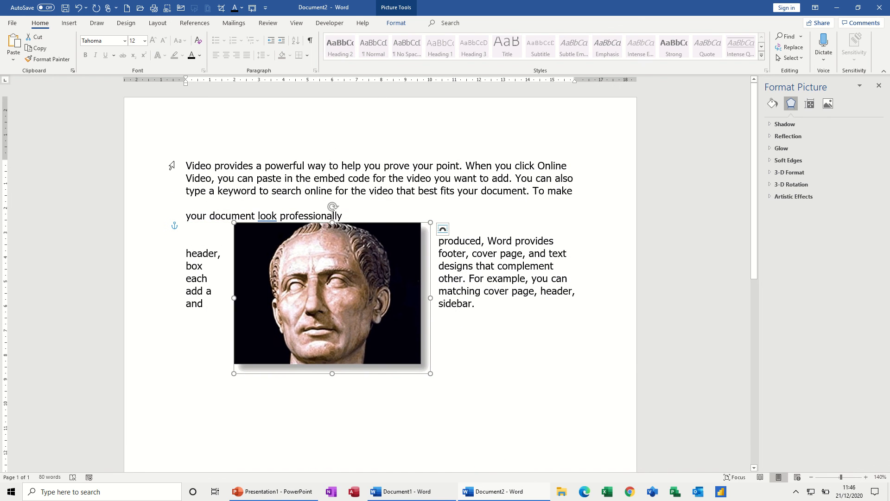
drag(386, 268, 427, 256)
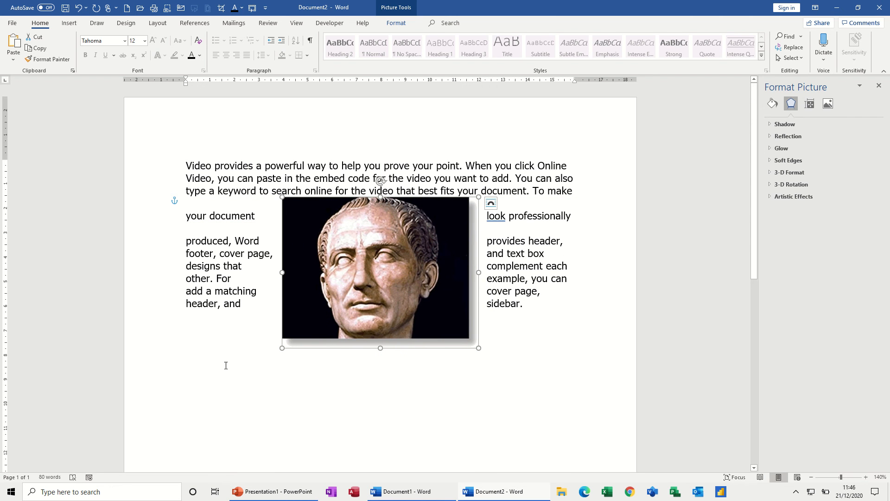
drag(422, 309, 424, 287)
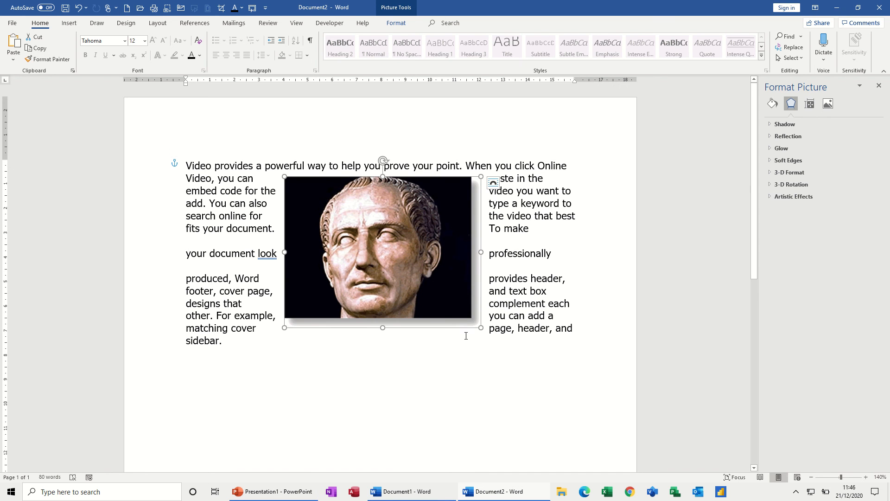
drag(481, 328, 412, 300)
Step: Try the Tight, In Front of Text and Behind Text wrapping options on the picture
click(458, 183)
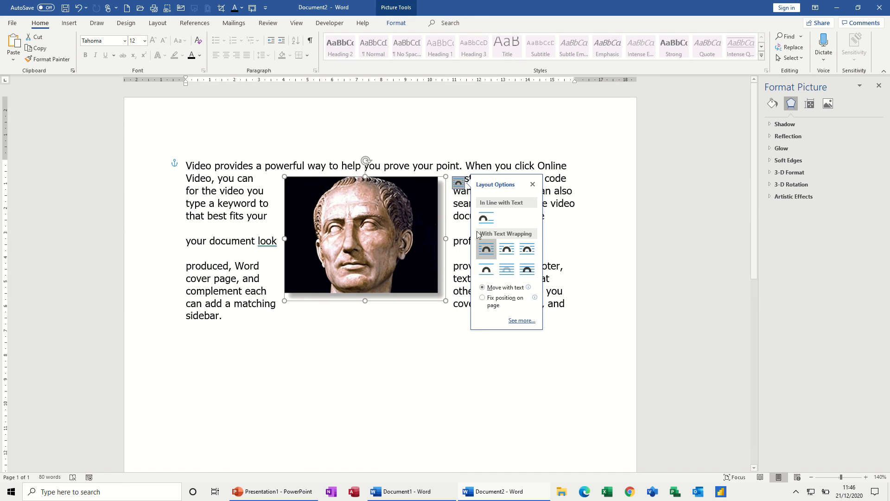
click(507, 250)
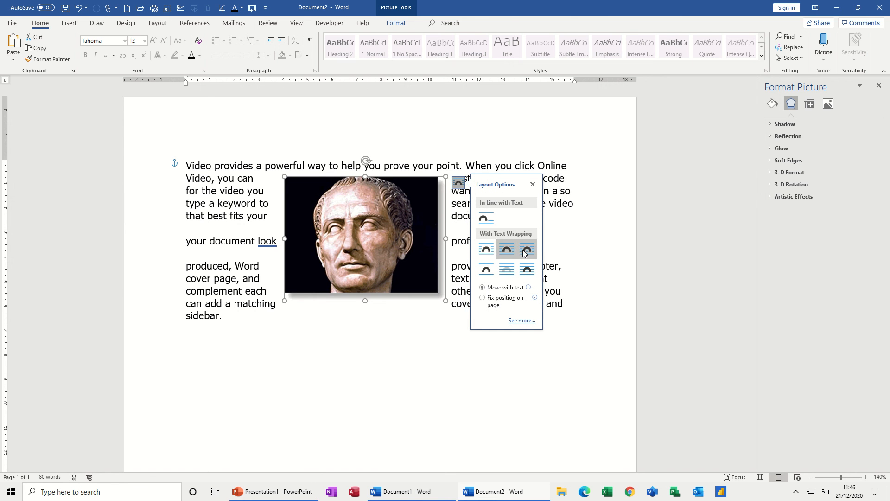
click(527, 273)
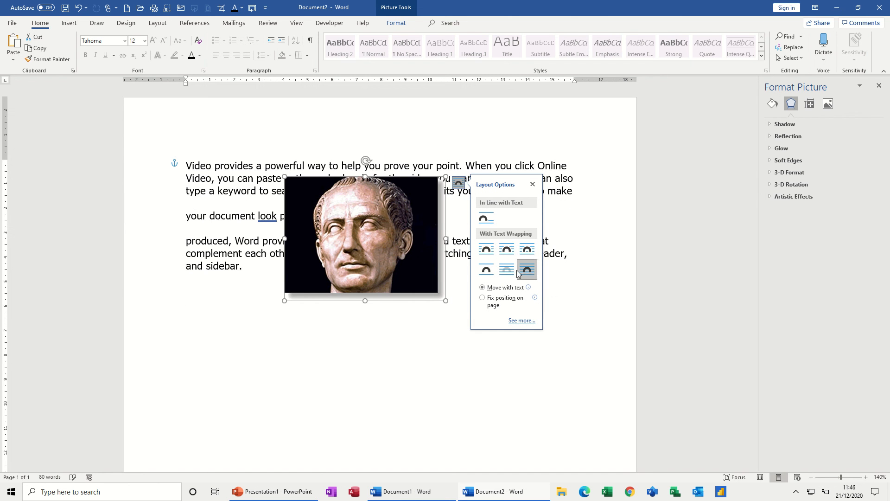
click(510, 274)
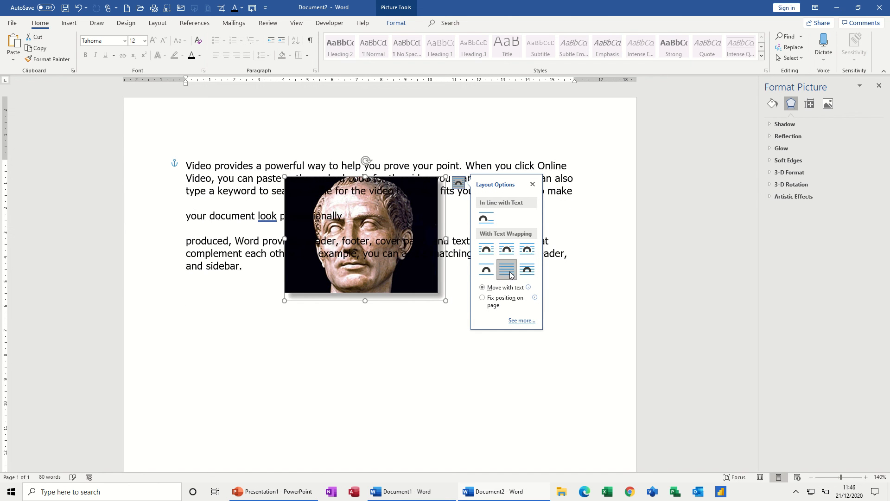
Step: Set the picture's text wrapping to Top and Bottom and move it down below the third line of text
click(486, 269)
drag(395, 233, 400, 270)
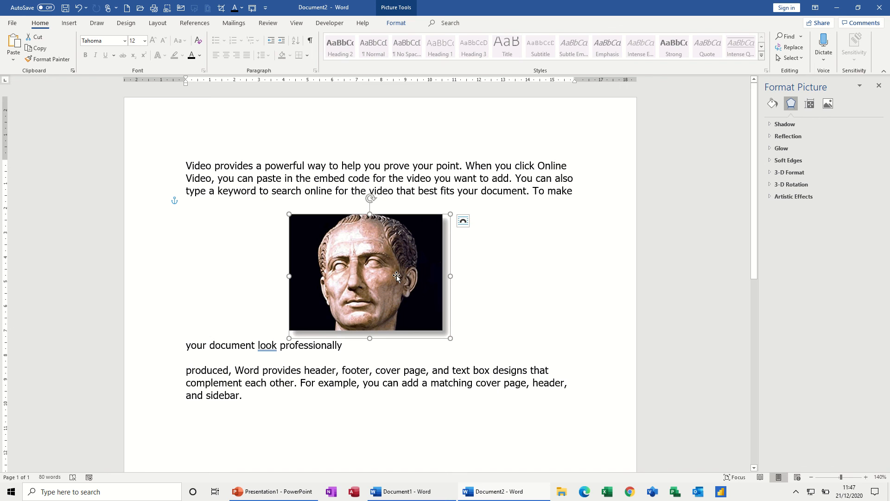
Step: Apply the picture style with the black oval frame and soft shadow underneath to the Caesar picture
click(396, 23)
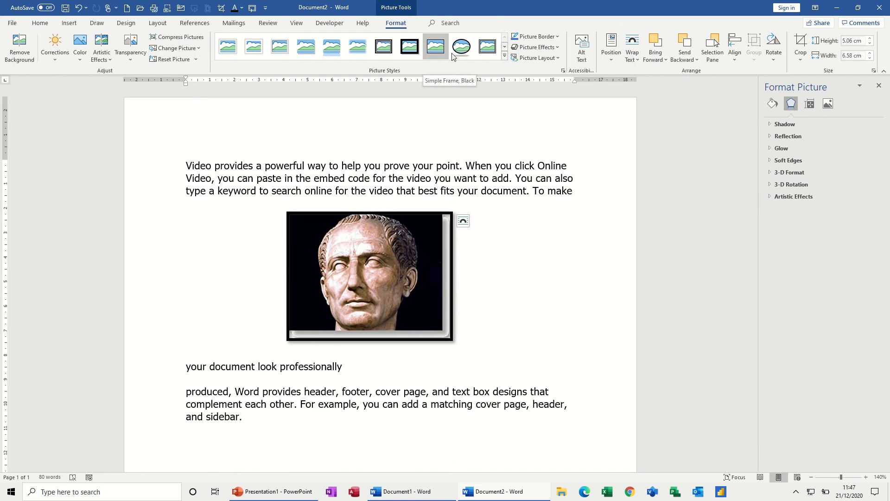
click(503, 57)
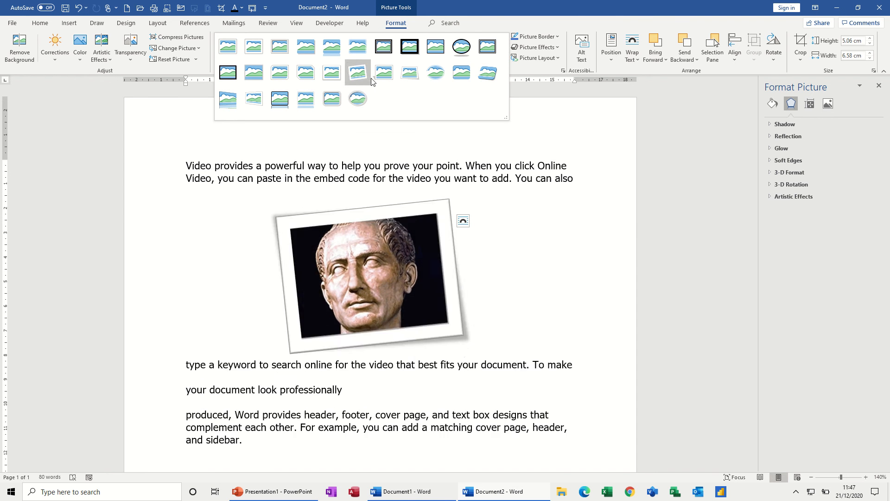
click(462, 46)
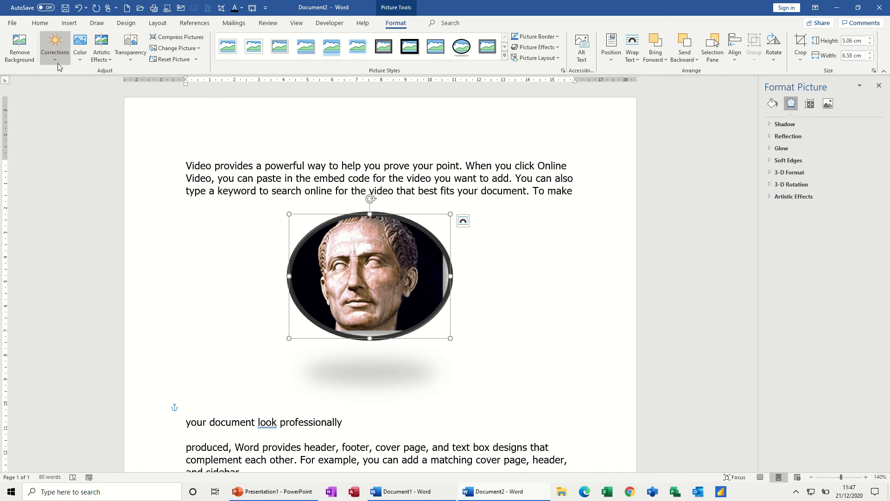
Step: Remove the background of the Caesar picture, keeping the automatically marked area, and deselect the picture
click(21, 43)
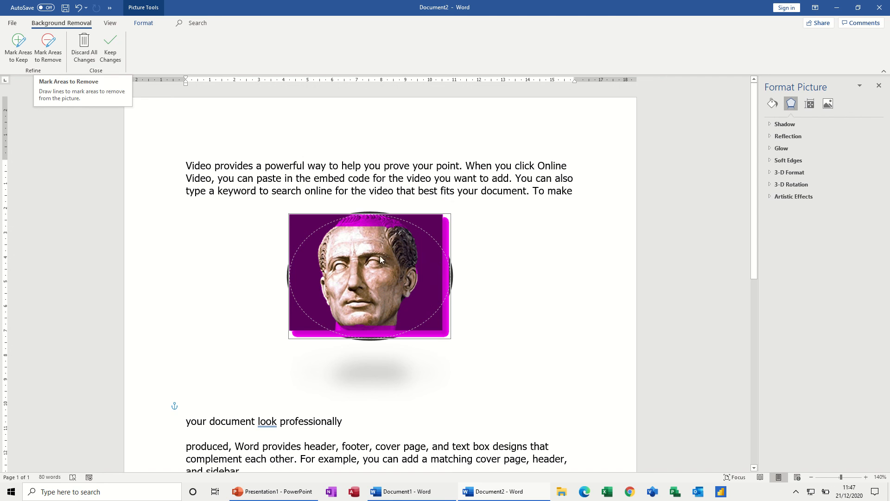
click(111, 47)
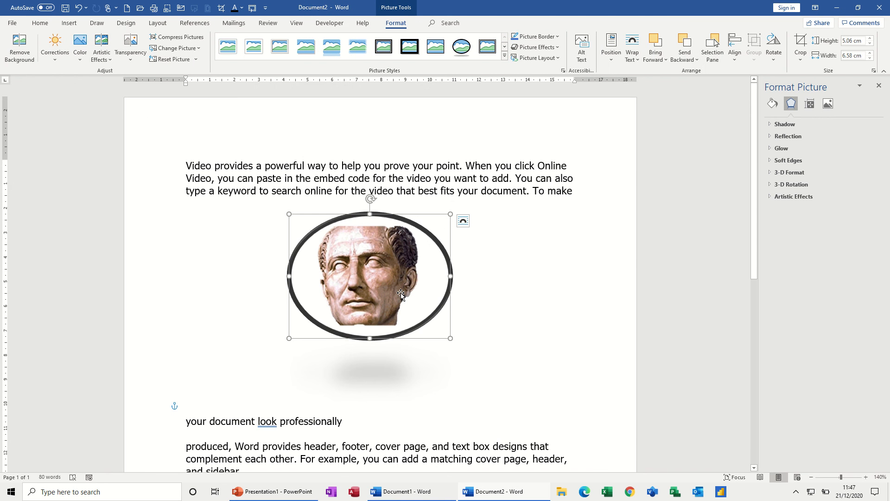
click(493, 261)
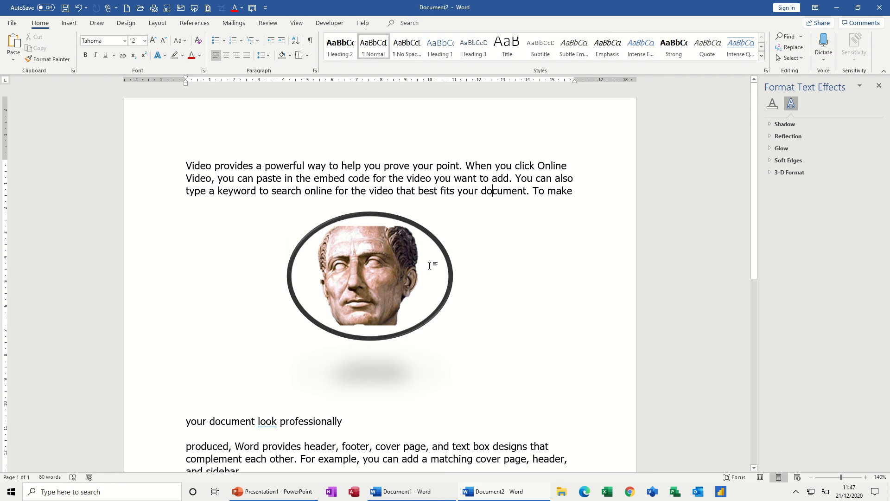
Step: Recolour the Caesar picture in light blue and apply the photocopy-style artistic effect to it
click(345, 242)
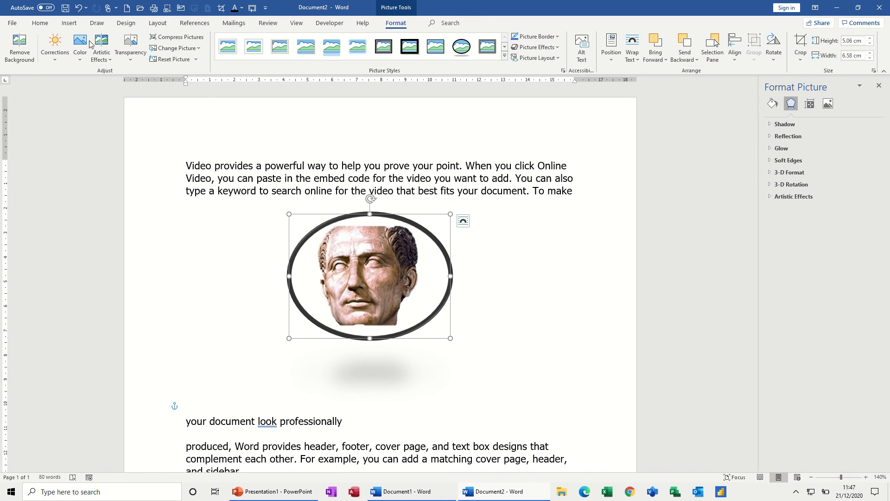
click(80, 56)
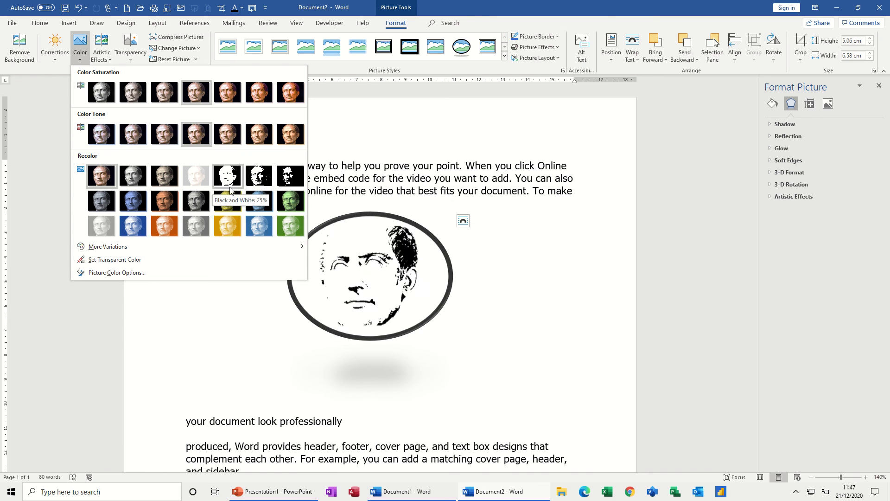
click(257, 226)
click(111, 59)
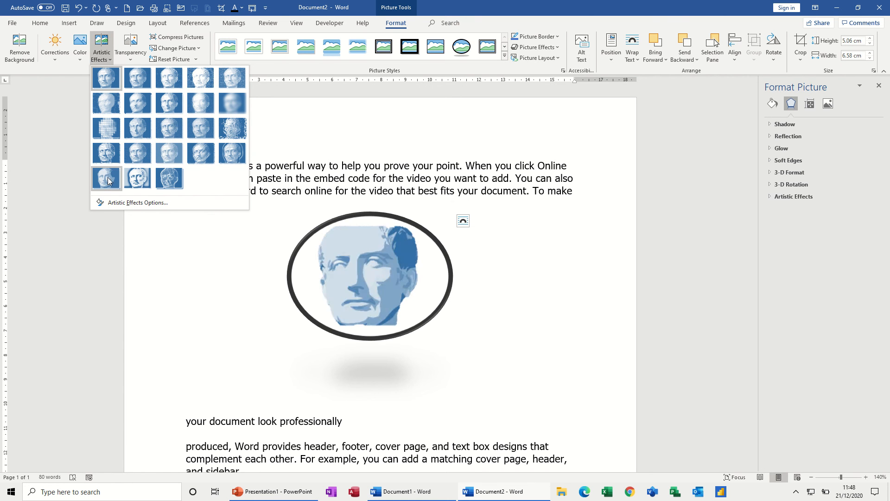
click(137, 179)
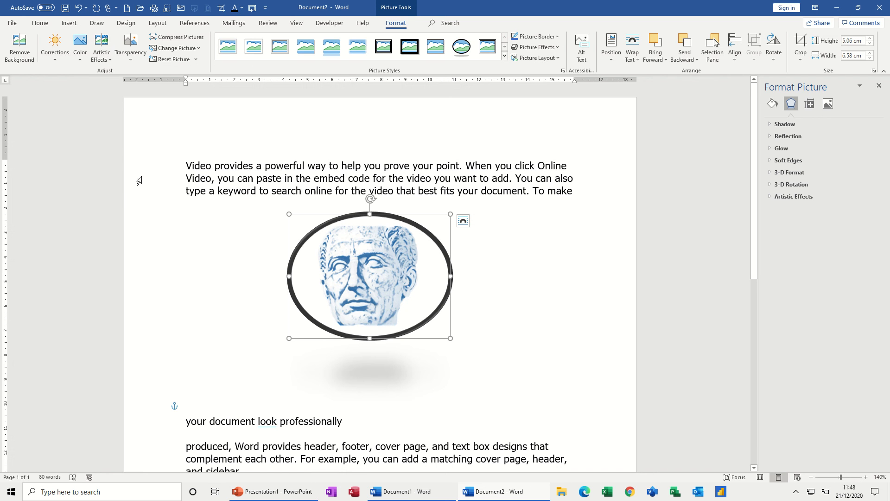
Step: Make the Caesar picture semi-transparent with the middle transparency preset and move it down to just above the last text line
click(134, 52)
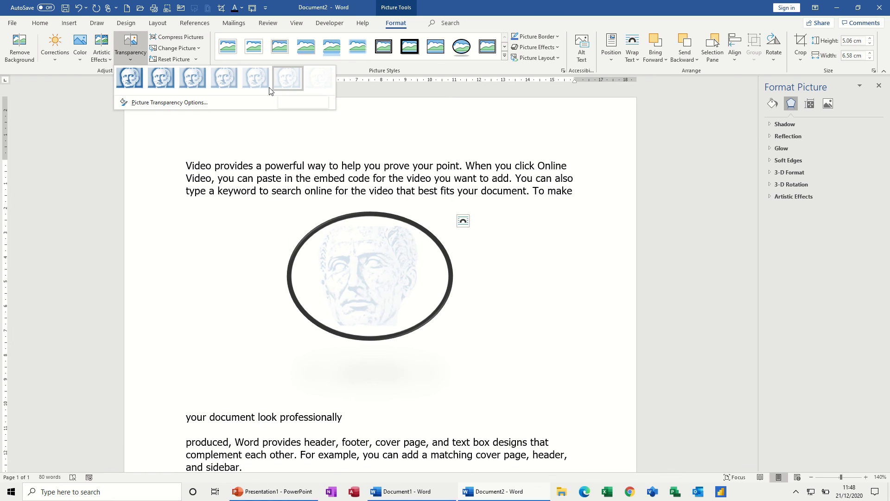
click(232, 82)
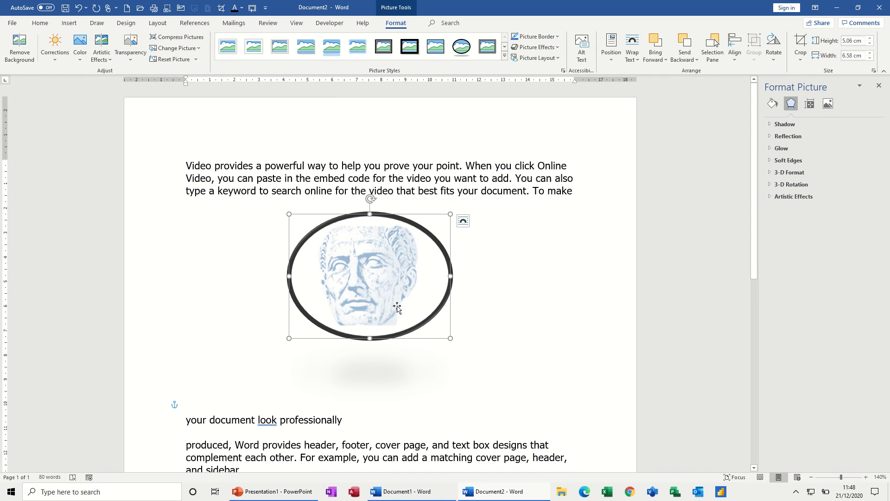
click(495, 295)
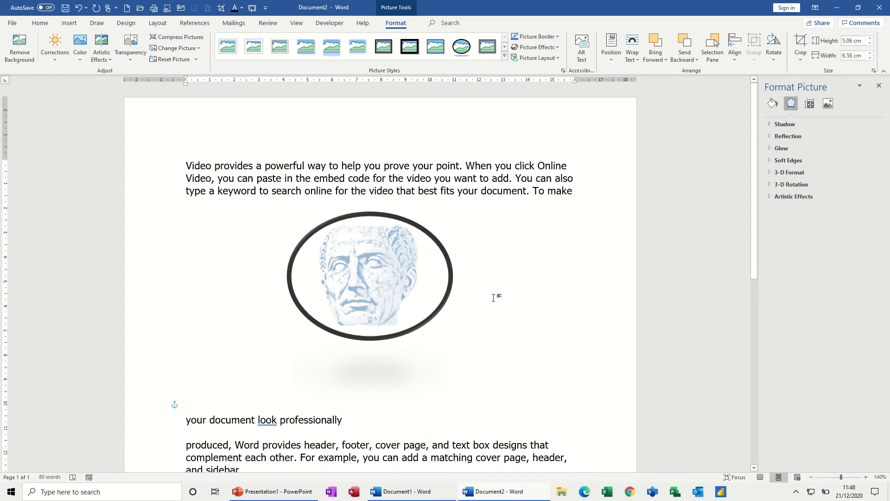
drag(401, 274, 372, 317)
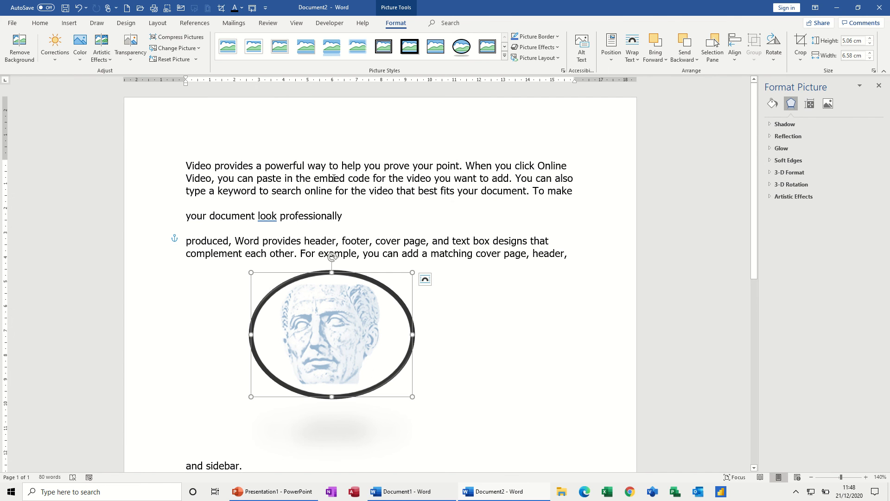
Step: Insert the picture dragoon.jpg from the PHOTOS Waterloo folder into the document
click(70, 22)
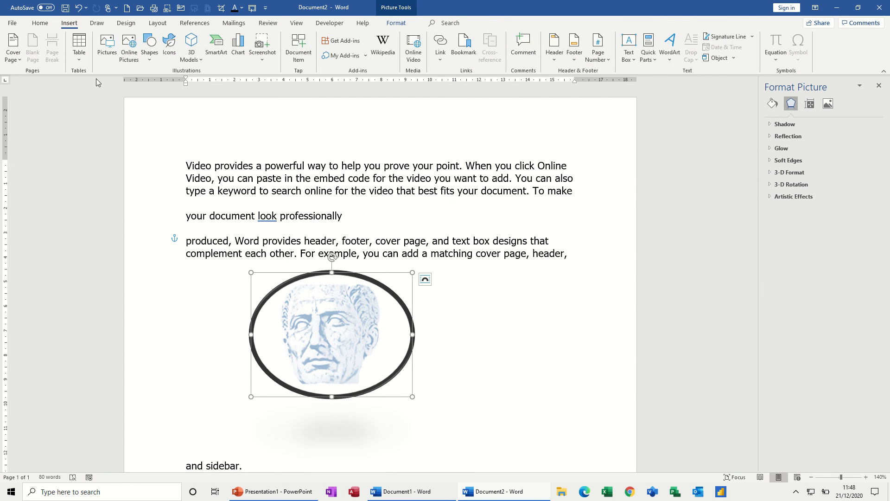
click(111, 43)
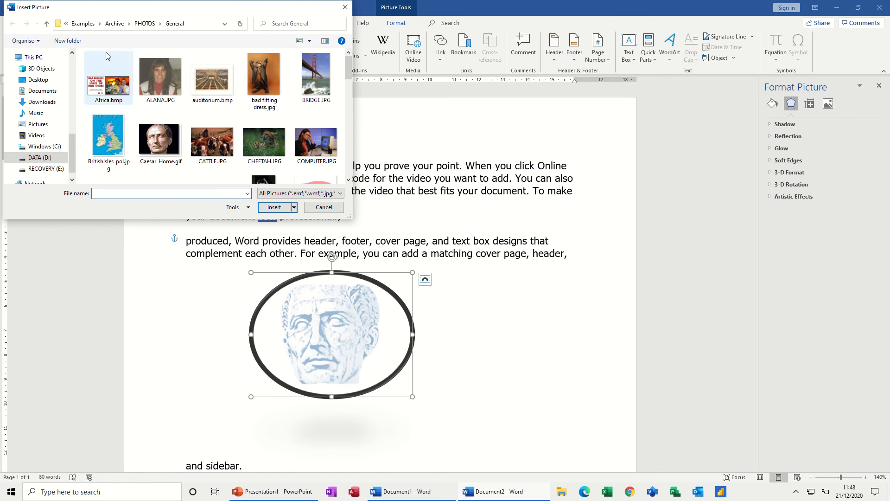
click(145, 23)
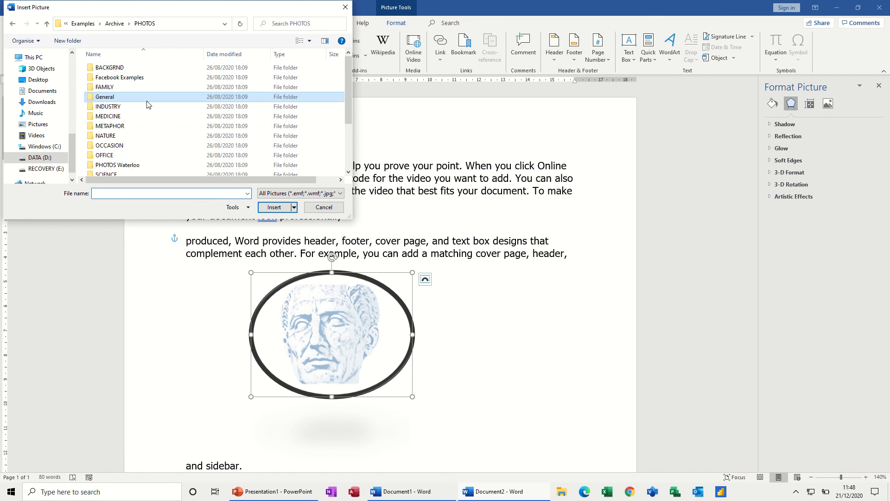
double_click(124, 165)
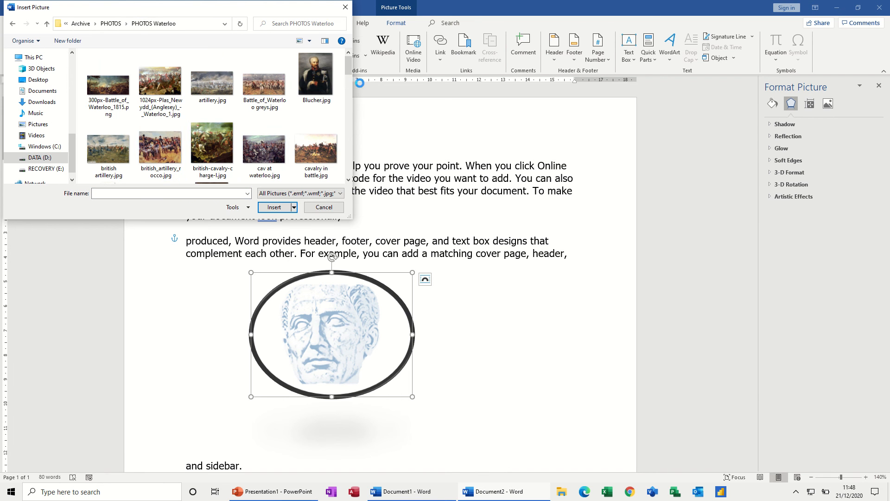
scroll(351, 71, down, 2)
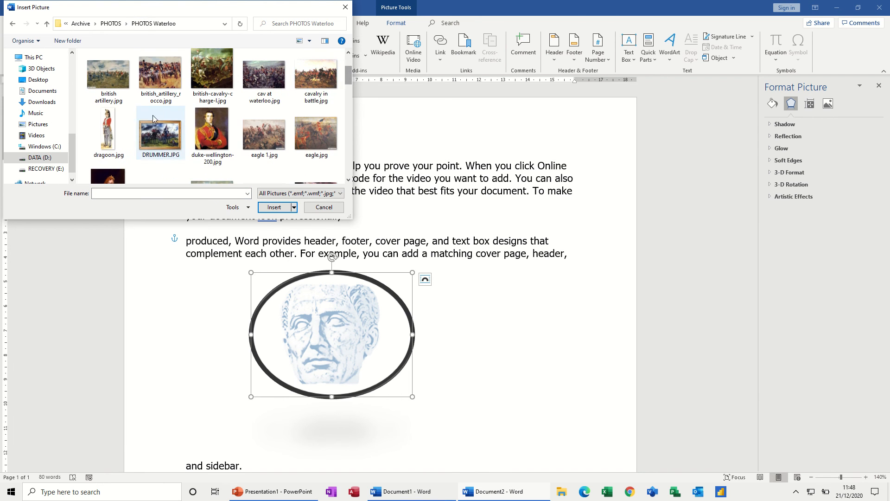
click(105, 130)
double_click(106, 130)
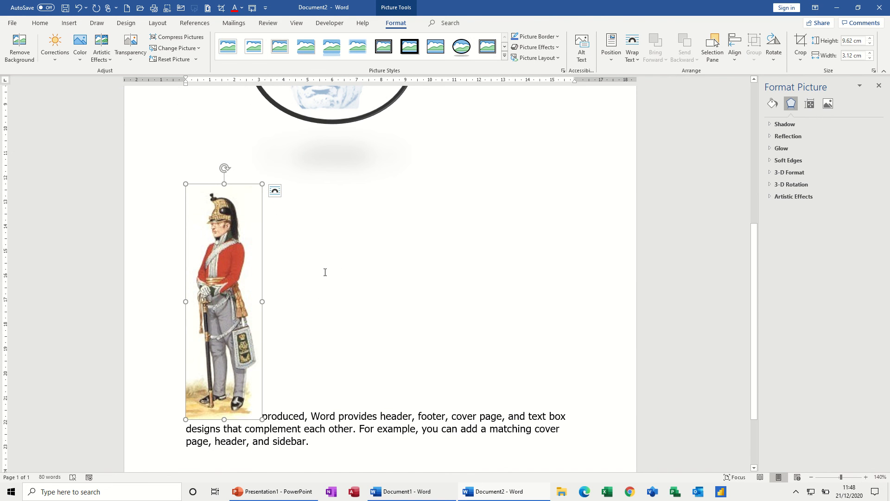
Step: Cut the dragoon picture from the body text and paste it into the page header
key(Delete)
scroll(583, 365, up, 3)
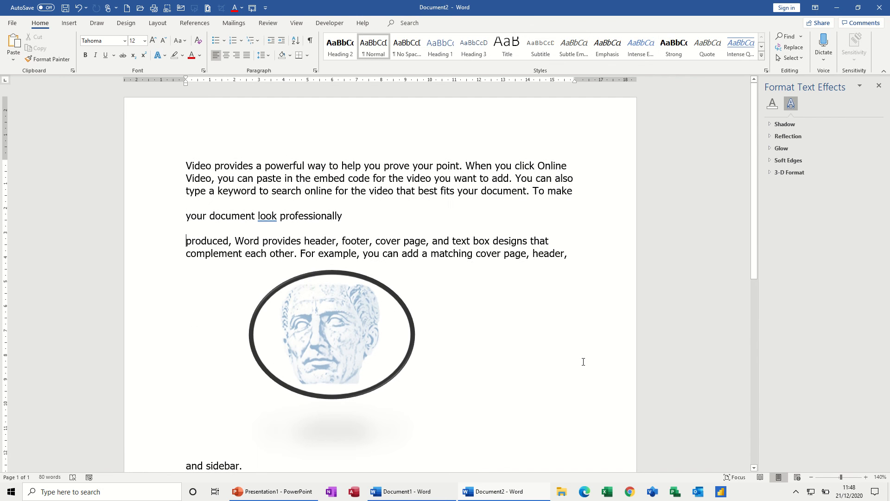
double_click(305, 122)
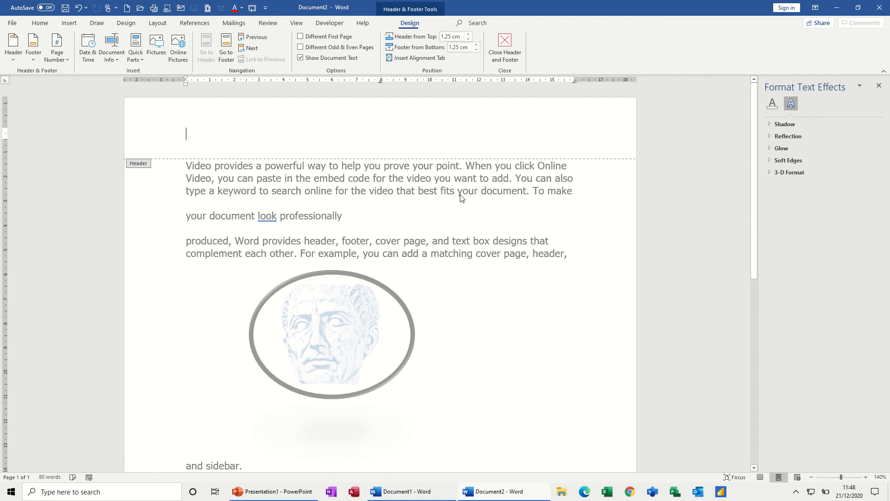
key(ctrl+v)
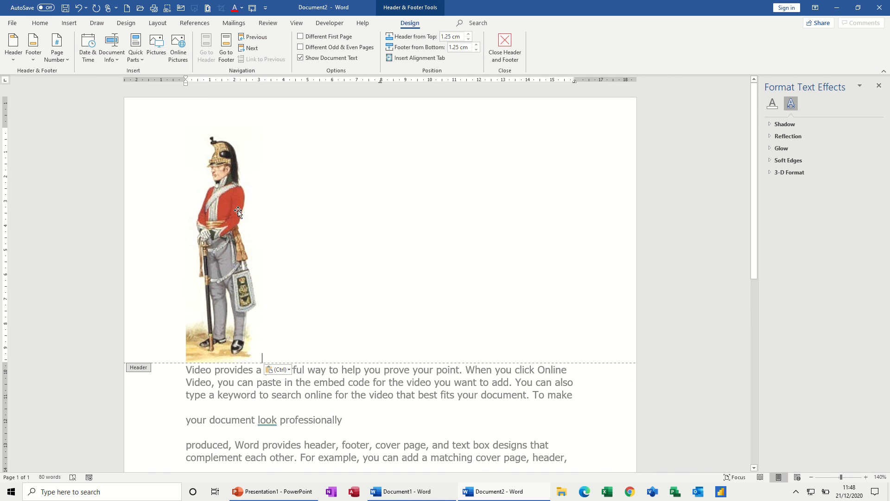
Step: Shrink the dragoon picture in the header to roughly half its size and set its text wrapping to Behind Text
click(223, 333)
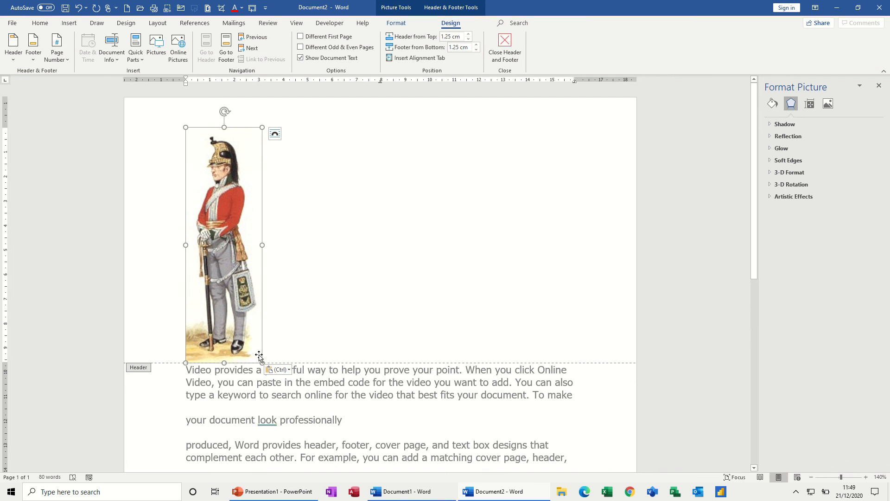
drag(262, 363, 221, 213)
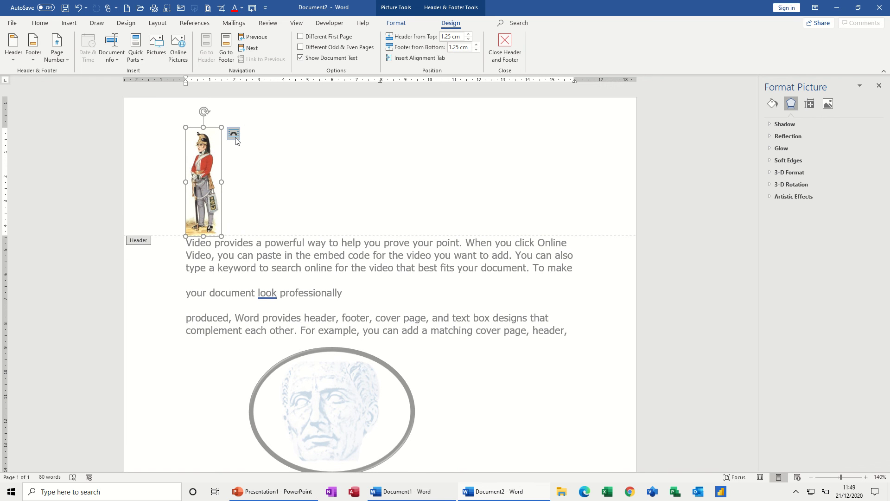
click(235, 135)
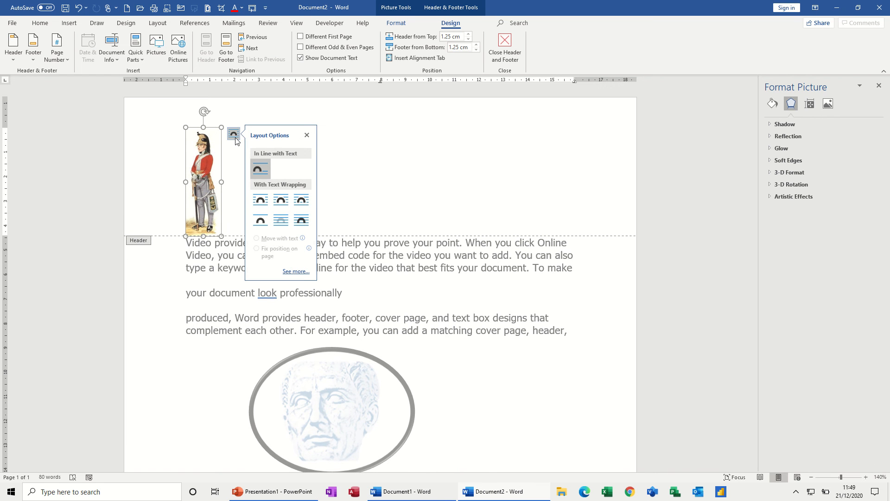
click(282, 222)
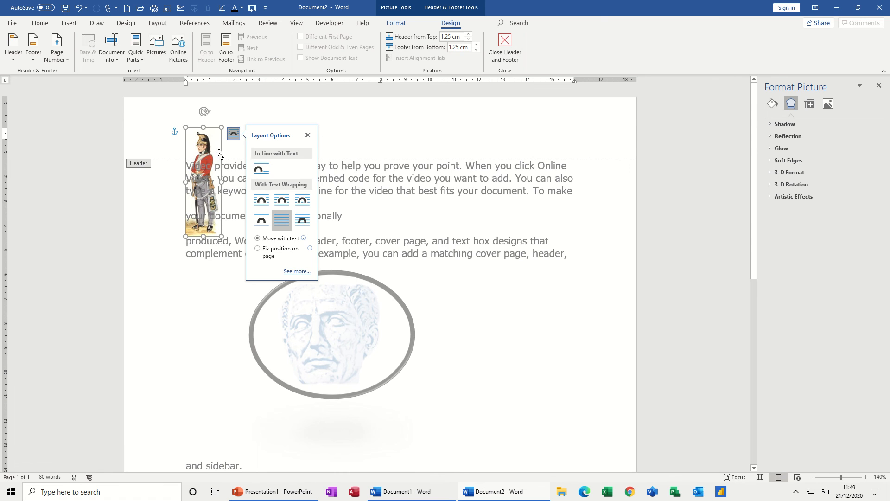
Step: Move the dragoon picture to the right margin of the page, shrink it slightly and return to the body text
drag(210, 148, 563, 143)
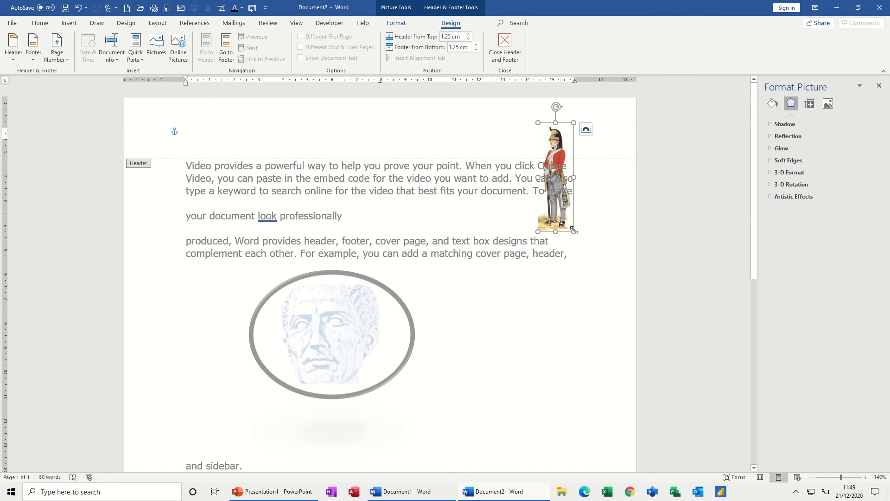
drag(574, 230, 569, 214)
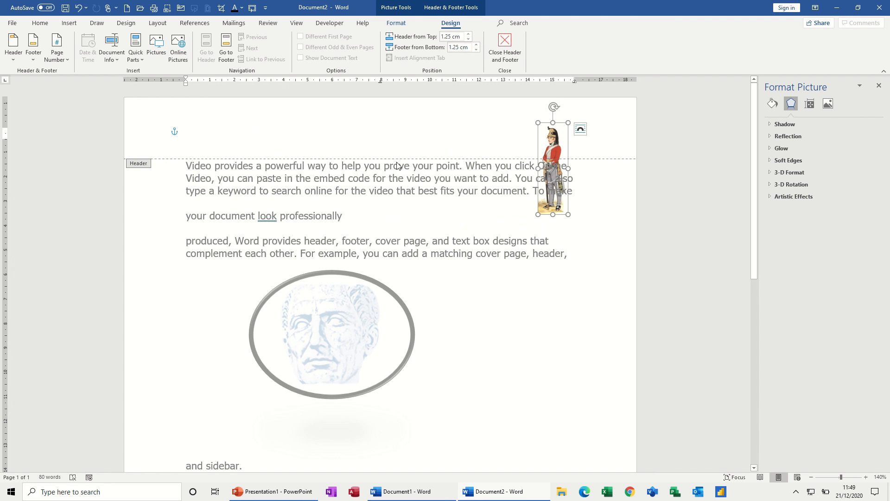
double_click(453, 278)
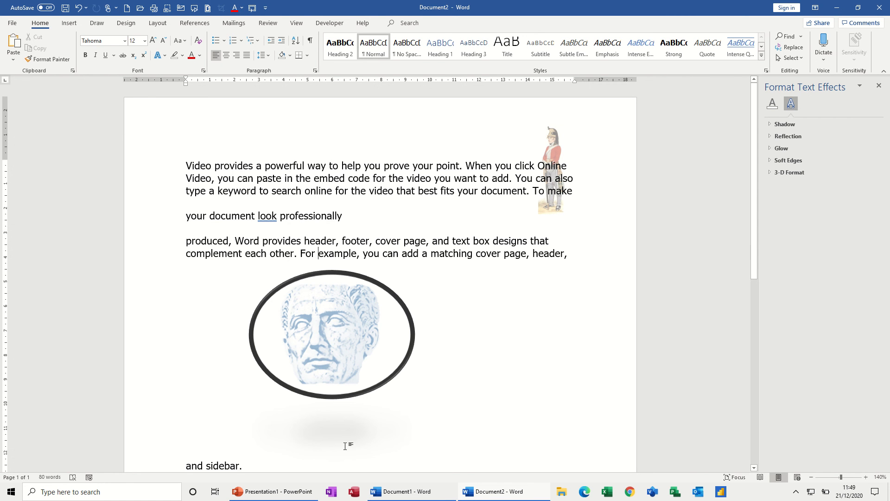
Step: Insert a page break before the word "example" in the last paragraph and check the header picture on both pages
key(ctrl+z)
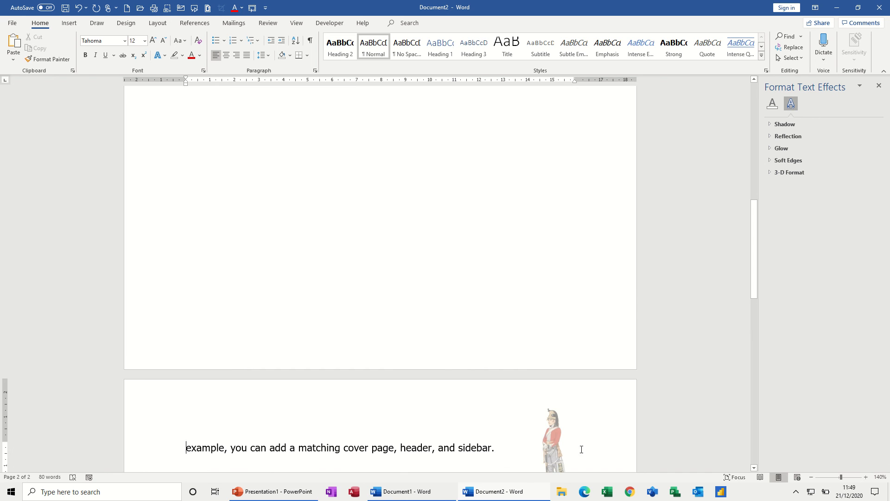
scroll(565, 397, down, 5)
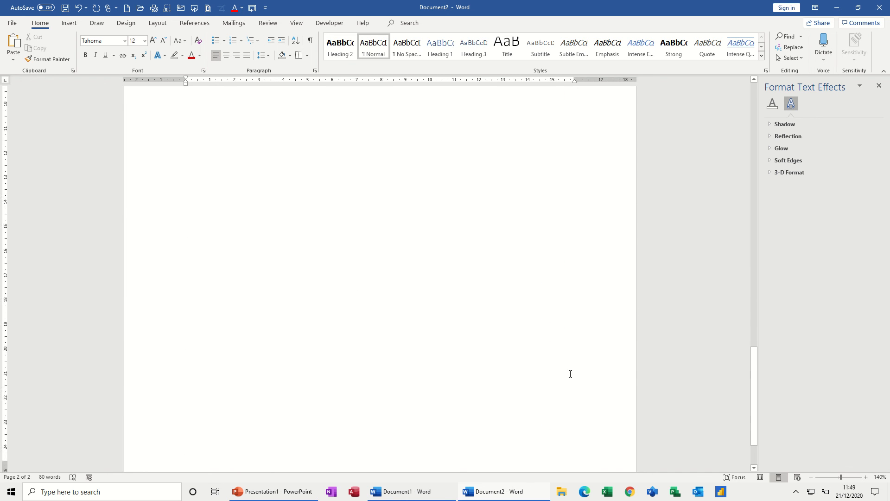
scroll(575, 375, up, 18)
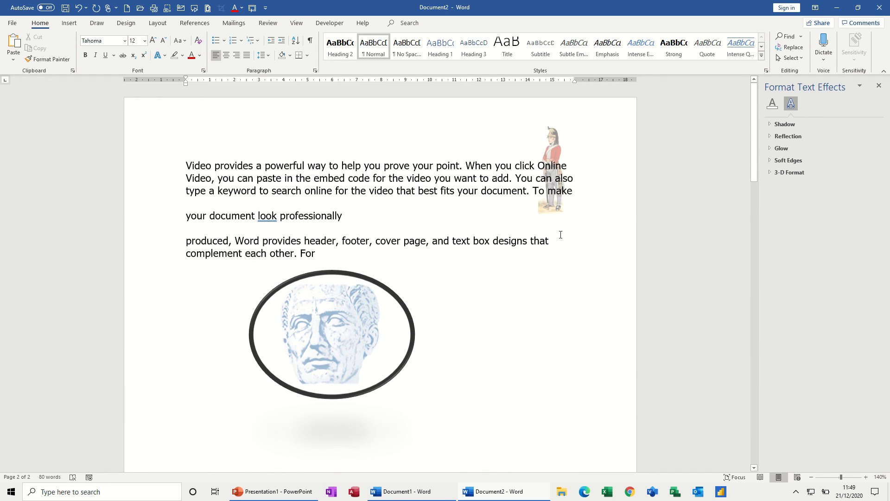